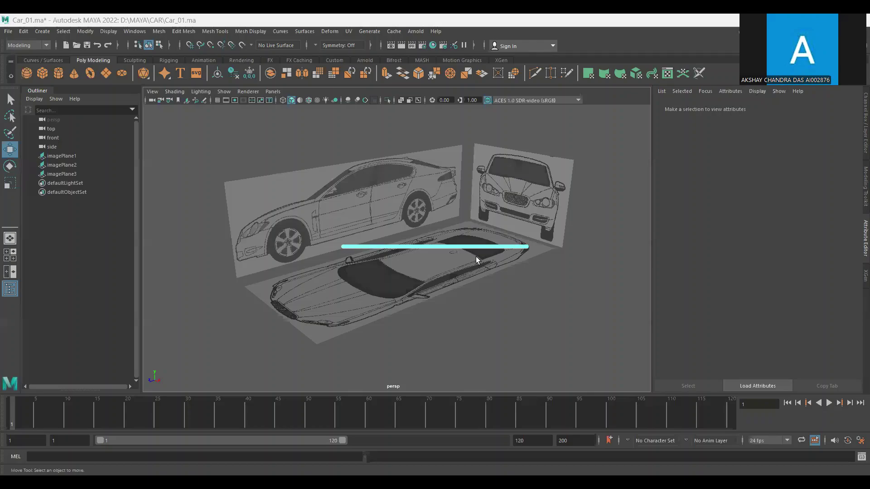
Orbit around the car reference image planes to inspect them from above.
scroll(437, 326, up, 2)
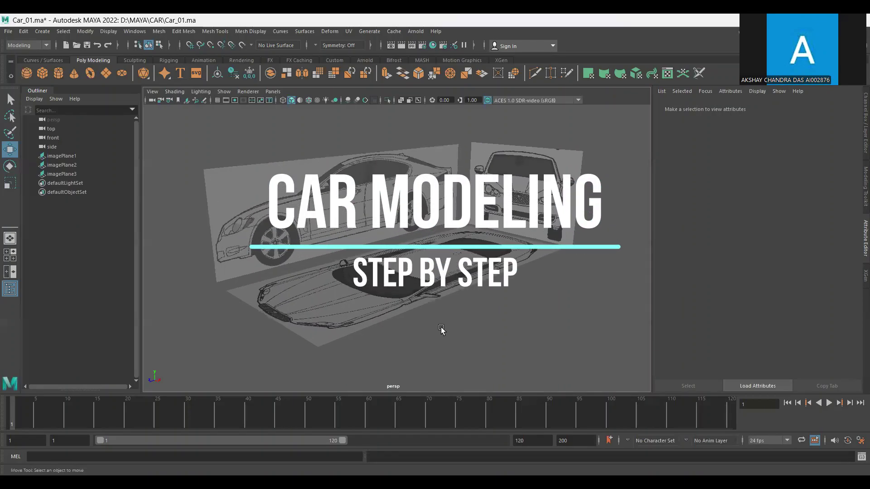
mouse_move(441, 330)
alt+mouse_down()
mouse_move(428, 294)
mouse_move(385, 301)
mouse_move(382, 292)
mouse_move(400, 282)
mouse_move(382, 278)
mouse_move(399, 290)
mouse_move(417, 272)
mouse_move(396, 216)
alt+mouse_up()
mouse_move(399, 249)
alt+mouse_down()
mouse_move(379, 220)
mouse_move(375, 257)
alt+mouse_up()
mouse_move(363, 205)
alt+mouse_down()
mouse_move(518, 217)
mouse_move(536, 229)
mouse_move(499, 221)
alt+mouse_up()
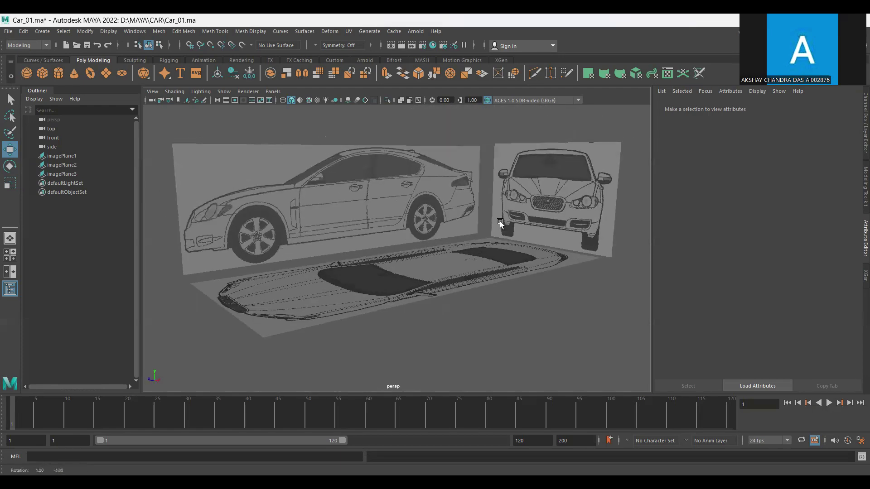
scroll(499, 221, up, 2)
mouse_move(500, 223)
alt+mouse_down()
mouse_move(469, 279)
mouse_move(450, 282)
mouse_move(512, 296)
mouse_move(518, 315)
mouse_move(450, 301)
alt+mouse_up()
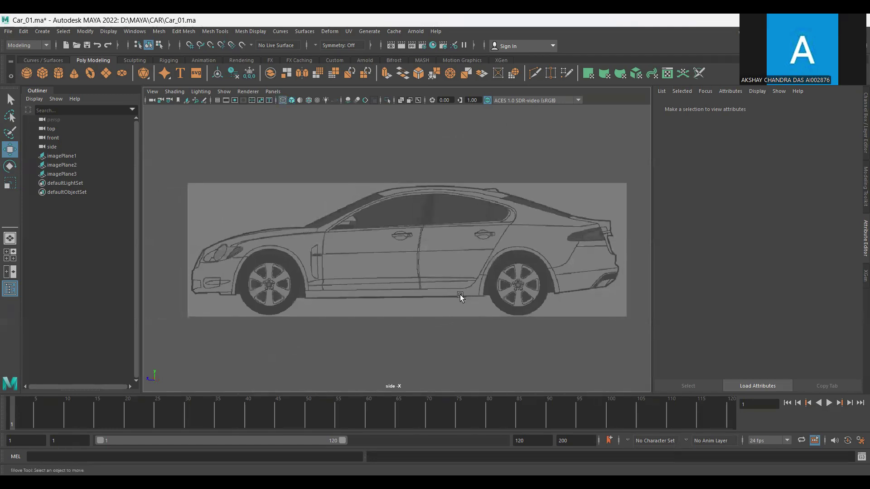
Zoom and pan the side view onto the front wheel arch of the car reference.
alt+right_drag(383, 253, 417, 294)
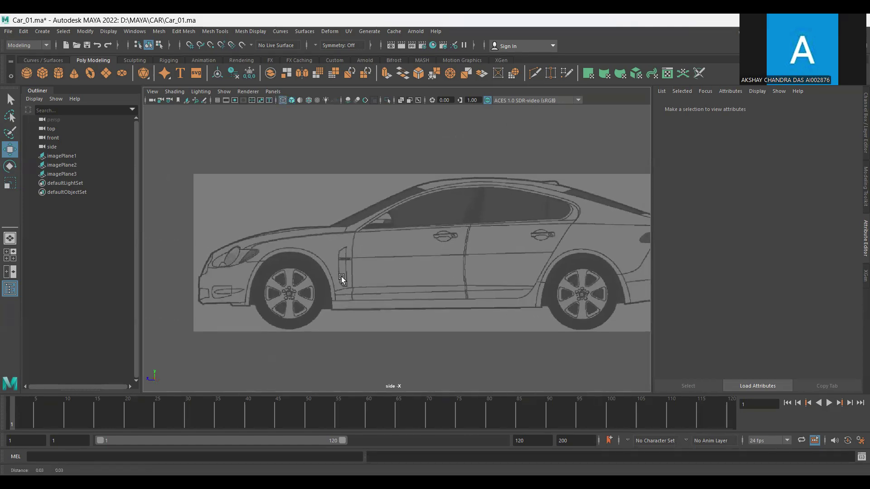
alt+middle_drag(367, 278, 319, 270)
alt+right_drag(320, 271, 376, 295)
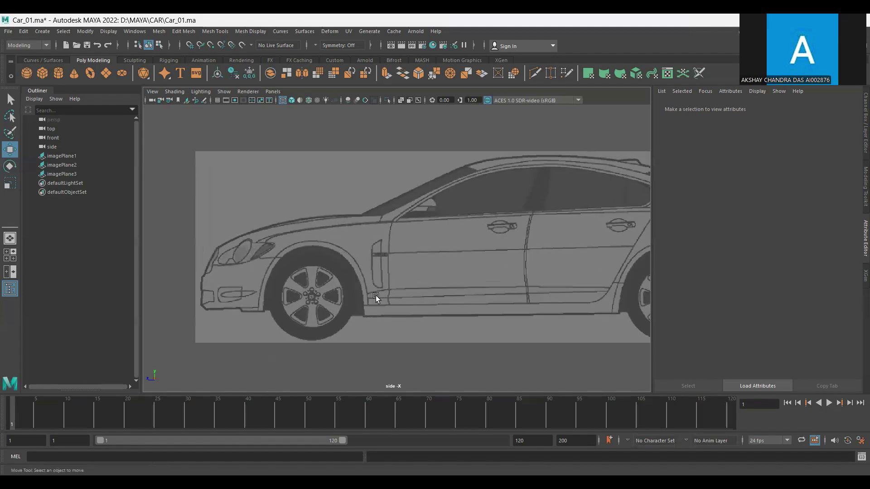
alt+right_drag(376, 296, 495, 325)
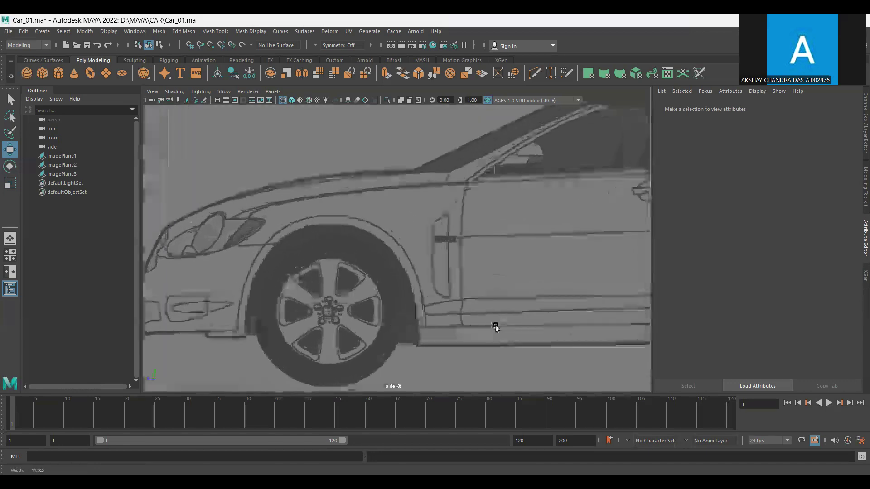
Trace the front wheel arch outline as a flat face with the Create Polygon tool.
click(208, 32)
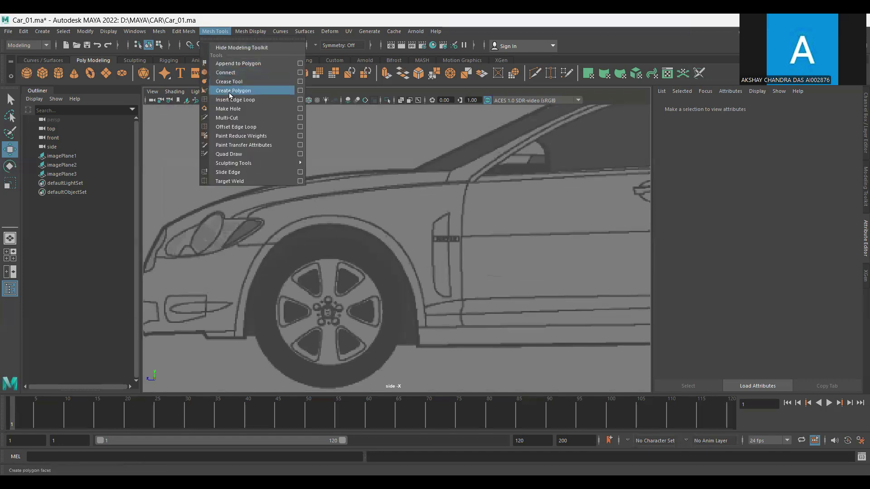
click(229, 92)
click(242, 336)
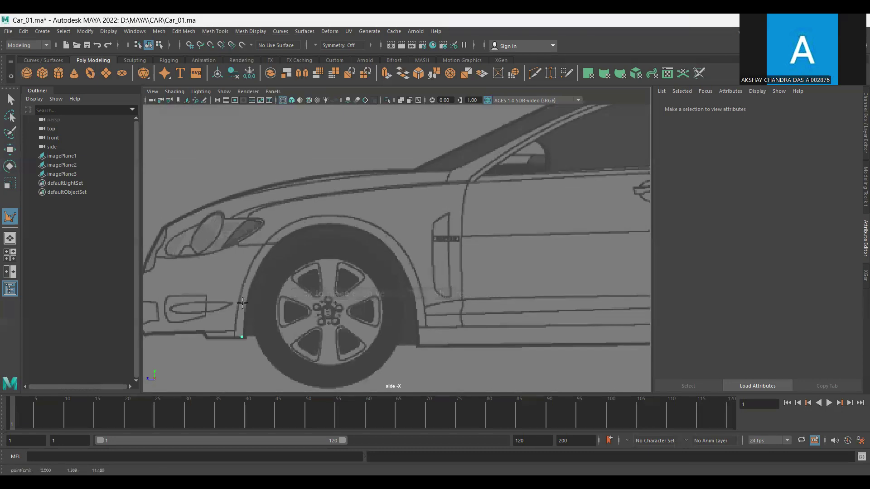
click(245, 297)
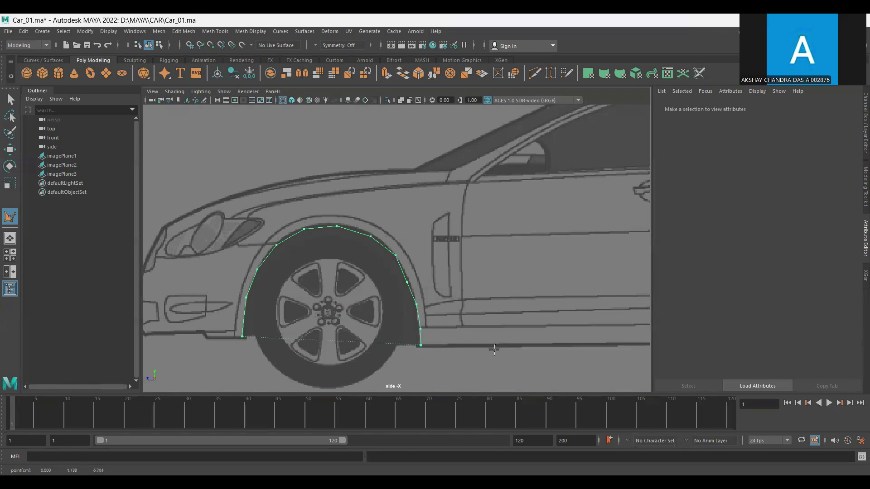
key(Return)
key(w)
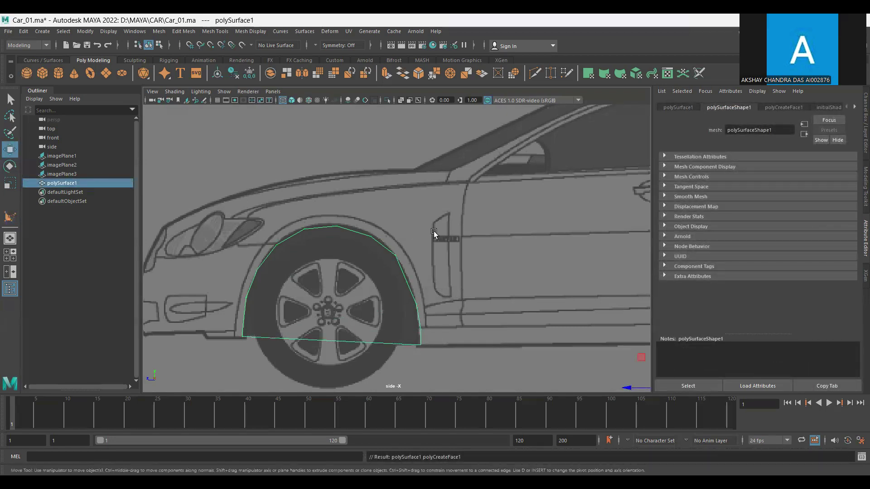
Reverse the arch face's normals with Mesh Display > Reverse, then show the four-view layout.
key(space)
key(space)
mouse_move(442, 311)
alt+mouse_down()
mouse_move(276, 297)
mouse_move(348, 241)
alt+mouse_up()
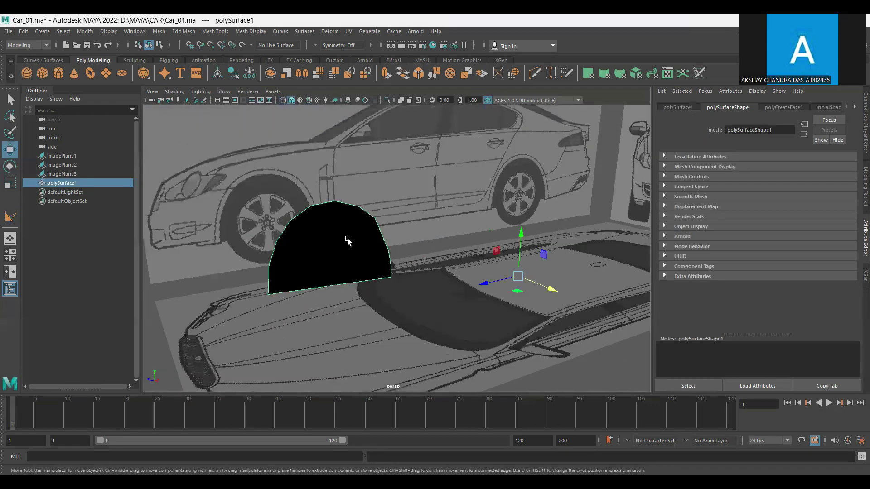
click(247, 33)
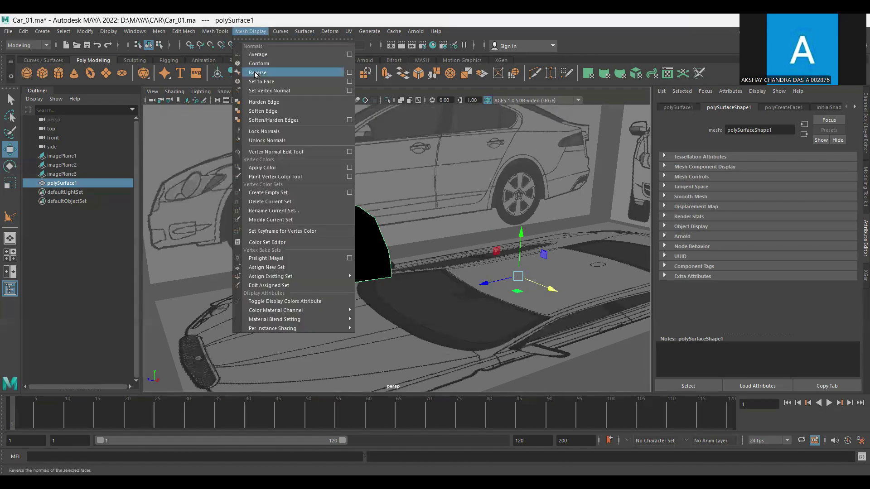
click(256, 72)
scroll(365, 311, down, 5)
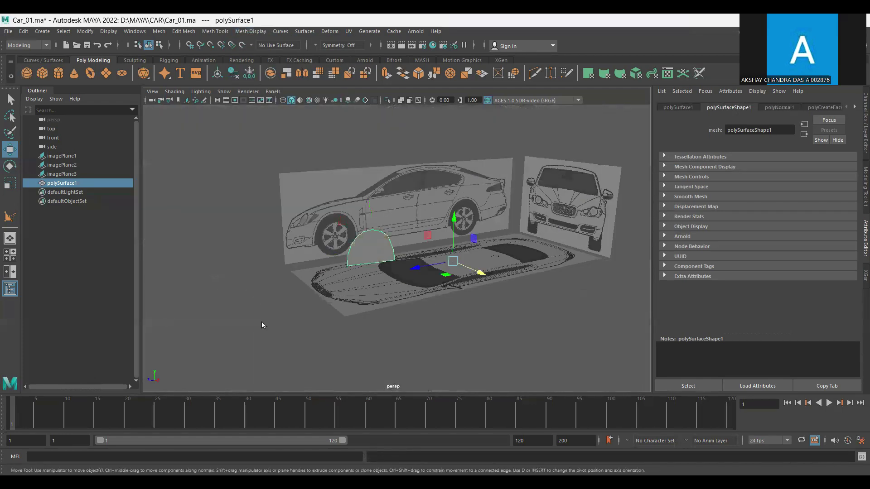
key(space)
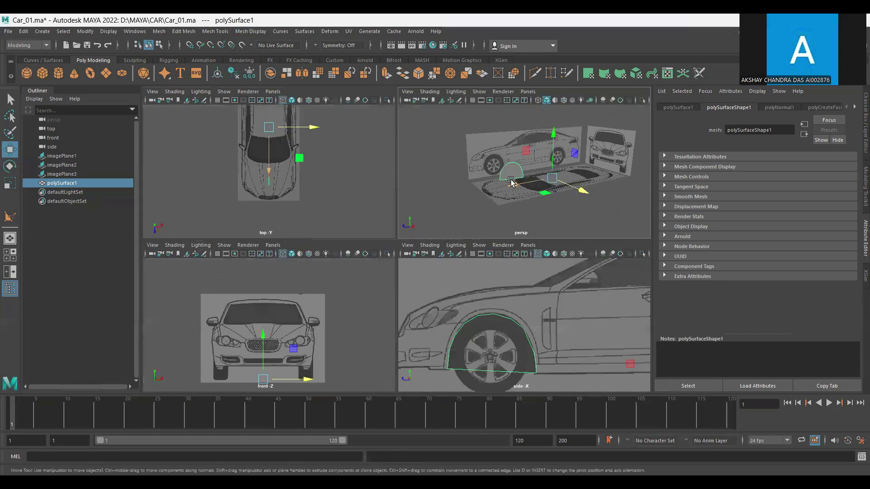
Center the arch face's pivot and move it out to the car's side.
key(space)
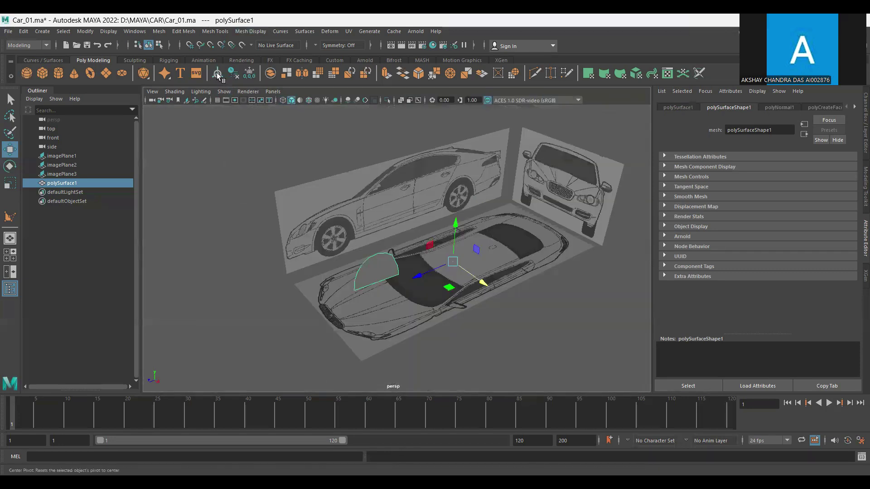
click(218, 76)
key(f)
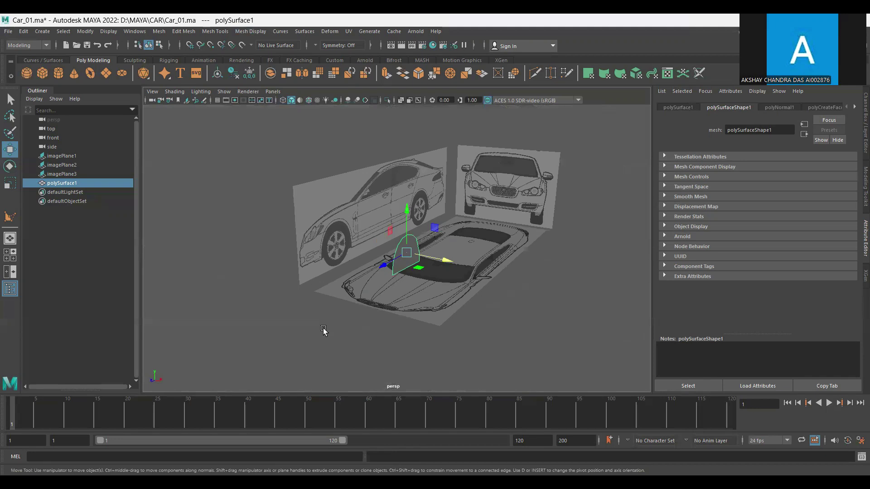
key(space)
drag(312, 353, 326, 367)
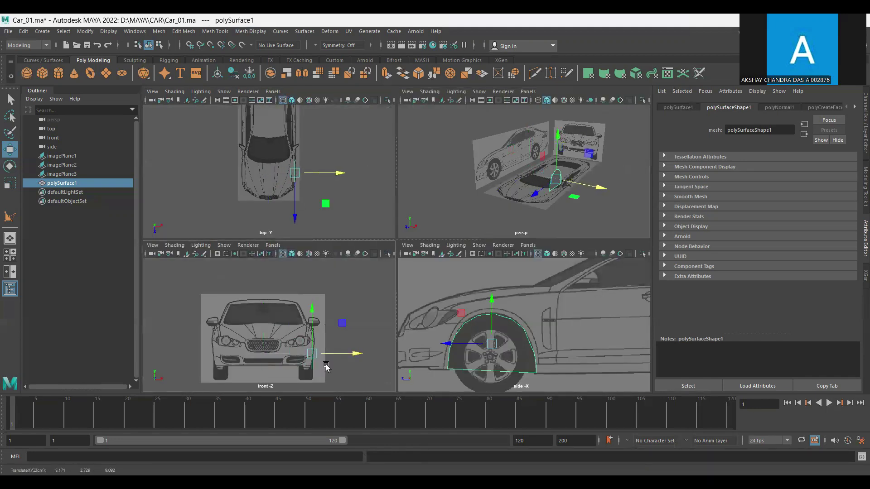
Rotate the face in the front view to match the body side slope.
key(space)
scroll(408, 326, up, 3)
scroll(425, 317, up, 2)
scroll(427, 307, up, 2)
key(e)
drag(496, 272, 501, 278)
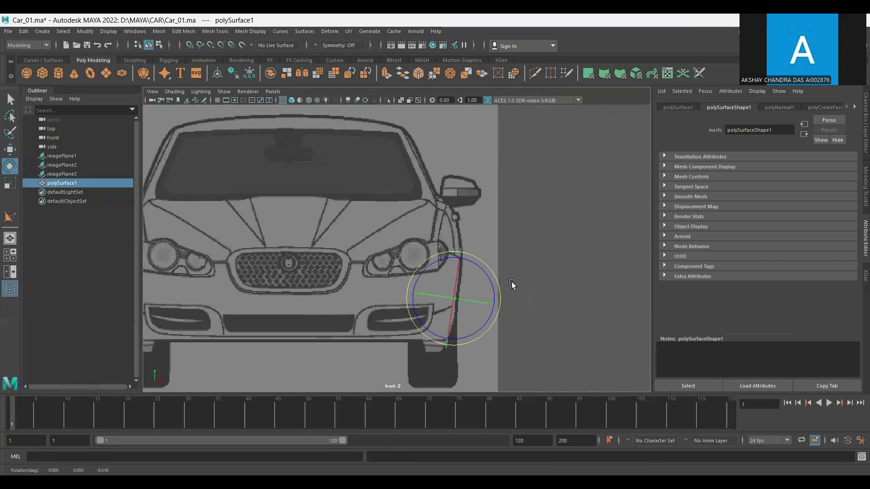
key(w)
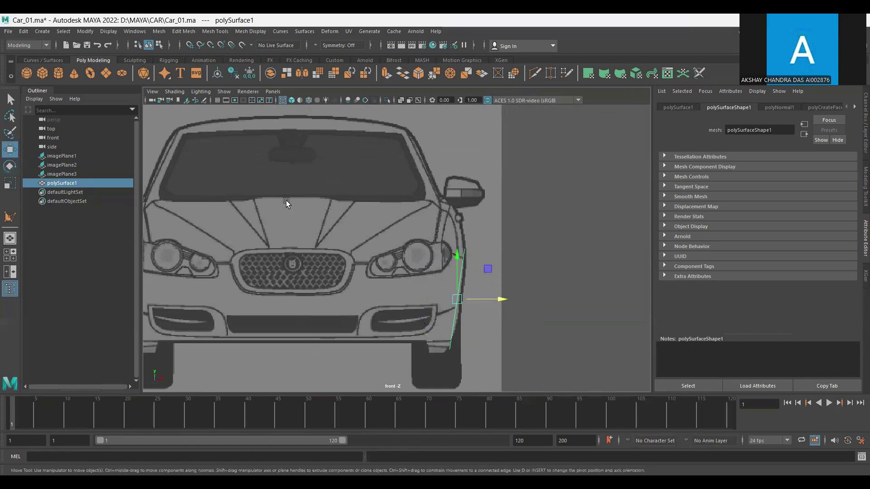
Nudge the face in the top view onto the car's side outline.
key(space)
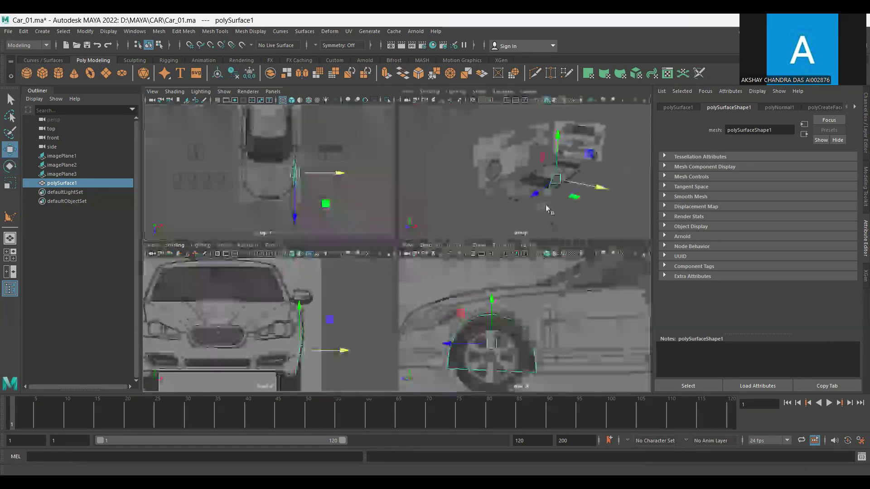
key(space)
scroll(484, 265, up, 3)
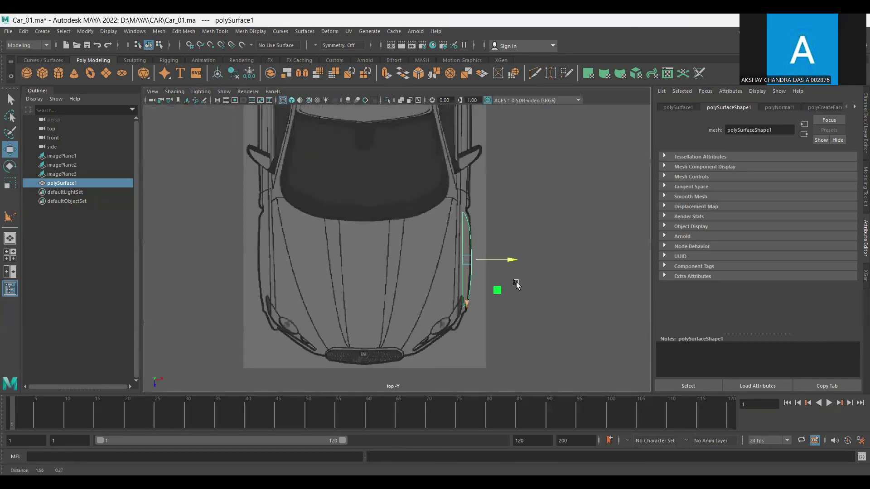
scroll(485, 267, up, 3)
drag(486, 266, 484, 266)
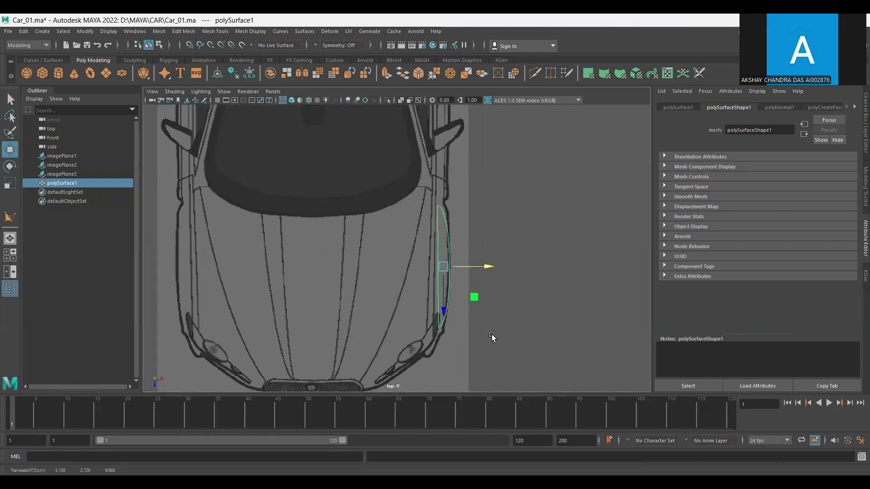
key(space)
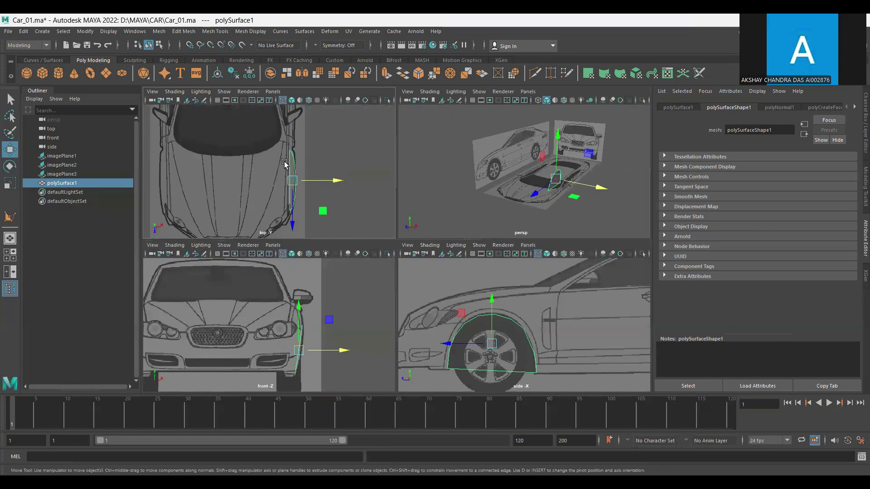
key(space)
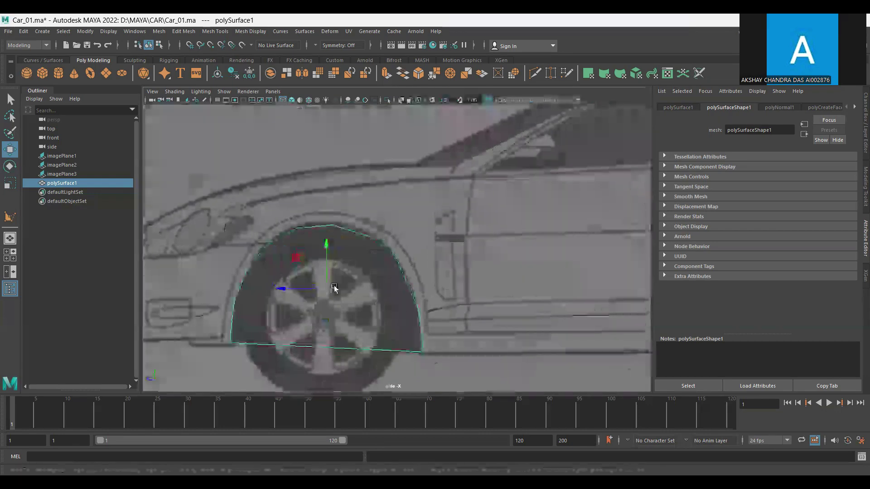
Move the face's top and rear vertices onto the front wheel arch line.
scroll(356, 228, up, 2)
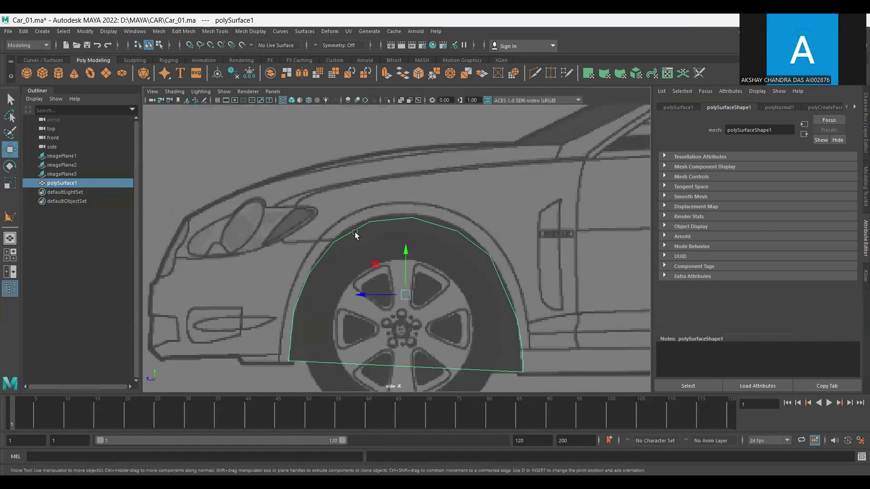
key(F9)
click(370, 222)
drag(371, 222, 413, 212)
click(406, 218)
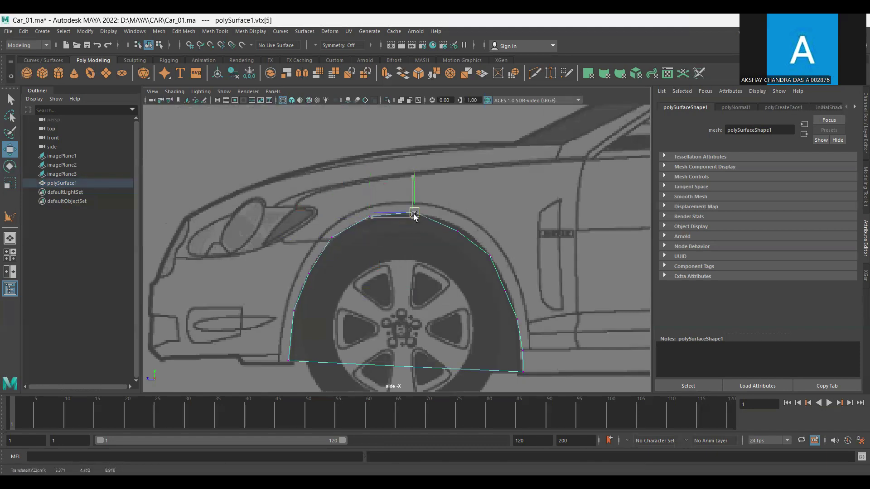
click(458, 231)
drag(457, 231, 462, 225)
click(505, 289)
drag(505, 290, 509, 289)
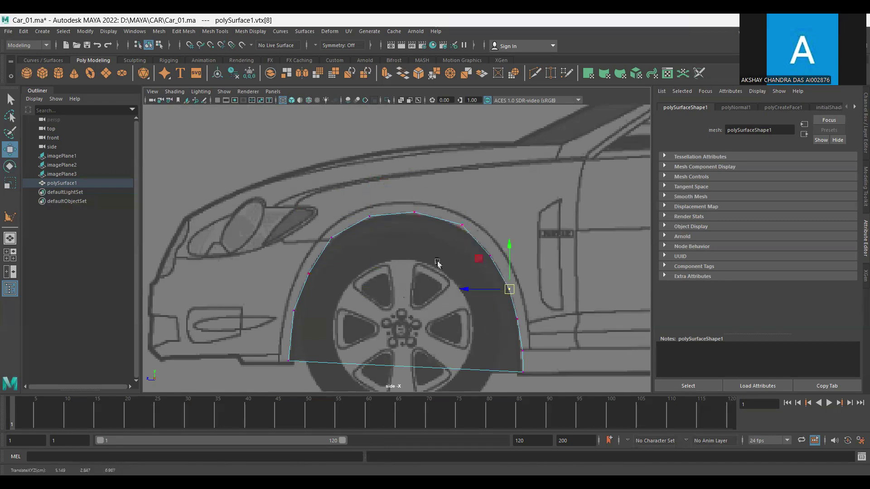
Select the face's border edges and check the arch in perspective and side views.
key(space)
key(space)
scroll(383, 239, up, 5)
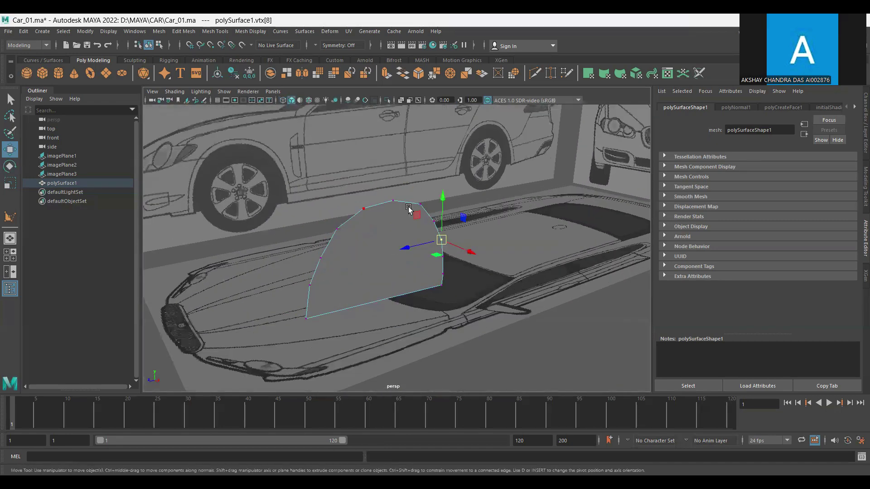
key(F10)
double_click(369, 204)
alt+drag(369, 204, 320, 339)
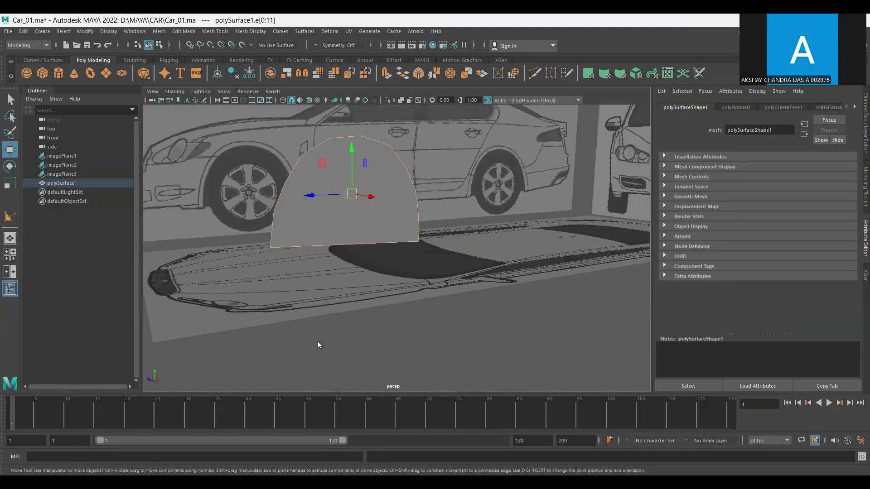
key(space)
key(space)
scroll(400, 275, up, 3)
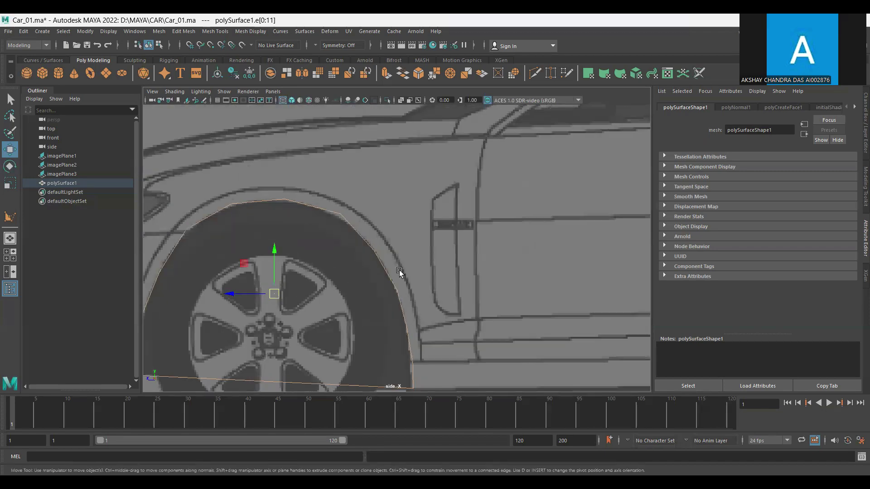
scroll(399, 258, down, 3)
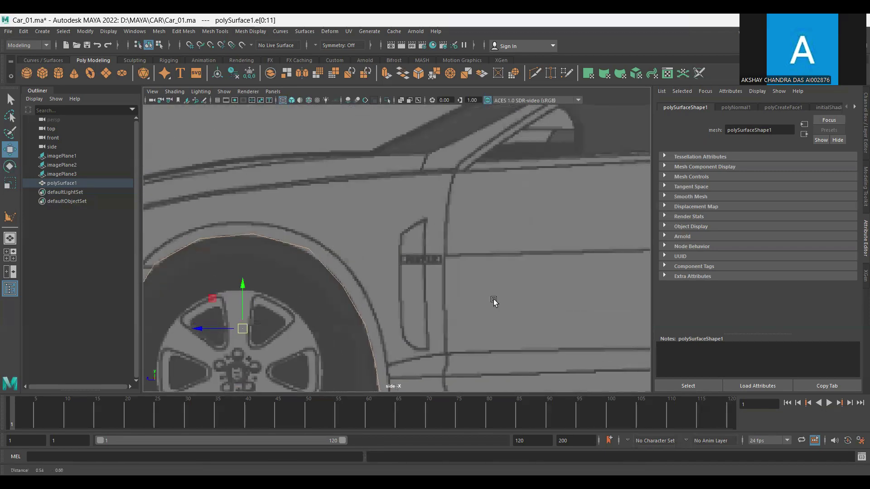
scroll(382, 290, up, 1)
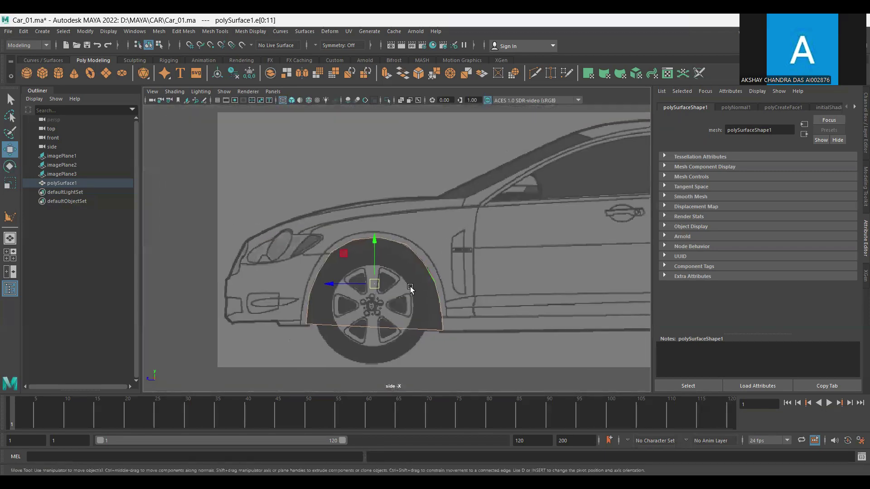
scroll(415, 285, up, 1)
click(486, 295)
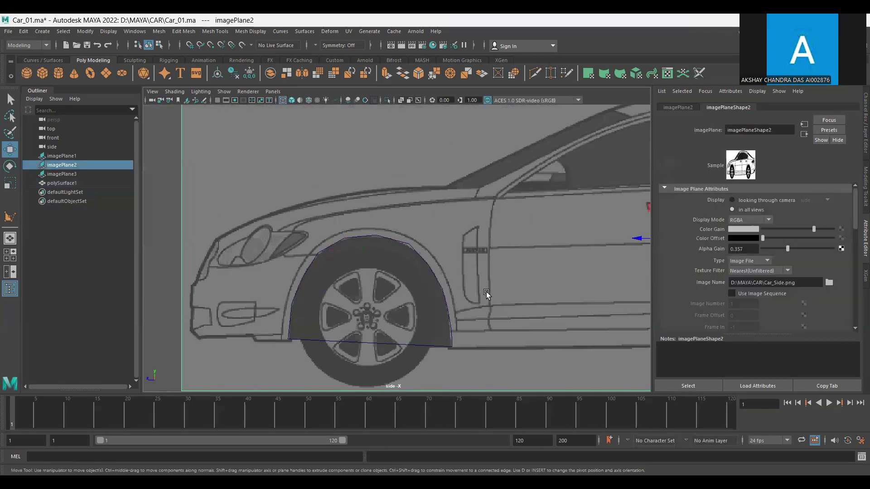
Extrude the arch surface's border edges, scale them outward into a rim, and save the scene.
click(410, 245)
click(485, 194)
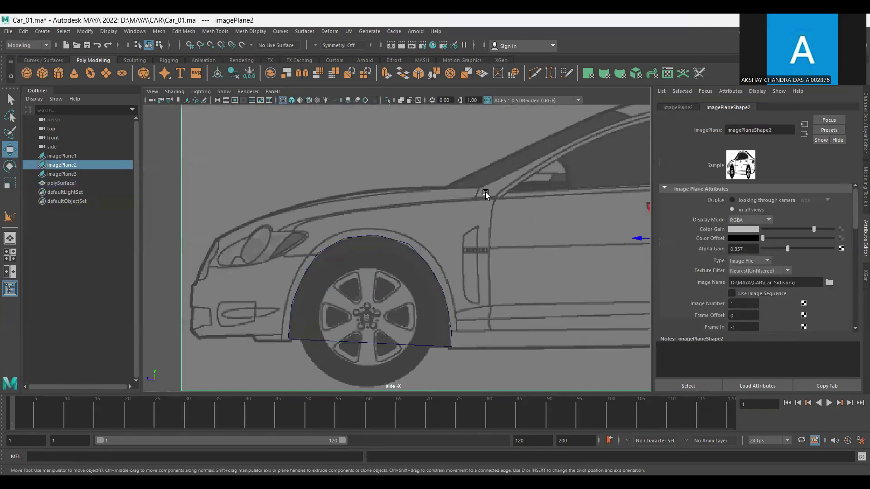
key(space)
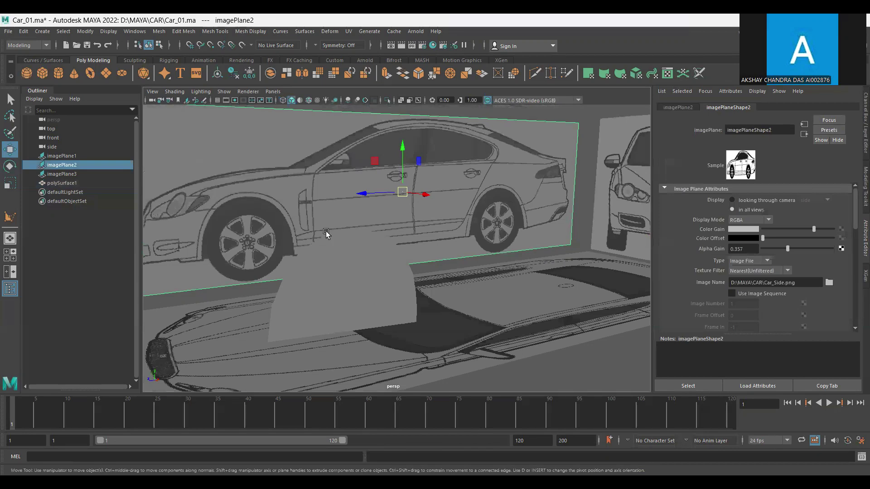
click(373, 274)
click(183, 31)
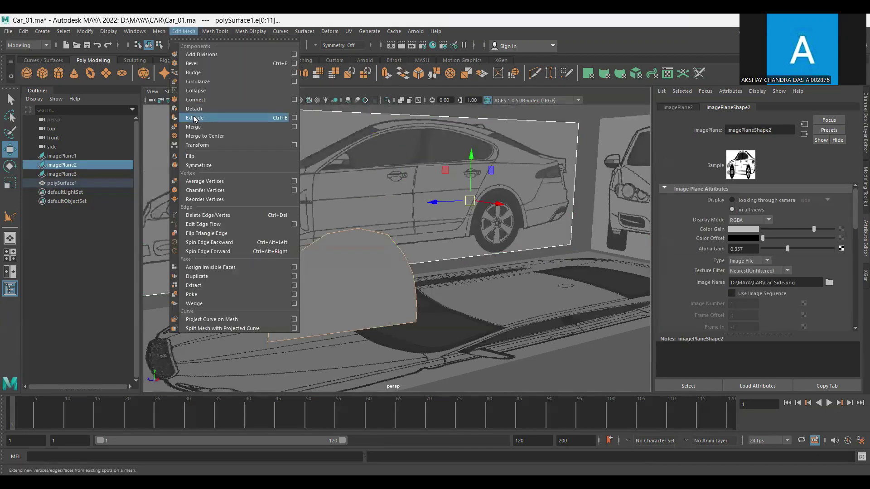
key(ctrl+e)
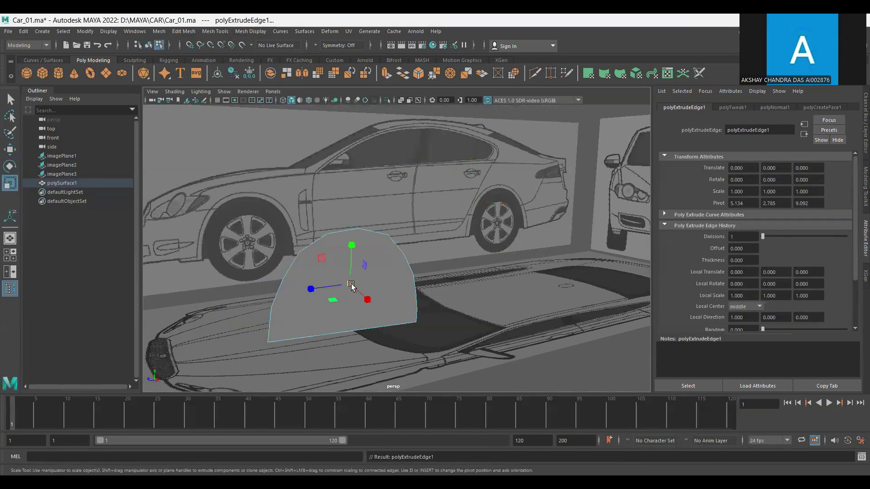
drag(349, 285, 435, 329)
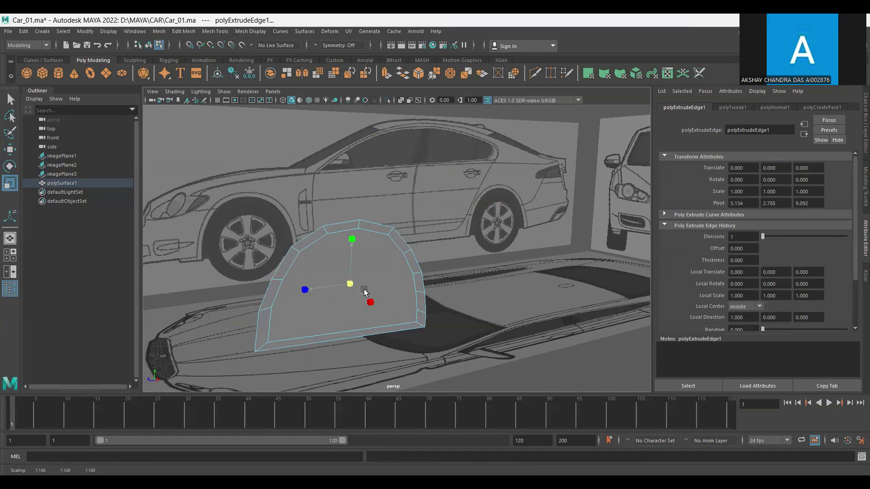
key(space)
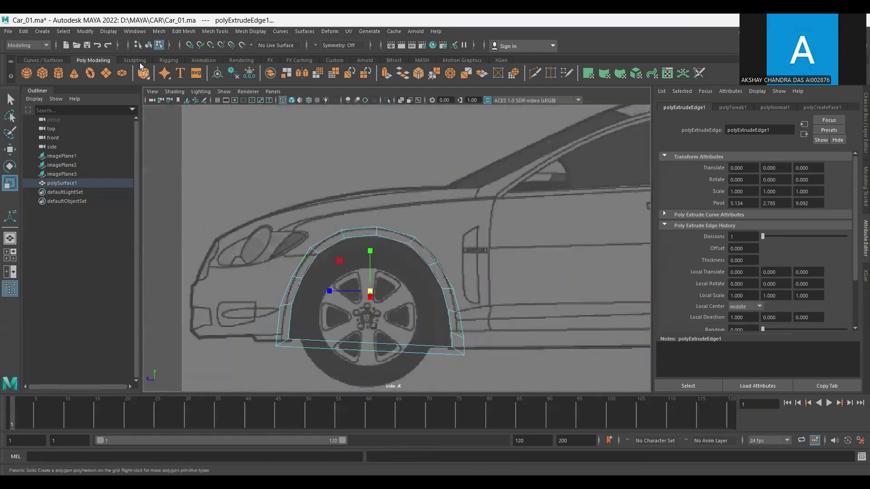
click(87, 45)
Delete the inner half-disc face, leaving an open band along the arch.
alt+middle_drag(342, 238, 349, 213)
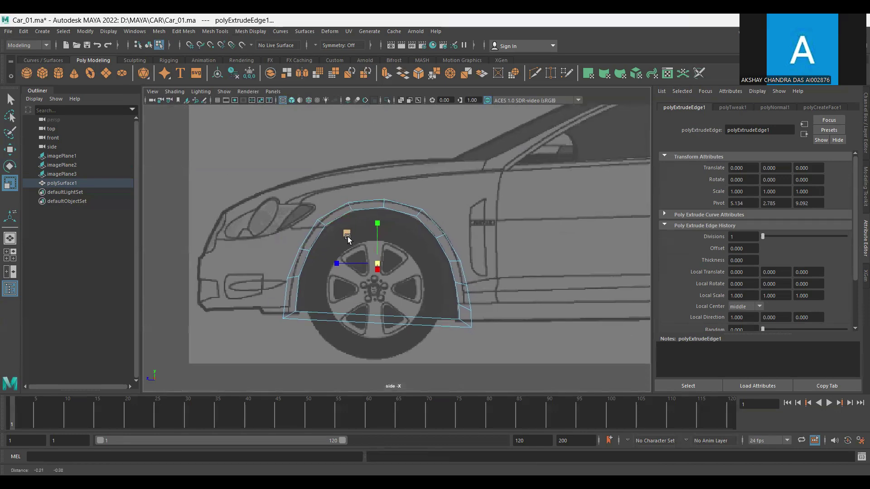
right_drag(346, 233, 392, 352)
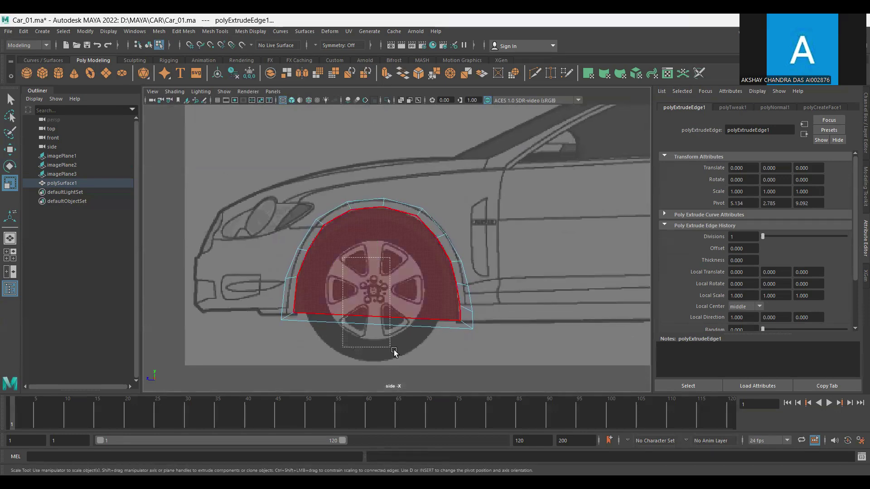
click(398, 340)
key(space)
alt+drag(411, 331, 395, 317)
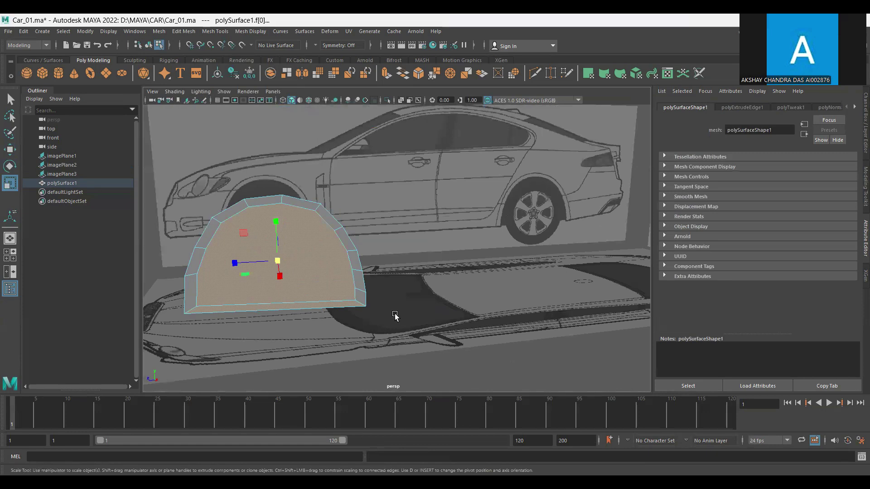
key(Delete)
key(space)
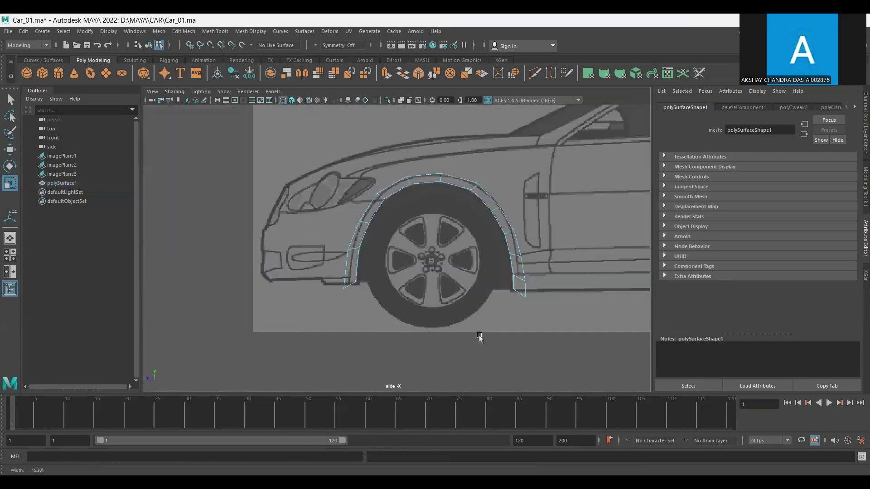
scroll(300, 252, up, 3)
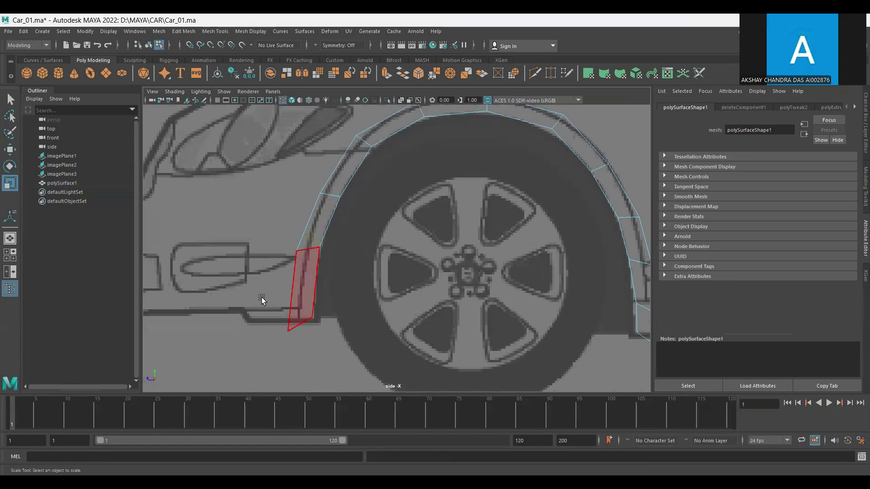
Move the lower-front arch band vertices onto the reference wheel-arch line.
click(288, 331)
key(w)
drag(291, 330, 297, 320)
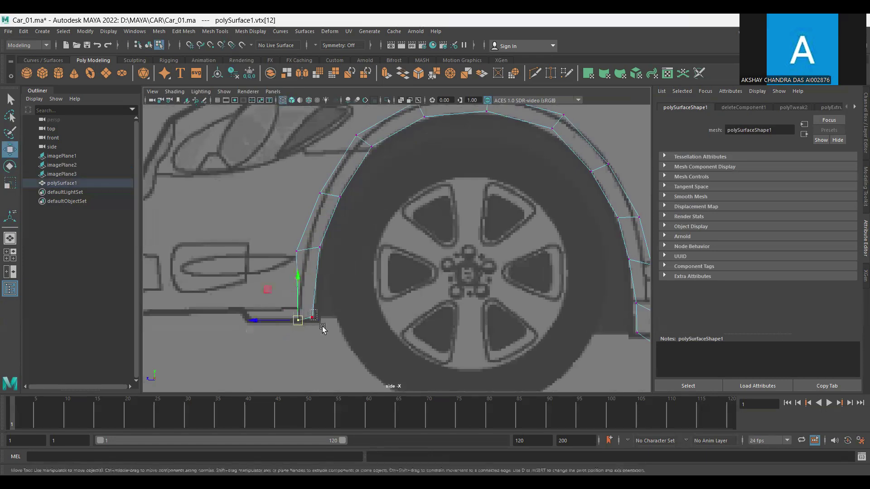
click(297, 250)
scroll(280, 297, up, 3)
drag(280, 297, 294, 294)
click(310, 222)
drag(310, 223, 317, 225)
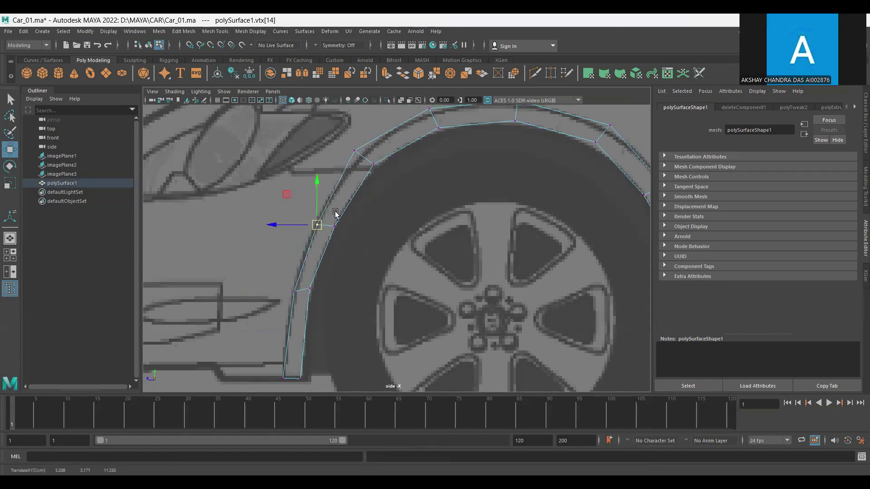
scroll(317, 225, down, 3)
click(315, 248)
drag(386, 191, 404, 212)
Fit the vertices across the top of the arch band to the reference curve.
click(406, 209)
mouse_move(404, 214)
alt+middle_down()
mouse_move(361, 196)
mouse_move(381, 241)
alt+middle_up()
click(392, 212)
drag(393, 212, 389, 218)
click(412, 196)
alt+middle_drag(497, 278, 463, 254)
click(434, 235)
drag(438, 237, 434, 236)
alt+middle_drag(458, 305, 448, 235)
click(434, 234)
drag(447, 286, 429, 293)
Align the rear-side and bottom-rear band vertices with the reference arch outline.
click(429, 285)
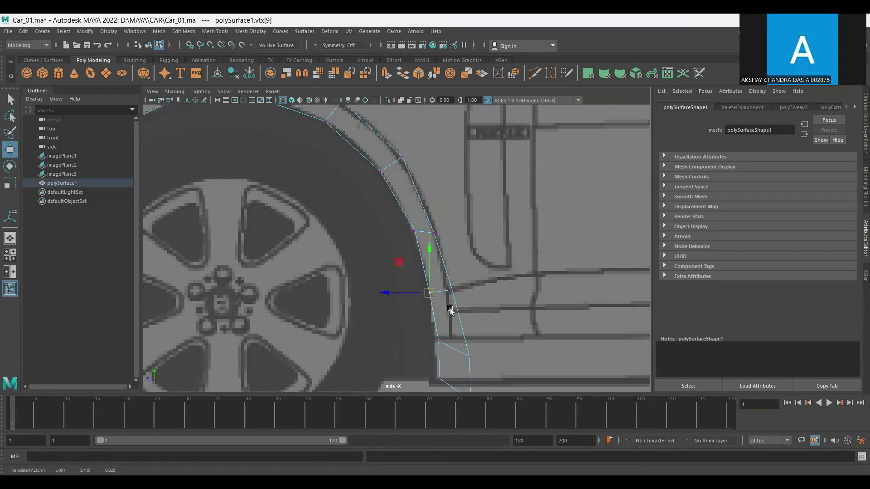
alt+middle_drag(463, 350, 419, 303)
click(426, 309)
drag(427, 308, 427, 298)
click(431, 361)
drag(431, 361, 431, 341)
click(397, 338)
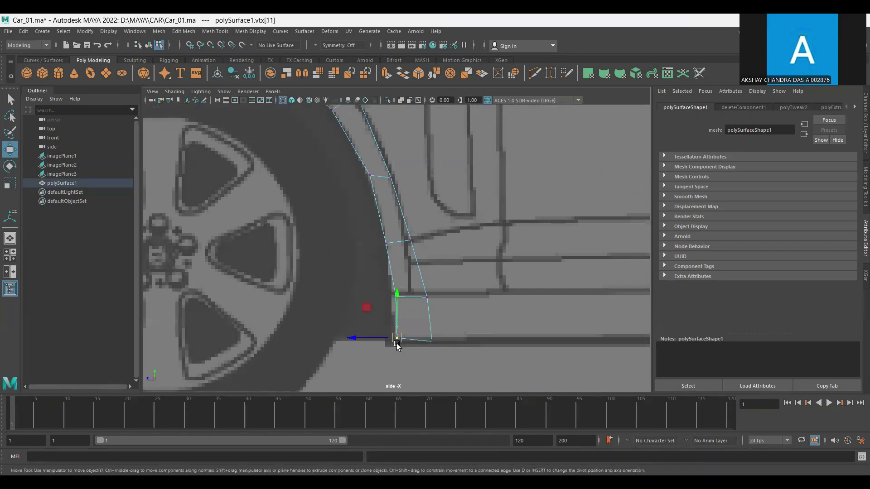
scroll(396, 344, down, 5)
scroll(307, 295, down, 3)
click(320, 273)
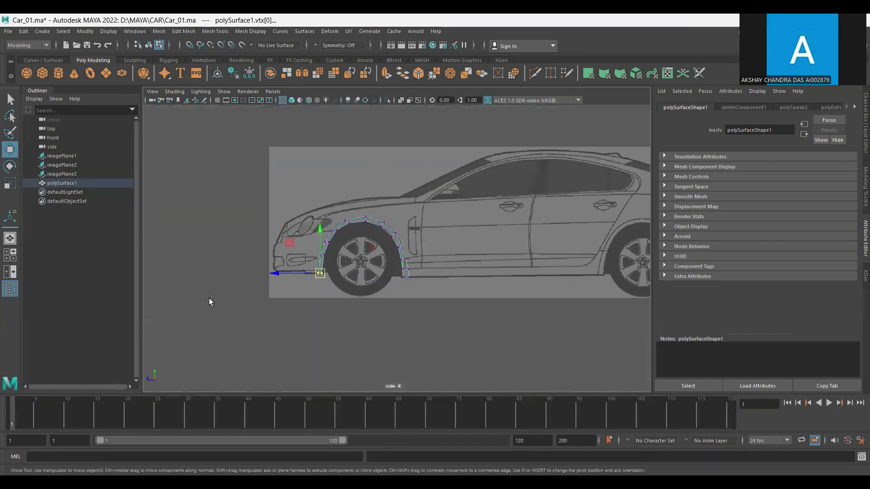
key(space)
scroll(276, 211, up, 3)
scroll(276, 211, up, 3)
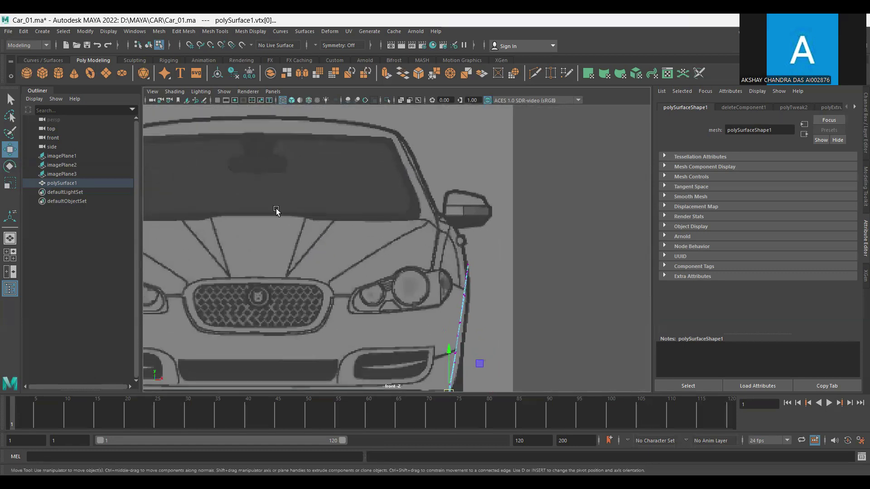
key(space)
scroll(367, 270, up, 3)
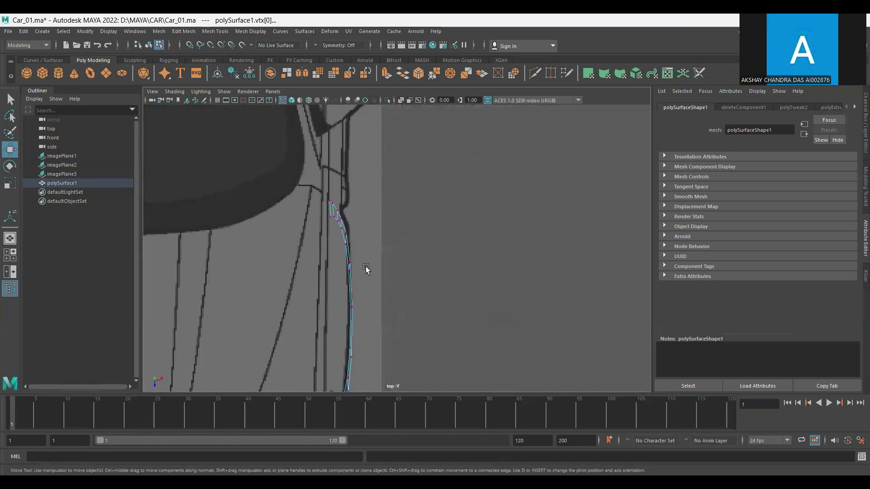
scroll(415, 281, down, 1)
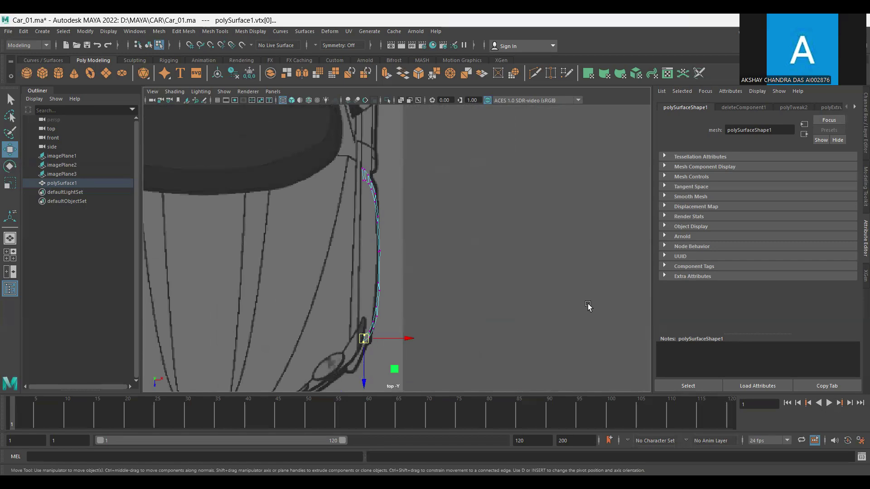
key(space)
key(space)
key(space)
mouse_move(361, 268)
alt+mouse_down()
mouse_move(417, 252)
mouse_move(455, 284)
alt+mouse_up()
click(223, 91)
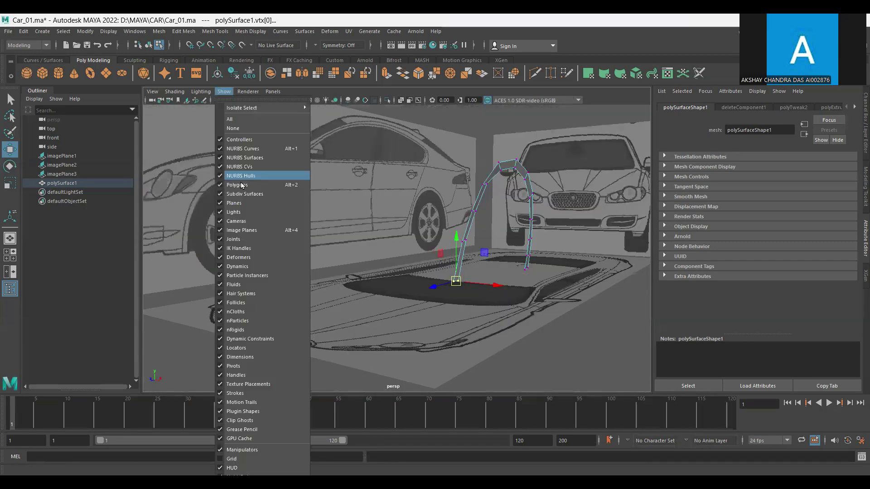
click(245, 229)
alt+drag(363, 287, 338, 286)
key(f)
mouse_move(252, 273)
alt+mouse_down()
mouse_move(237, 266)
mouse_move(374, 277)
alt+mouse_up()
key(space)
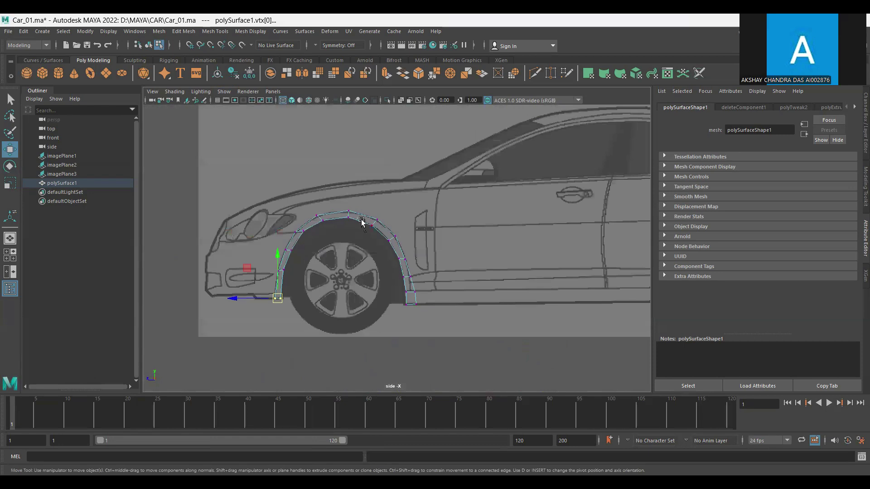
key(F8)
scroll(318, 304, down, 5)
scroll(336, 312, up, 2)
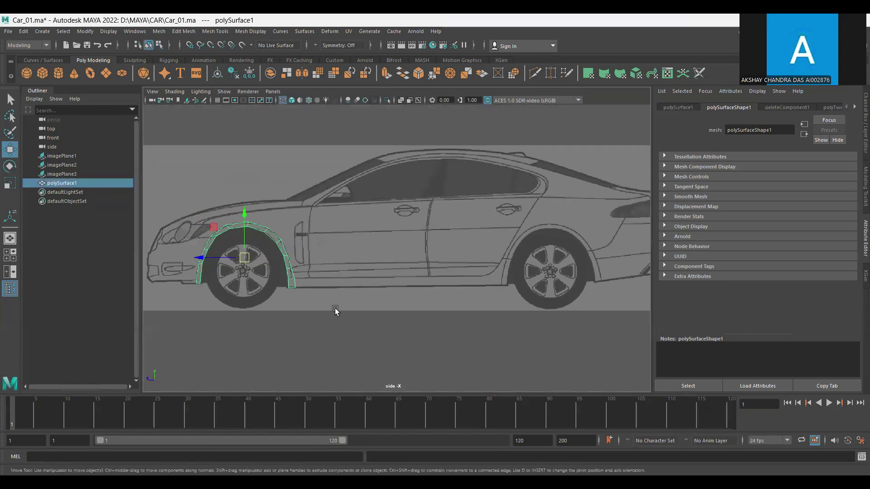
Duplicate the front arch band as polySurface2 and move it over the rear wheel.
key(ctrl+d)
mouse_move(200, 271)
middle_down()
mouse_move(506, 271)
mouse_move(447, 272)
middle_up()
scroll(415, 332, up, 3)
scroll(399, 317, up, 1)
scroll(376, 300, up, 2)
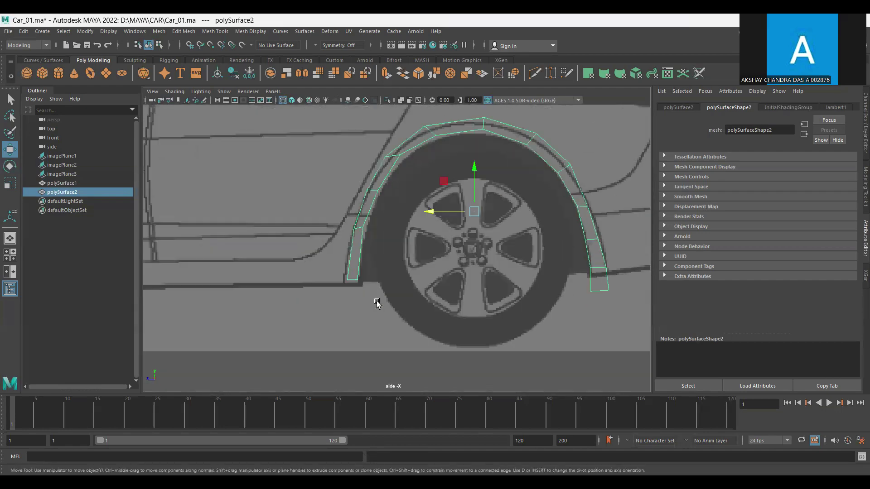
scroll(351, 279, up, 2)
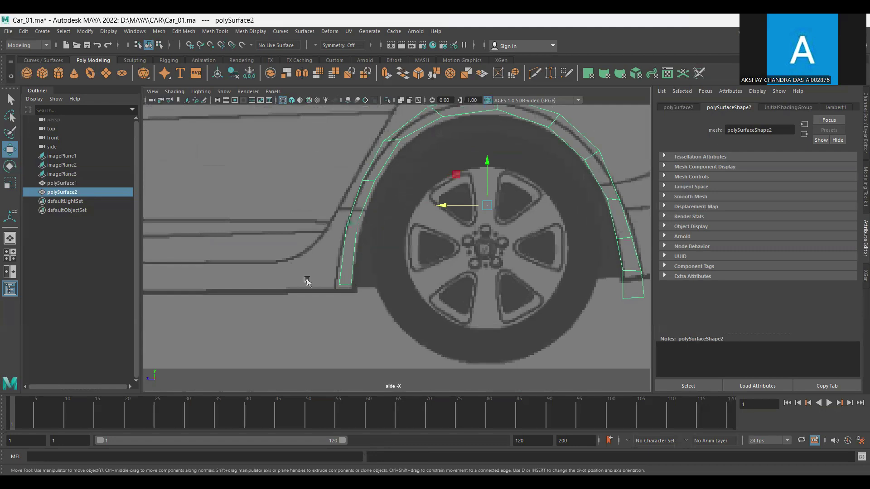
Fit the copy's bottom-left and left-edge vertices to the rear wheel arch.
key(F9)
drag(307, 281, 354, 290)
alt+middle_drag(343, 288, 171, 322)
mouse_move(300, 306)
alt+middle_down()
mouse_move(345, 333)
mouse_move(358, 317)
alt+middle_up()
alt+middle_drag(253, 299, 302, 280)
click(299, 254)
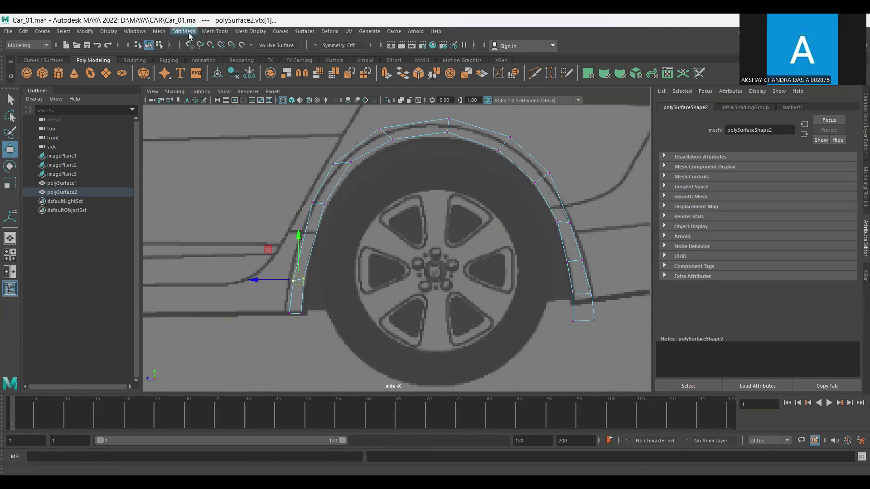
click(215, 32)
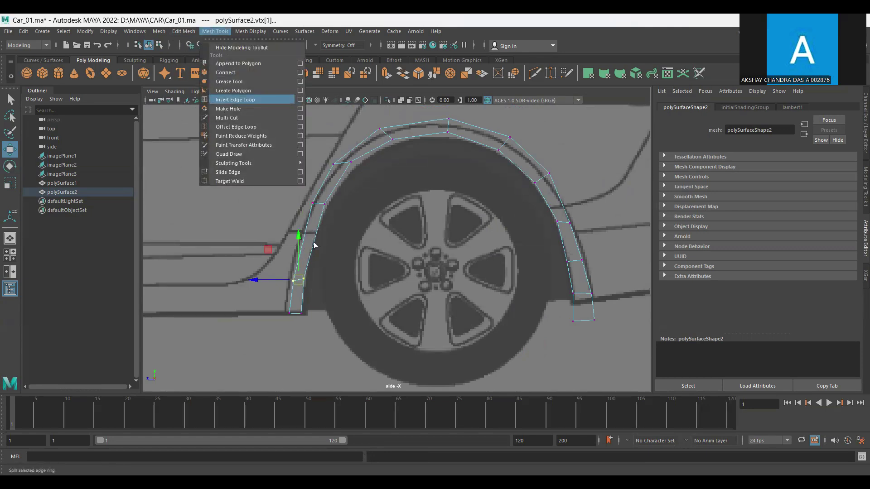
Add an edge ring across the rear arch band and nudge a front-strip vertex onto the arch line.
click(312, 245)
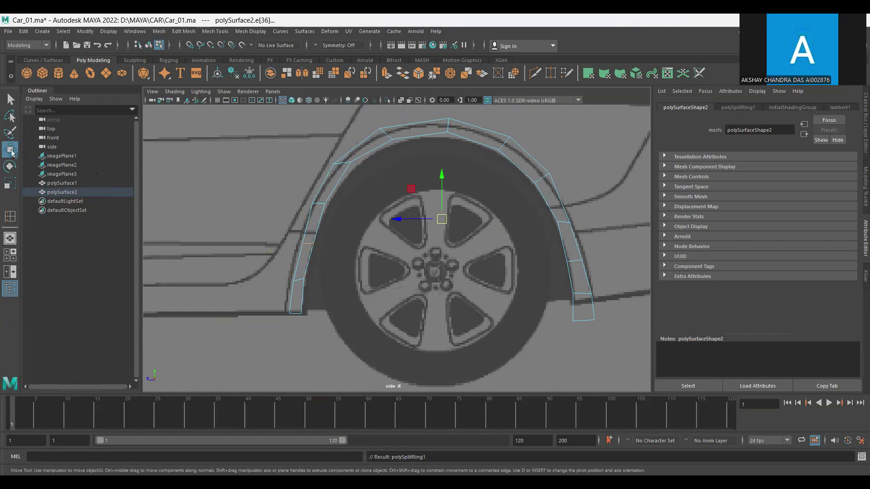
scroll(394, 217, up, 3)
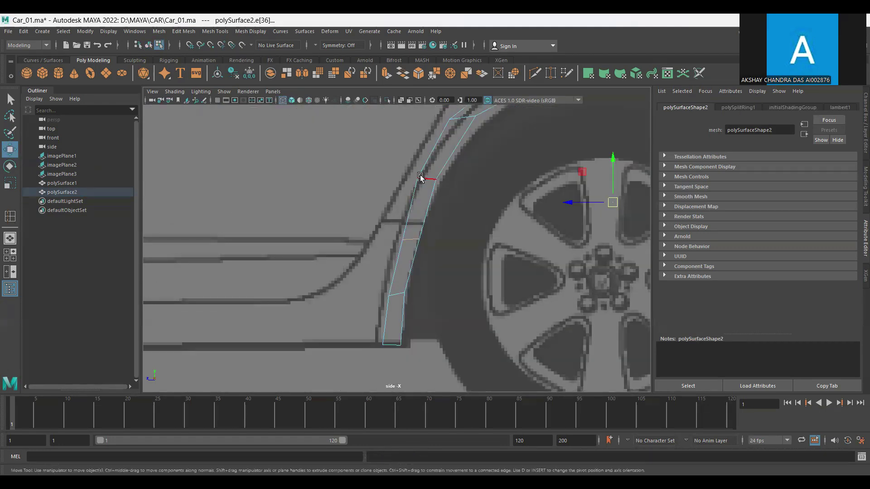
click(402, 240)
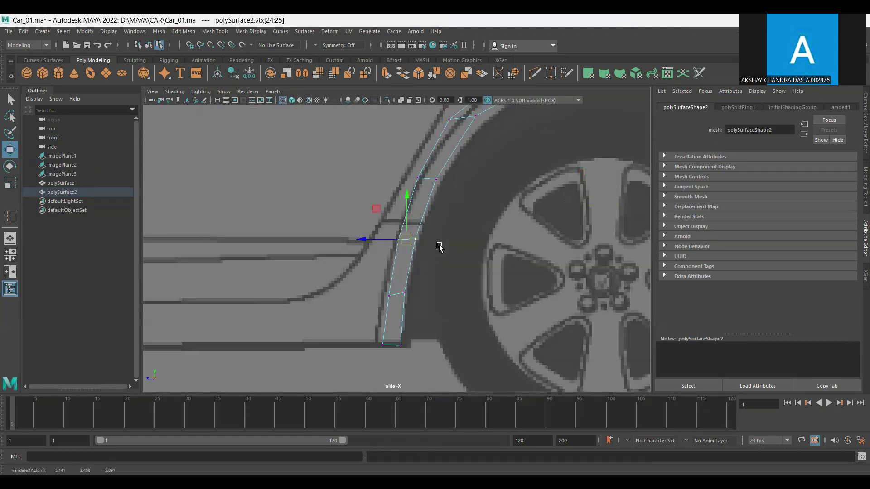
scroll(442, 242, down, 2)
click(373, 315)
drag(373, 315, 371, 316)
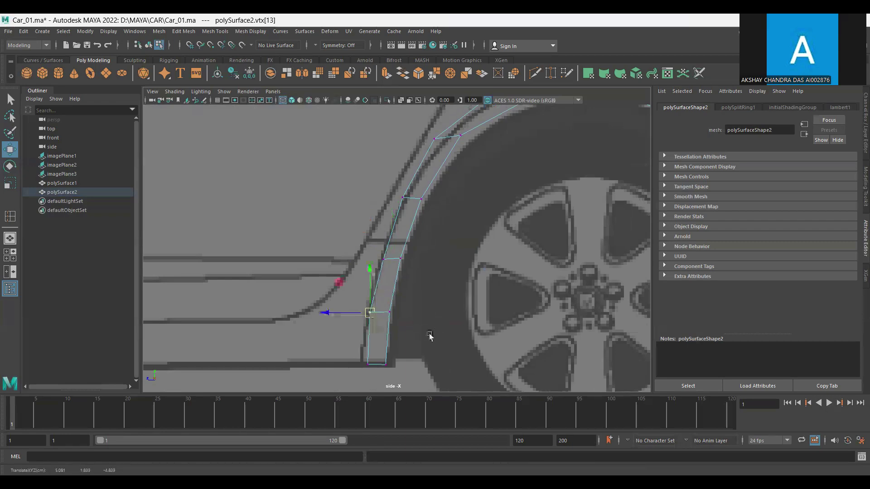
Move the upper wheel-arch vertices onto the reference arch outline.
scroll(437, 334, down, 5)
scroll(388, 281, up, 4)
scroll(313, 259, up, 2)
scroll(313, 259, up, 1)
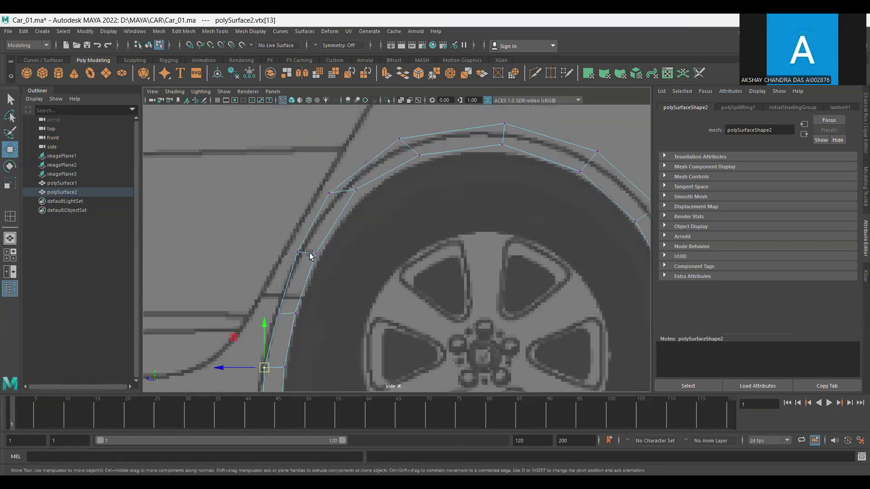
click(329, 193)
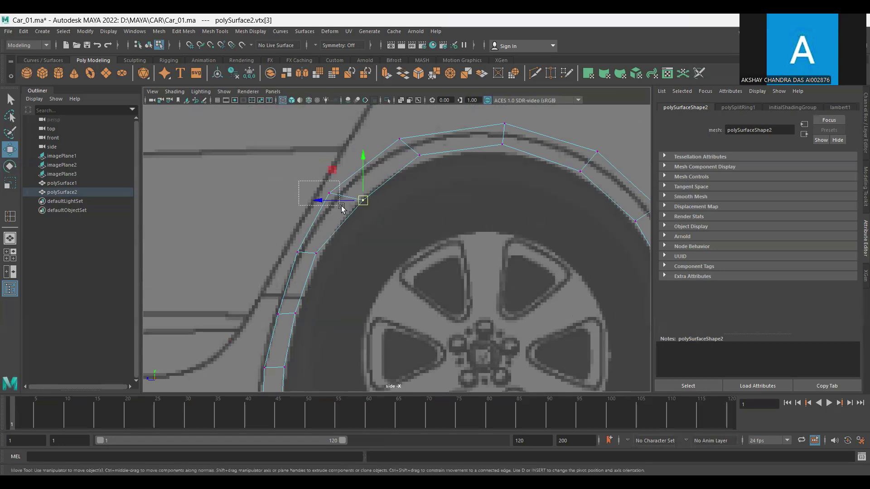
mouse_move(333, 194)
alt+middle_down()
mouse_move(322, 230)
mouse_move(336, 213)
alt+middle_up()
click(336, 213)
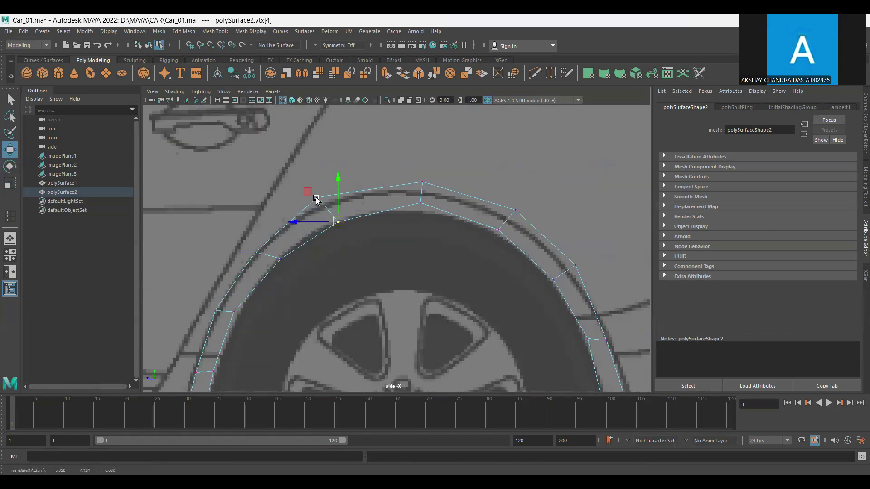
drag(334, 219, 320, 202)
Fit the upper vertex pair and neighbouring arch vertices along the arch line.
drag(402, 168, 439, 216)
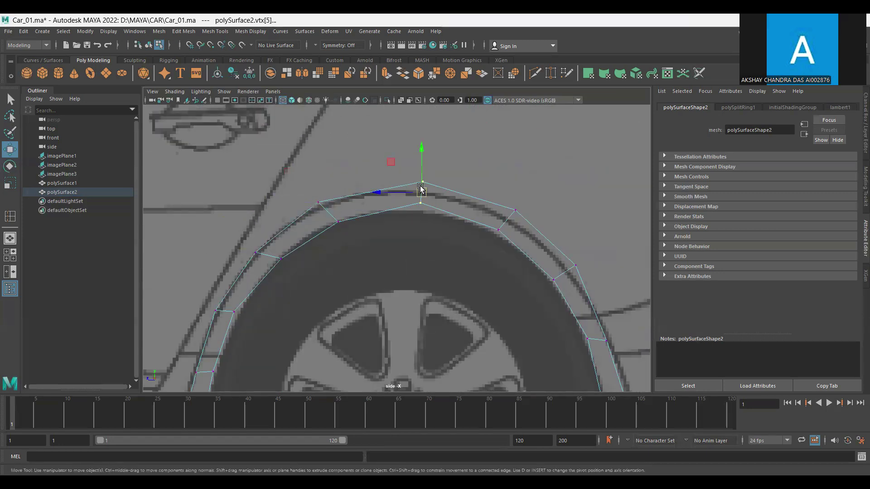
alt+middle_drag(507, 219, 367, 214)
click(375, 221)
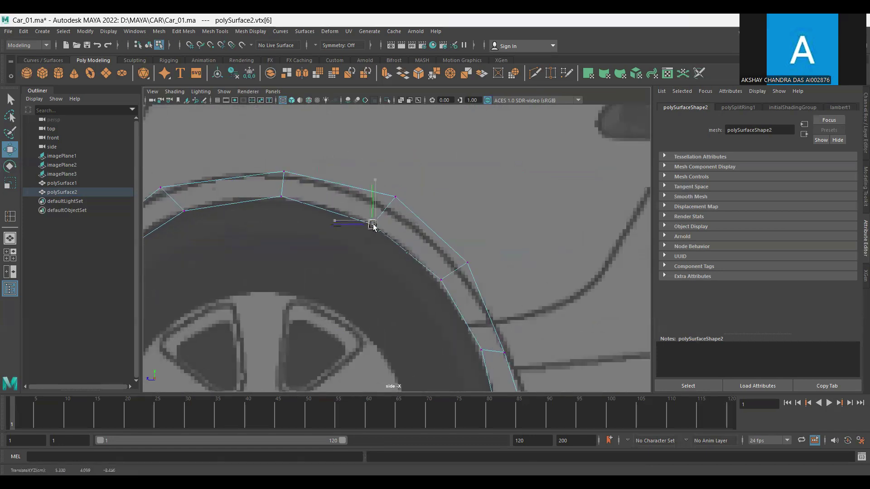
click(395, 197)
drag(395, 197, 387, 207)
mouse_move(383, 208)
alt+middle_down()
mouse_move(391, 236)
mouse_move(365, 218)
alt+middle_up()
Raise the lower arch vertex pairs onto the reference arch outline.
click(347, 228)
alt+middle_drag(394, 303, 383, 220)
mouse_move(345, 217)
mouse_down()
mouse_move(398, 266)
mouse_move(359, 212)
mouse_move(374, 207)
mouse_up()
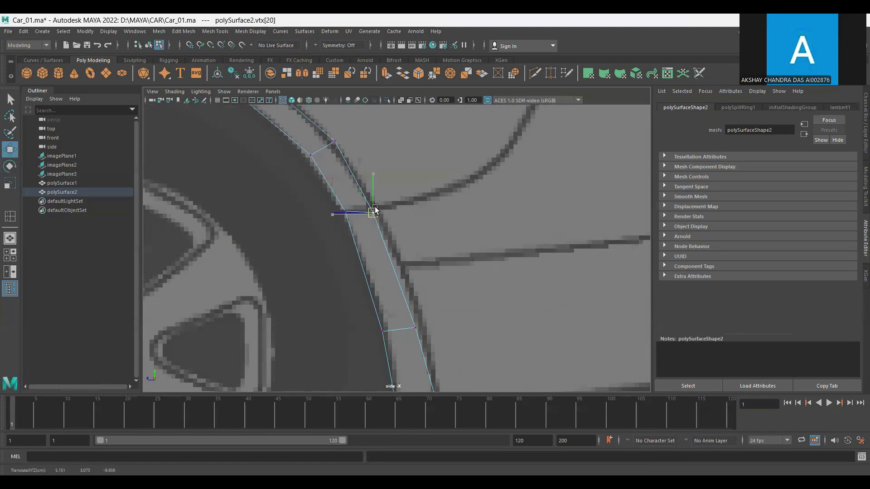
drag(382, 297, 447, 351)
drag(402, 314, 403, 253)
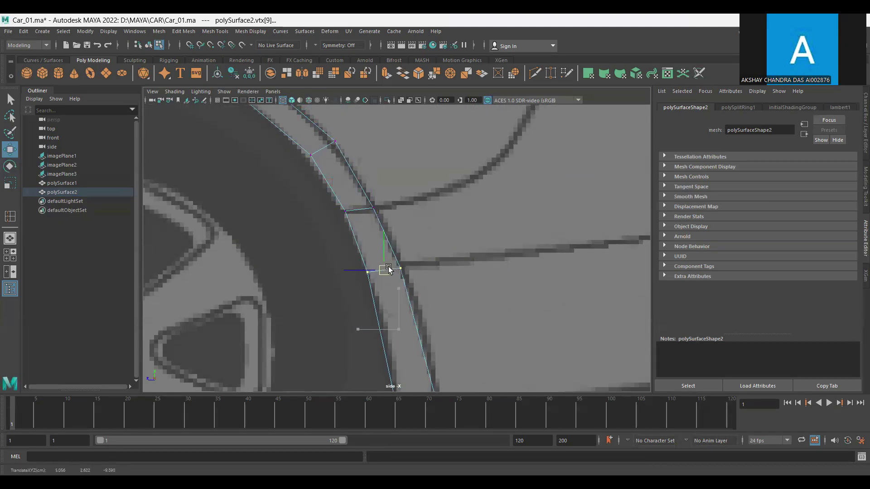
alt+middle_drag(394, 254, 408, 210)
click(425, 288)
mouse_move(426, 288)
mouse_down()
mouse_move(404, 229)
mouse_move(428, 228)
mouse_up()
Place the lowest arch vertex pair so the band follows the whole rear arch.
click(427, 230)
scroll(428, 227, down, 2)
drag(361, 291, 468, 363)
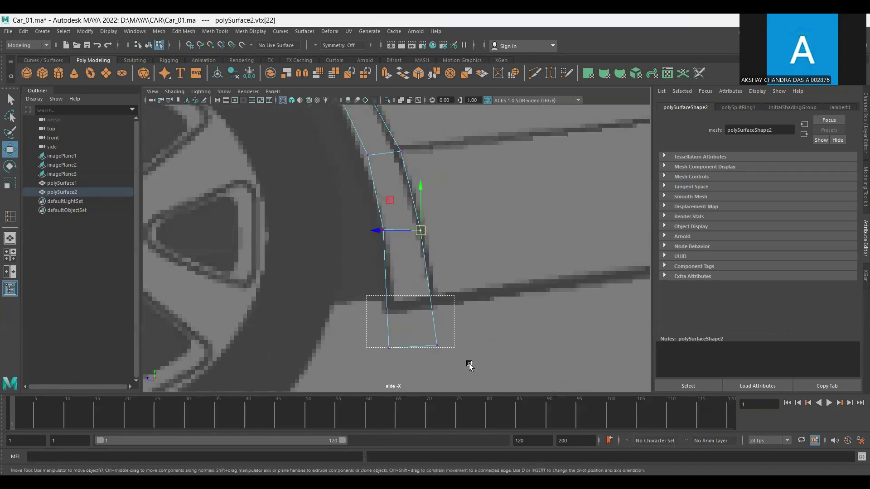
drag(417, 302, 408, 311)
scroll(354, 254, down, 5)
scroll(457, 217, up, 2)
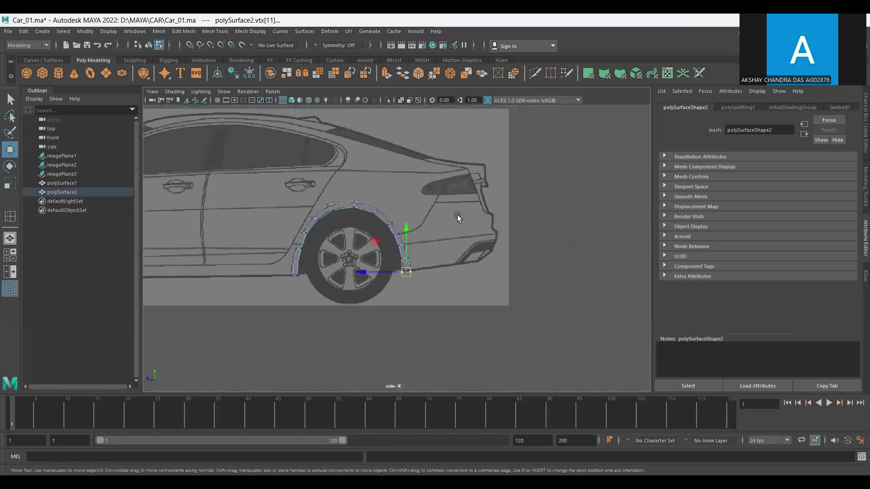
key(space)
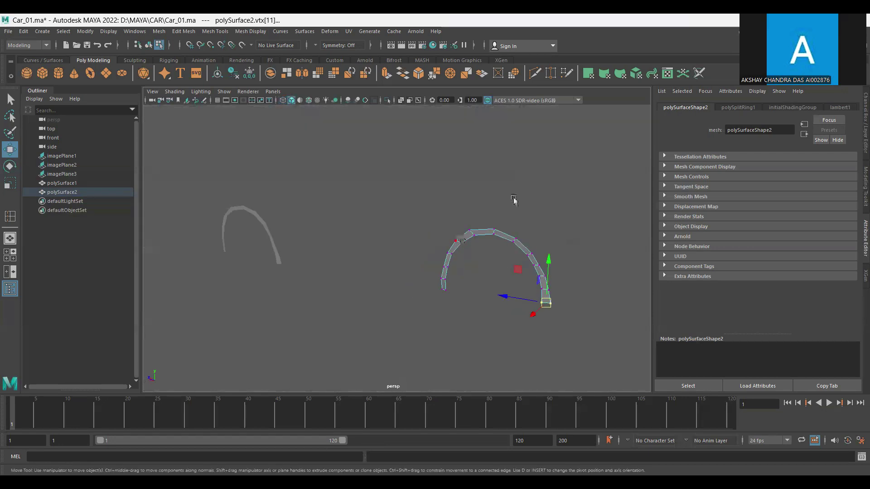
Select polySurface1 and polySurface2 and combine them into a single mesh, polySurface3.
click(181, 117)
scroll(365, 262, up, 3)
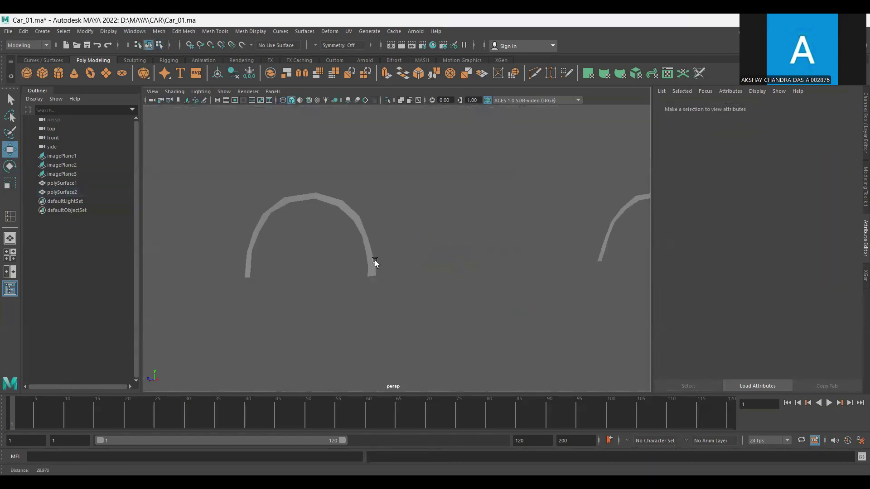
scroll(332, 258, up, 3)
click(305, 263)
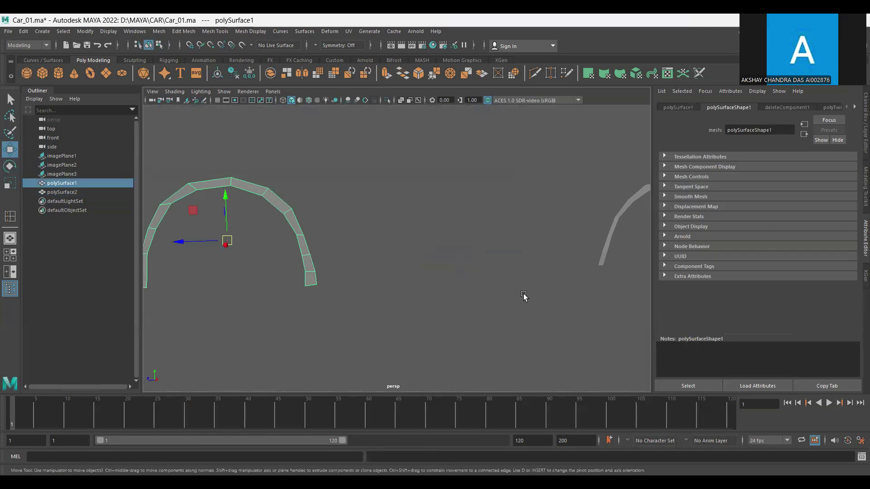
scroll(523, 295, down, 3)
drag(513, 319, 301, 258)
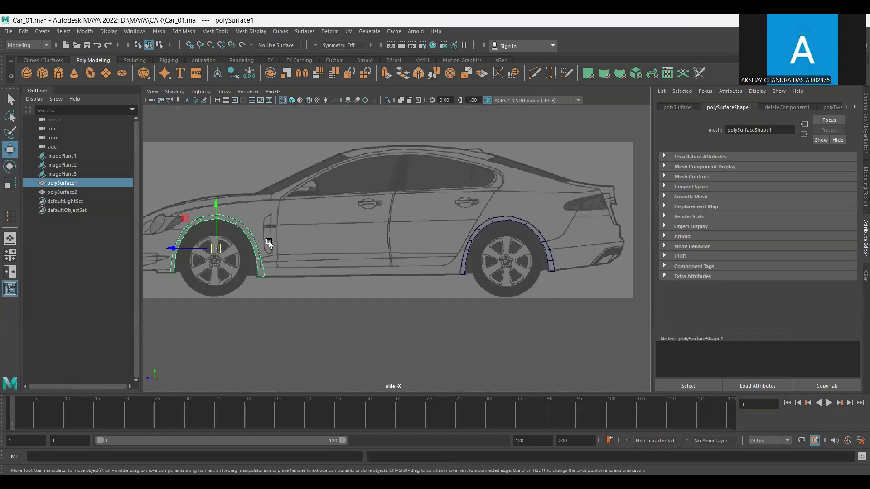
drag(442, 244, 478, 266)
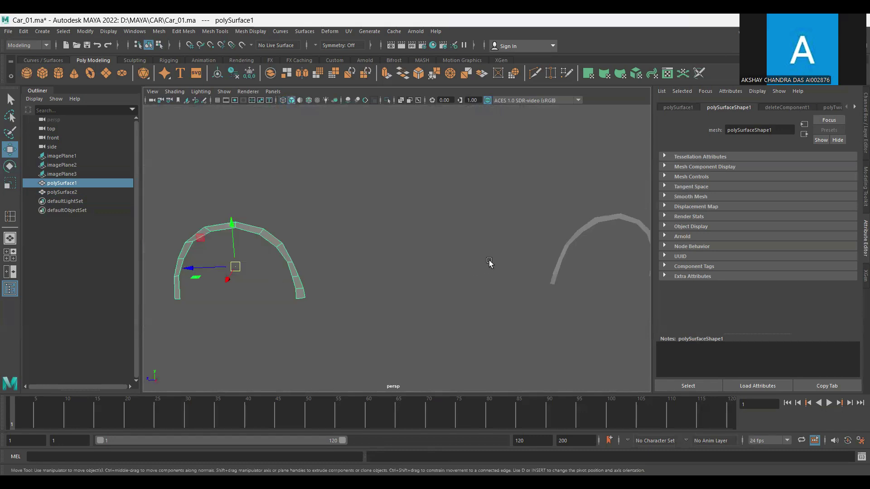
shift+click(566, 247)
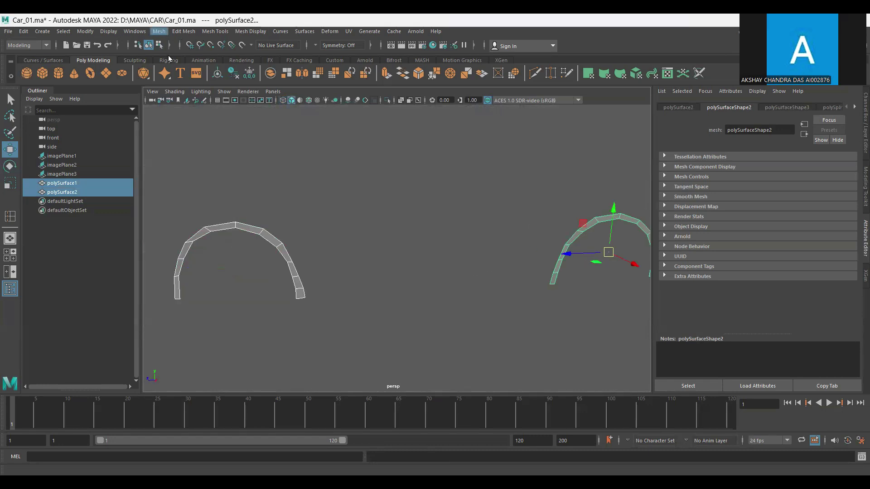
scroll(398, 243, up, 3)
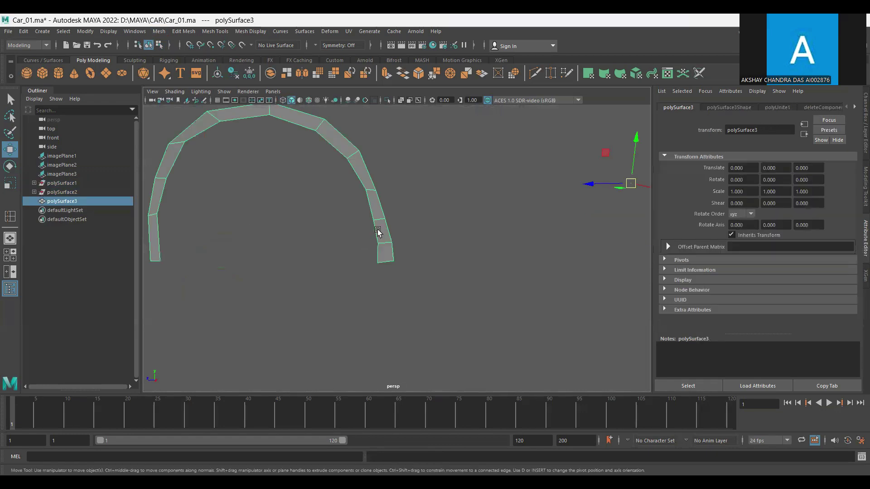
click(378, 232)
alt+drag(378, 233, 244, 265)
Bridge the facing inner bottom edges of the front and rear arches.
click(178, 223)
key(q)
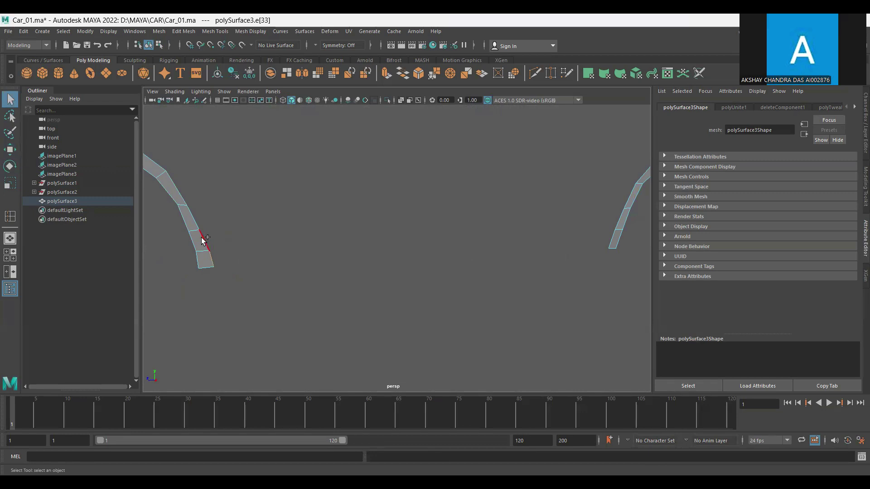
mouse_move(348, 256)
alt+mouse_down()
mouse_move(443, 271)
mouse_move(425, 248)
mouse_move(416, 313)
alt+mouse_up()
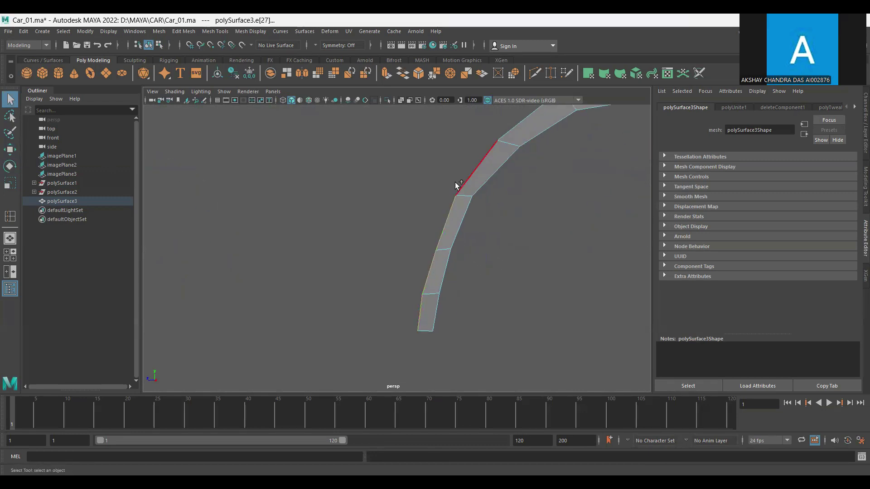
scroll(549, 278, down, 5)
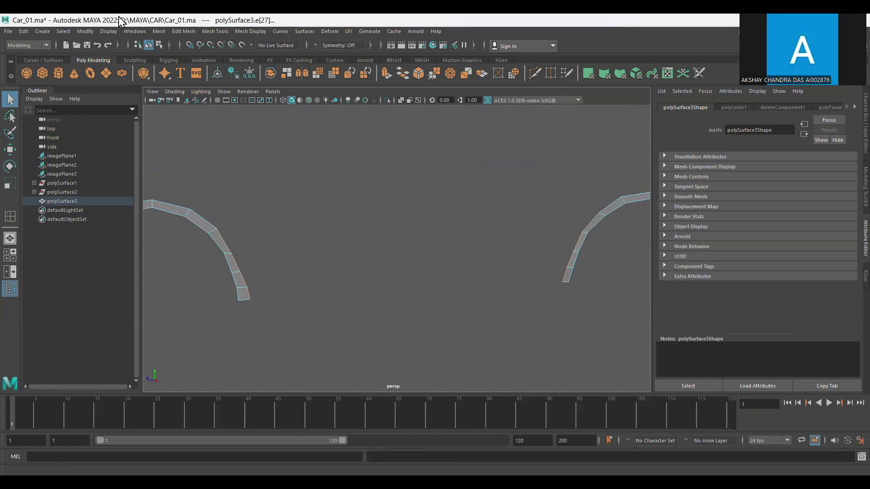
click(173, 29)
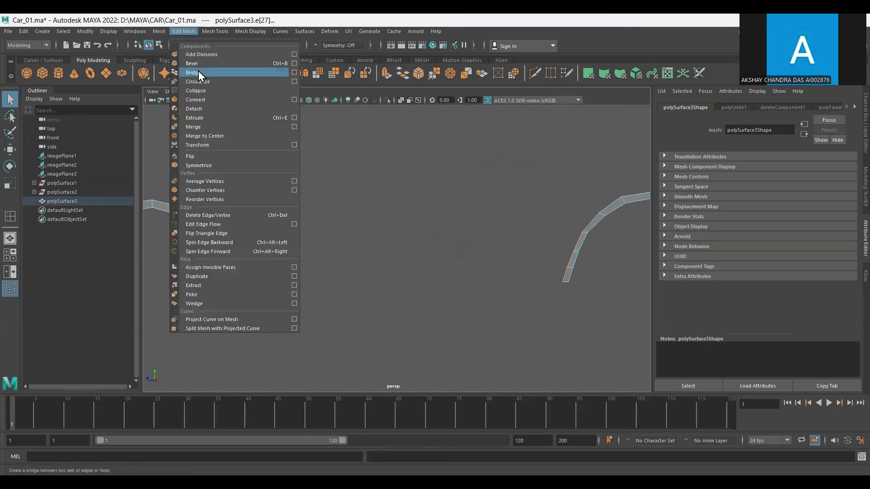
click(197, 71)
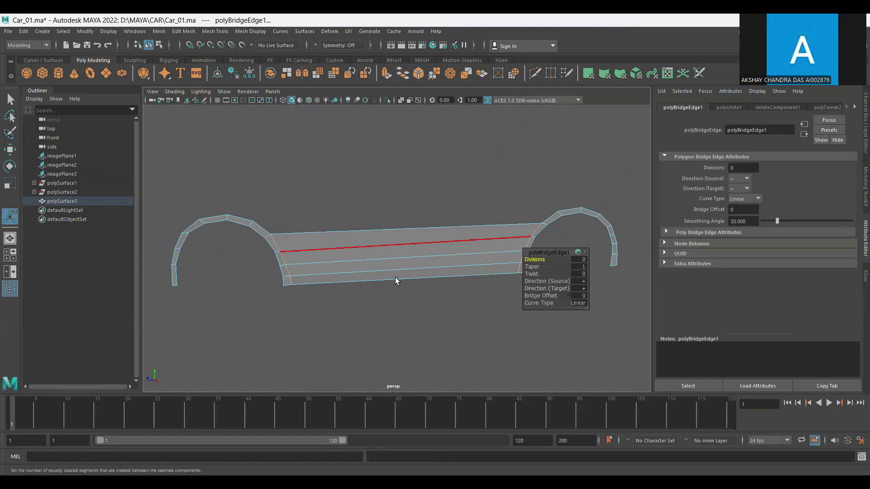
Return to object mode in the side view and frame the front wheel and door.
key(F8)
drag(564, 331, 457, 303)
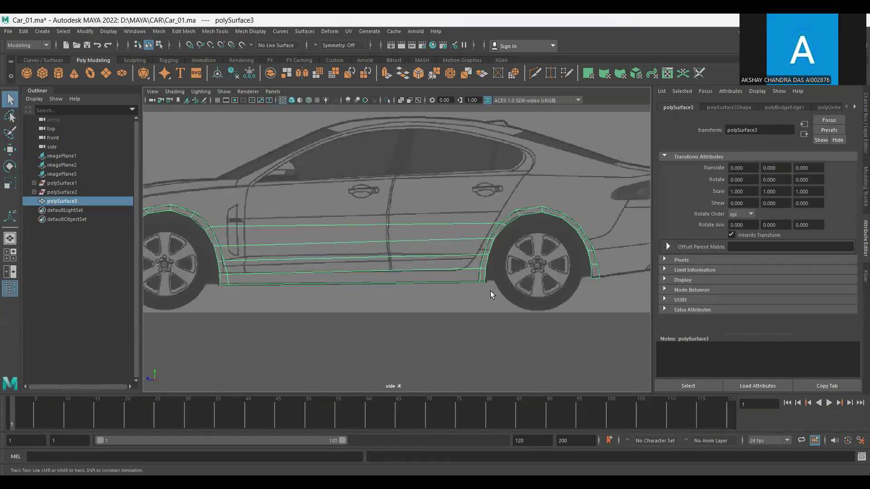
scroll(338, 299, up, 2)
alt+middle_drag(368, 258, 443, 254)
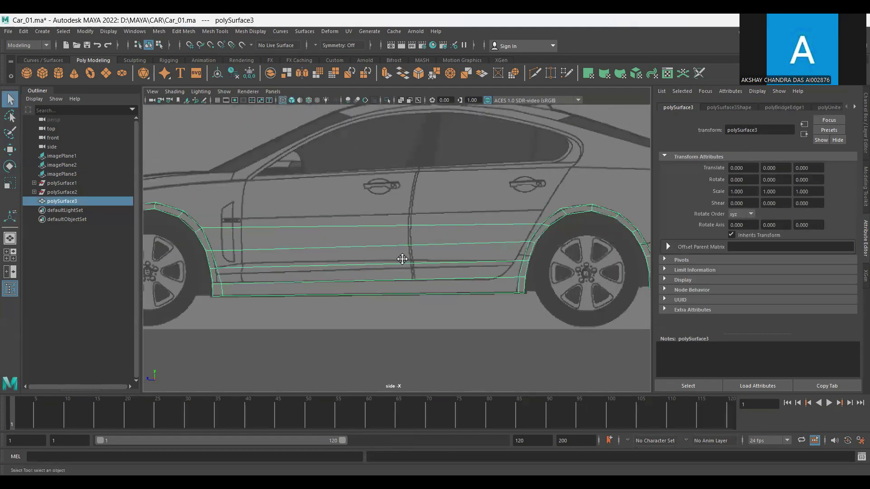
mouse_move(443, 254)
alt+right_down()
mouse_move(443, 276)
mouse_move(374, 250)
alt+right_up()
mouse_move(375, 251)
alt+middle_down()
mouse_move(280, 250)
mouse_move(342, 252)
alt+middle_up()
alt+right_drag(342, 252, 357, 257)
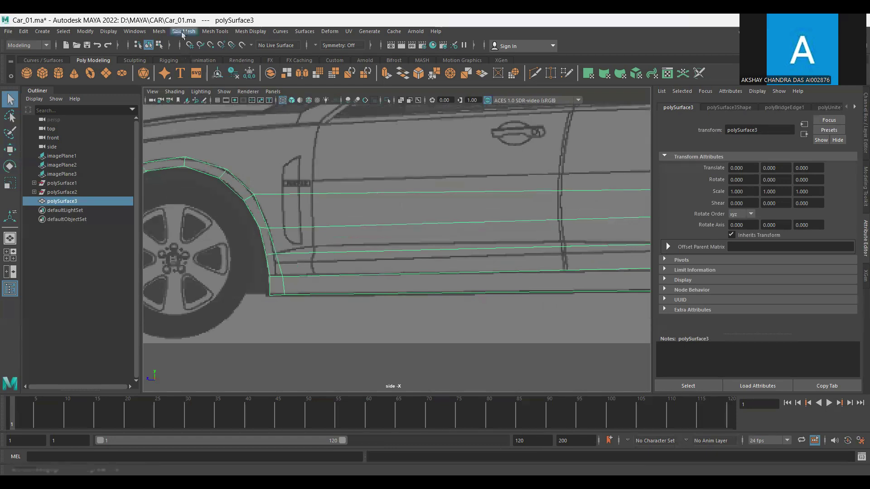
Insert a vertical edge loop behind the front arch, undoing an accidental rotation.
click(210, 31)
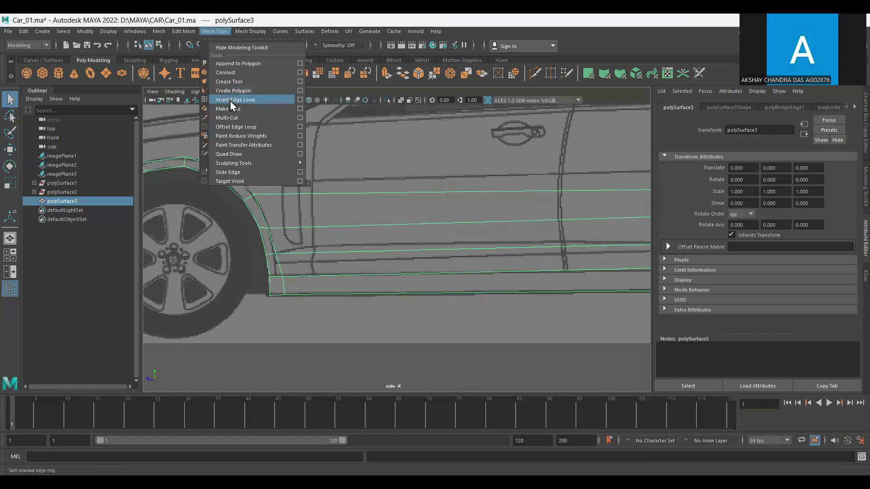
click(229, 100)
click(311, 193)
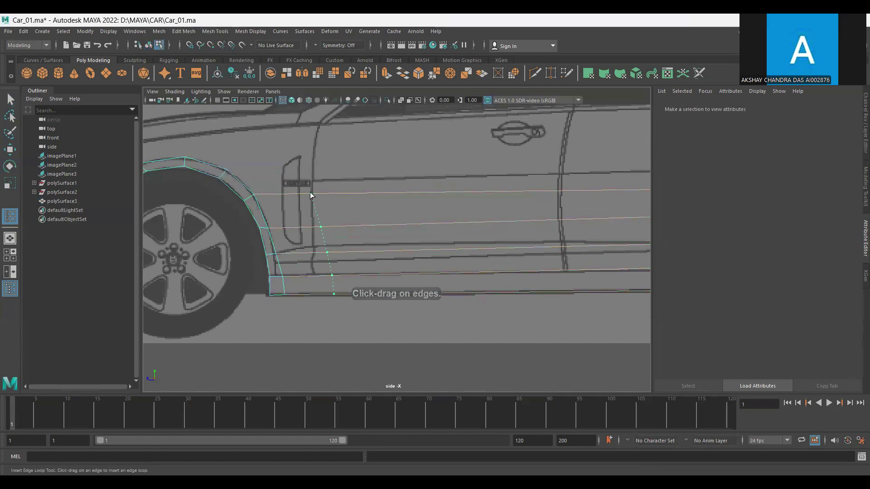
key(e)
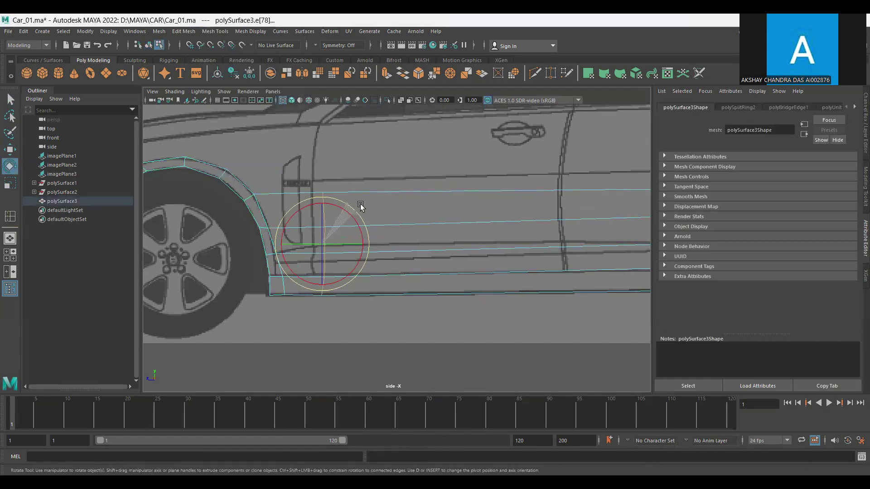
key(w)
click(309, 253)
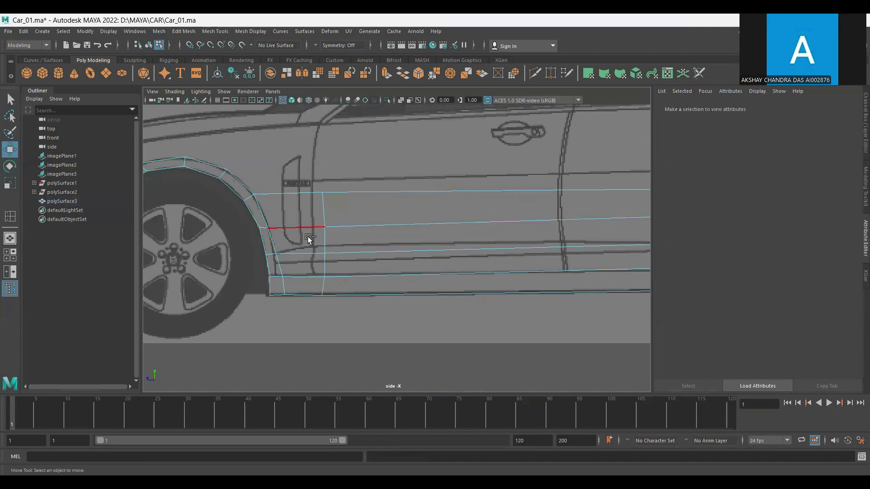
key(ctrl+z)
key(ctrl+z)
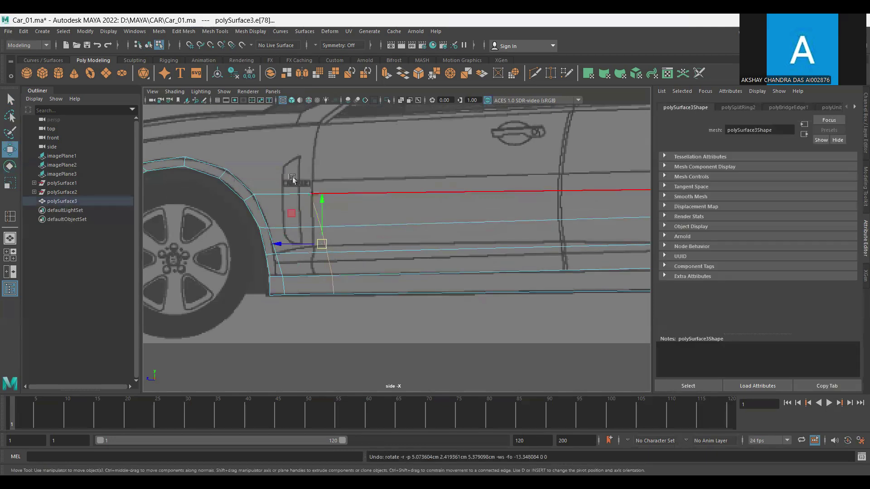
Align the new loop's three lower vertices with the vertical reference line.
key(F9)
click(319, 244)
scroll(308, 244, up, 3)
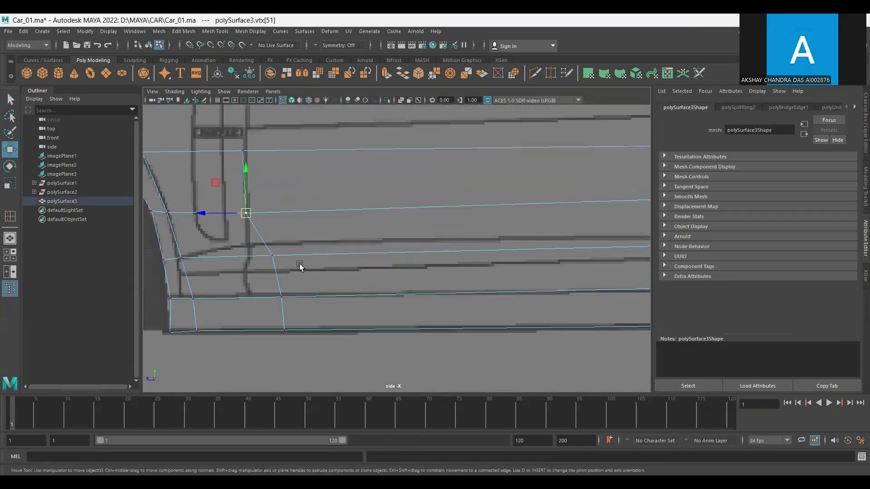
drag(275, 258, 248, 253)
drag(281, 297, 250, 298)
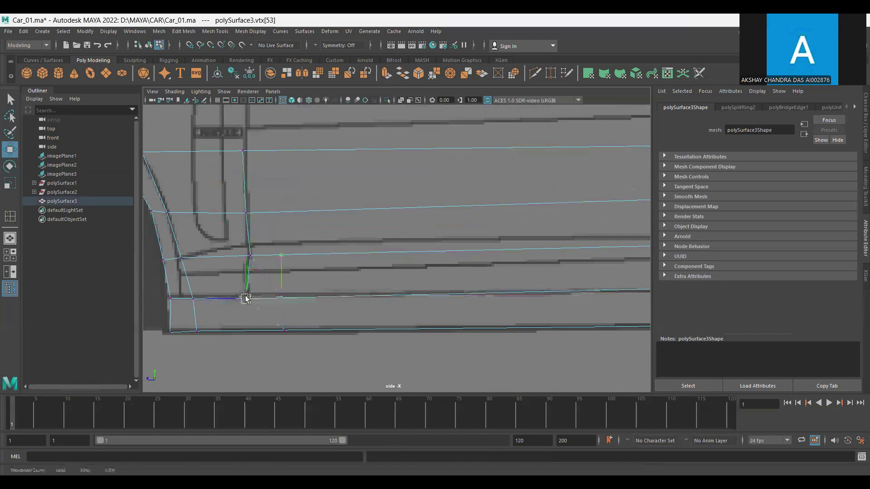
drag(284, 330, 252, 331)
scroll(252, 331, down, 3)
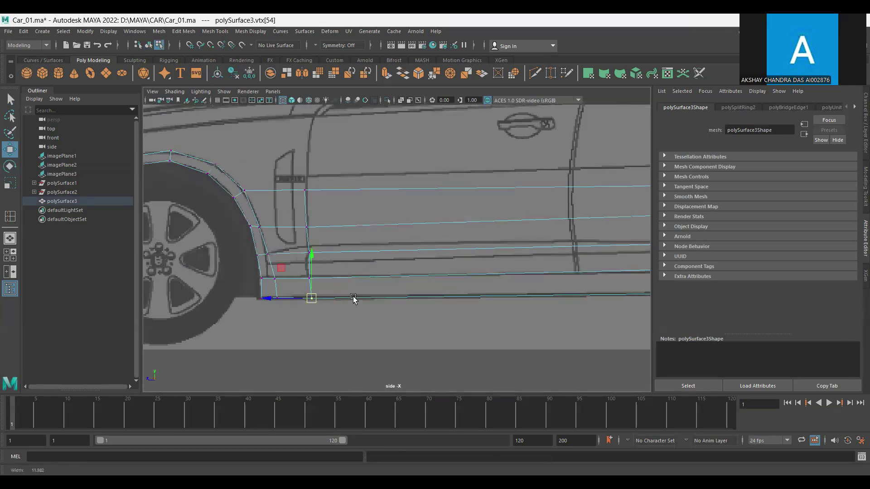
scroll(359, 284, down, 2)
scroll(359, 285, up, 2)
alt+middle_drag(350, 272, 311, 272)
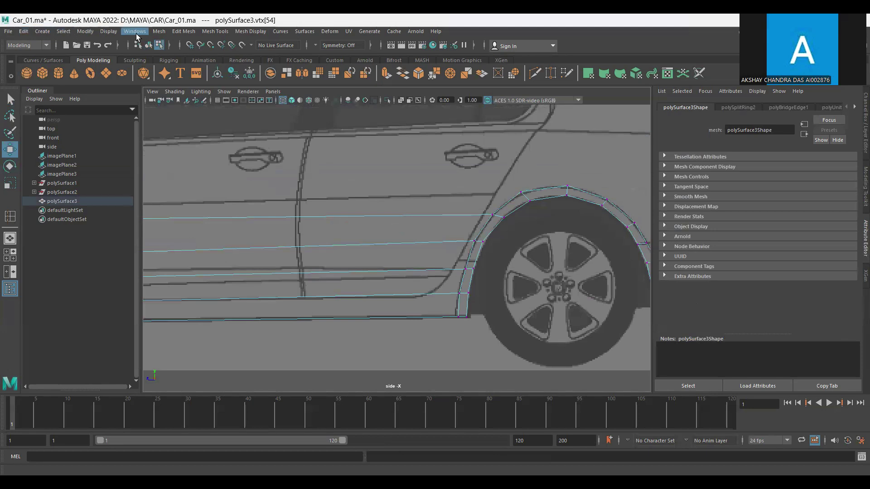
Multi-Cut a new edge down the rear door seam through the lower panel rows.
click(209, 33)
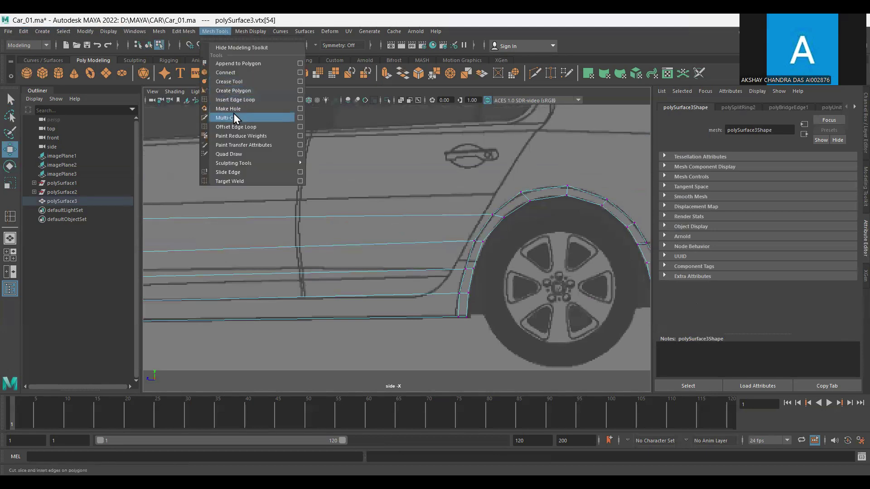
click(233, 118)
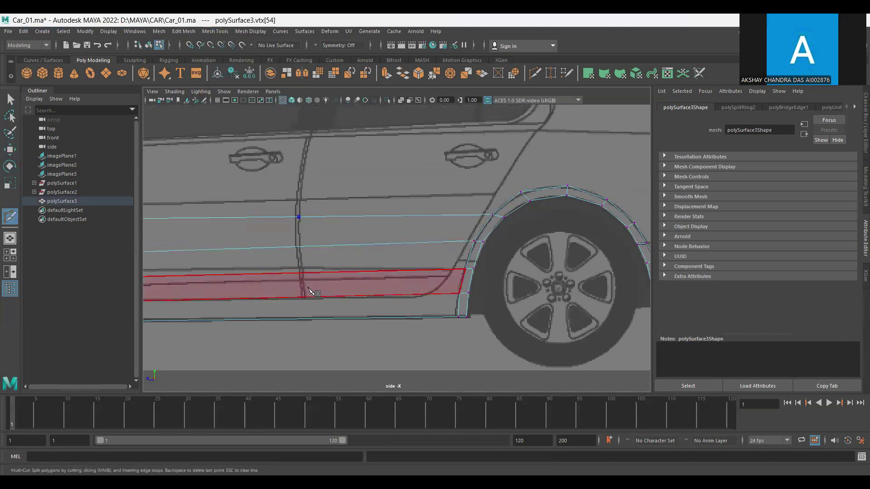
click(300, 272)
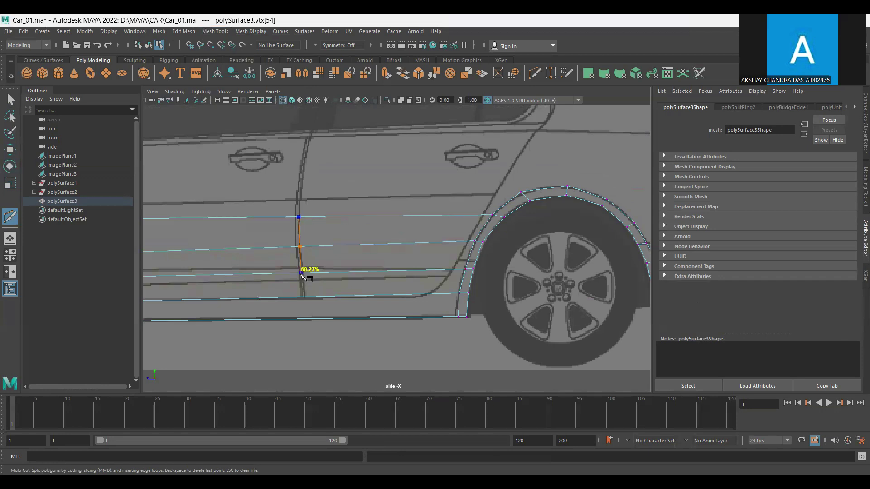
click(306, 298)
scroll(363, 262, up, 4)
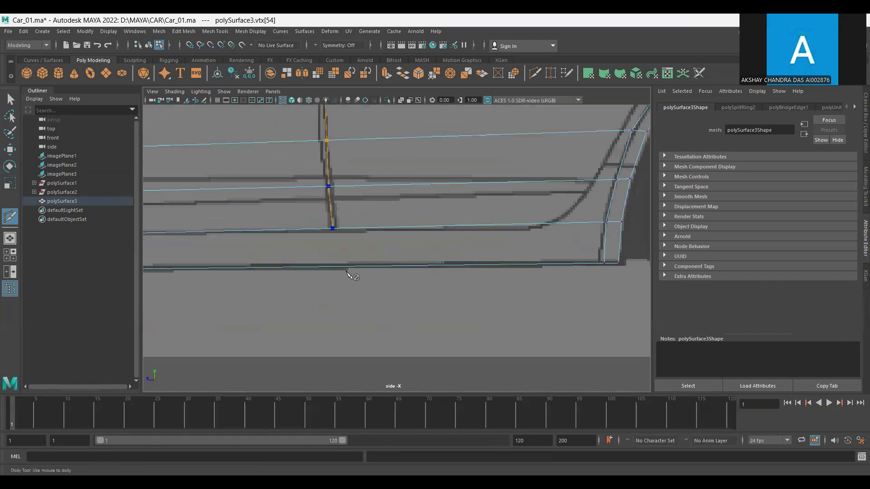
key(Return)
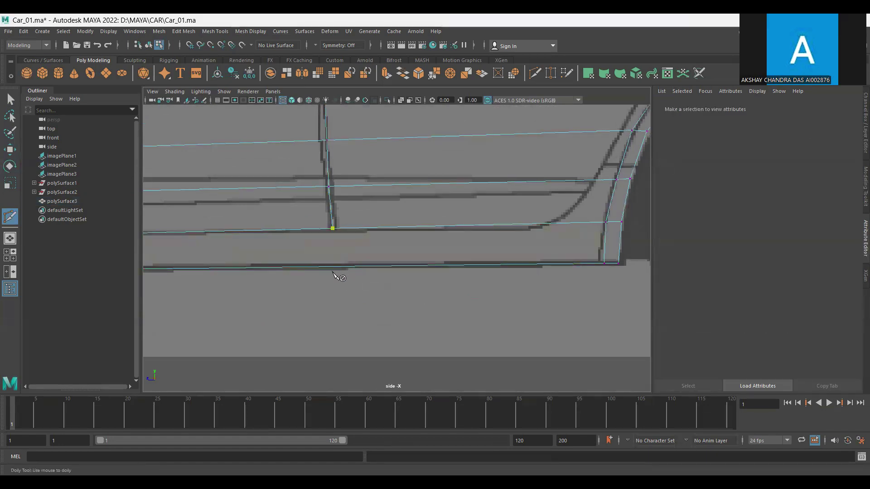
drag(501, 210, 389, 311)
scroll(293, 293, up, 3)
key(w)
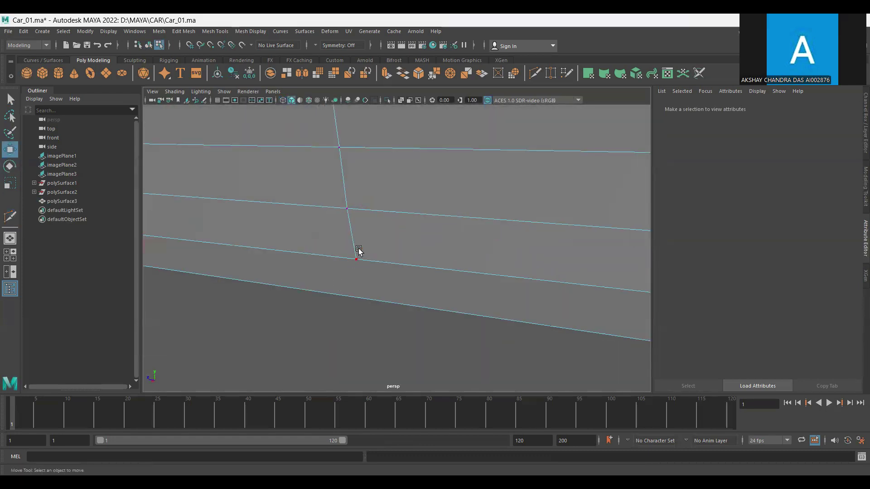
Undo an accidental nudge of the cut's lower vertex and clear the selection.
click(356, 258)
drag(355, 190, 355, 182)
key(ctrl+z)
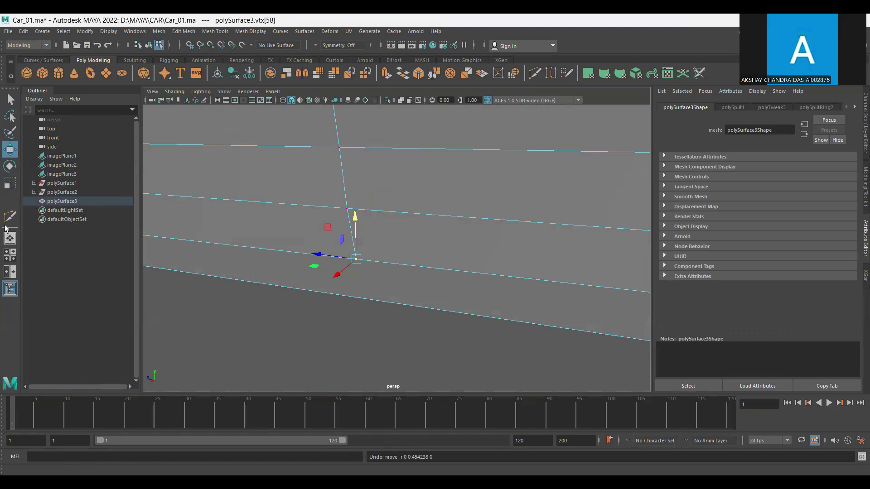
key(y)
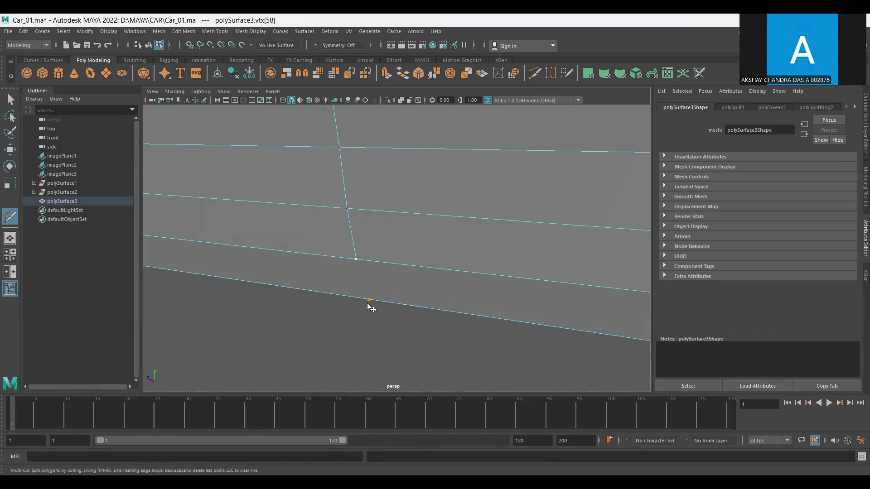
scroll(356, 270, down, 5)
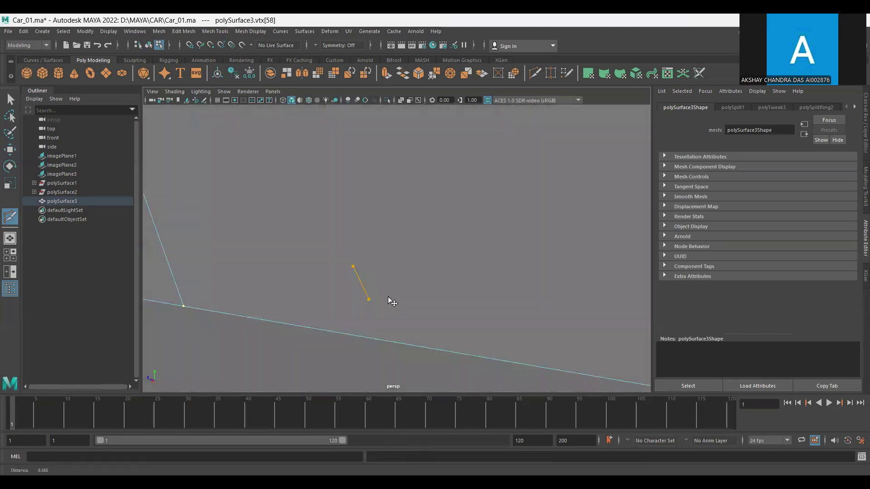
scroll(360, 275, down, 5)
key(w)
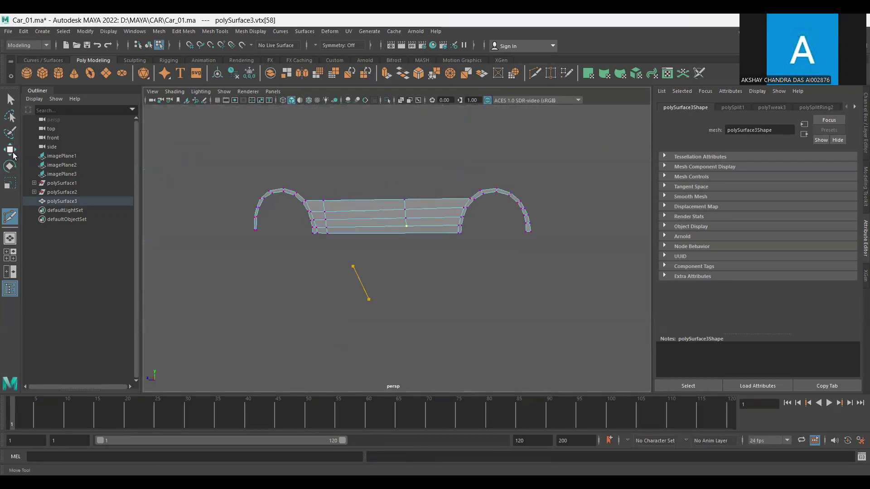
click(371, 292)
scroll(371, 292, up, 3)
scroll(372, 292, up, 3)
Extend the door-seam edge from its lower vertex through the bottom strip to the panel edge.
click(10, 220)
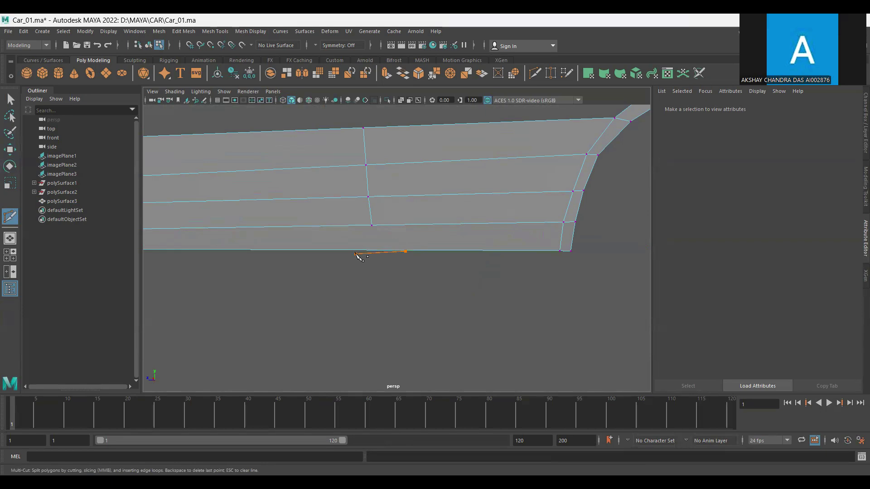
mouse_move(374, 227)
alt+mouse_down()
mouse_move(381, 270)
mouse_move(410, 286)
alt+mouse_up()
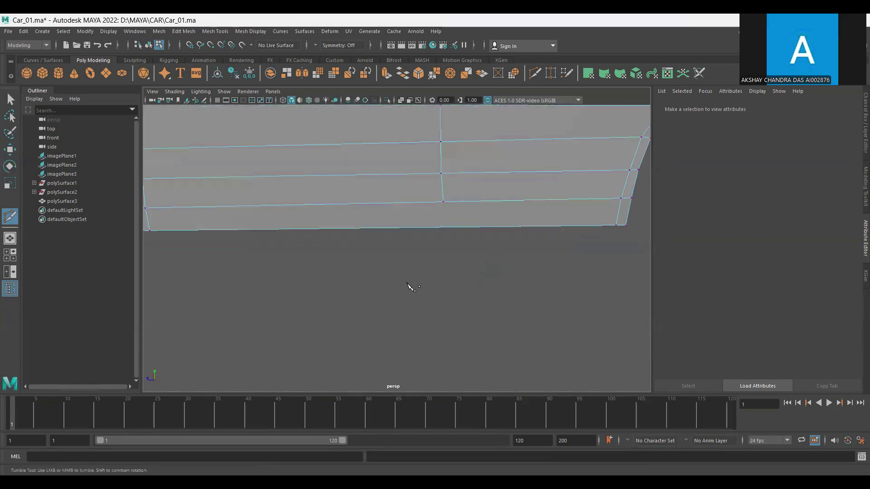
scroll(439, 286, up, 2)
scroll(468, 301, down, 6)
mouse_move(468, 301)
alt+mouse_down()
mouse_move(342, 281)
mouse_move(303, 285)
mouse_move(361, 287)
alt+mouse_up()
mouse_move(361, 287)
alt+right_down()
mouse_move(337, 296)
mouse_move(453, 330)
alt+right_up()
click(341, 258)
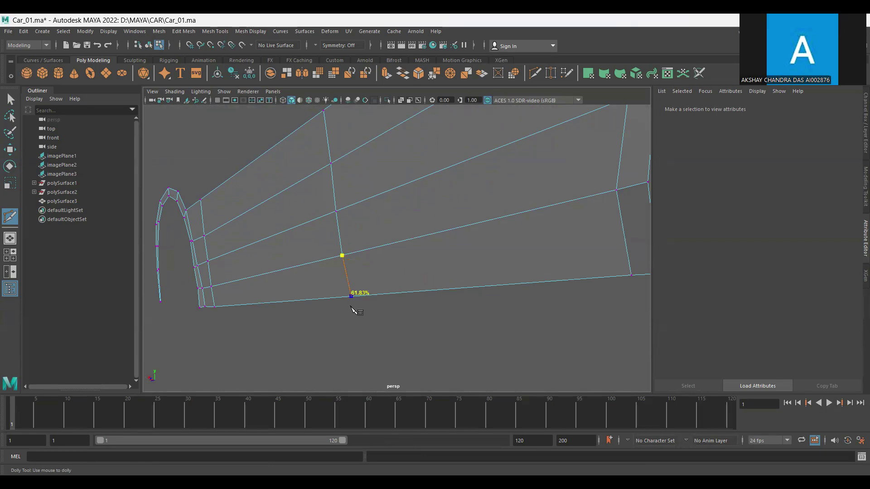
mouse_move(442, 311)
alt+right_down()
mouse_move(322, 306)
mouse_move(359, 301)
alt+right_up()
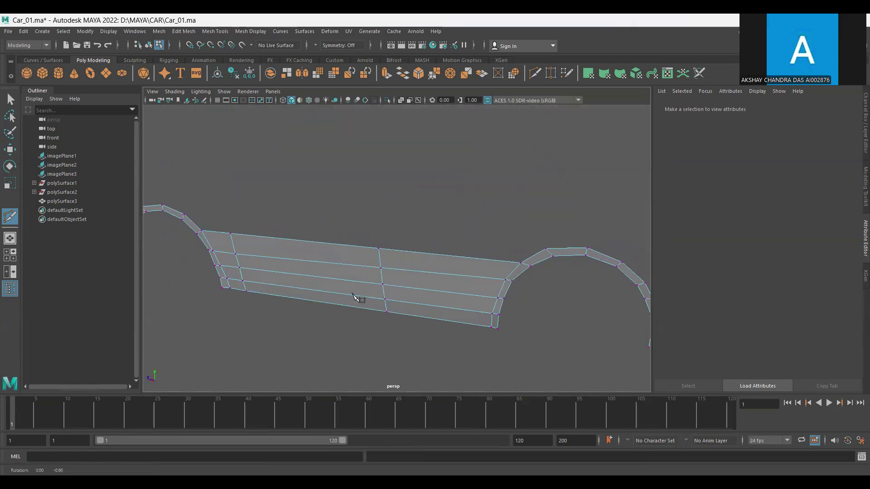
click(10, 149)
alt+drag(421, 273, 371, 313)
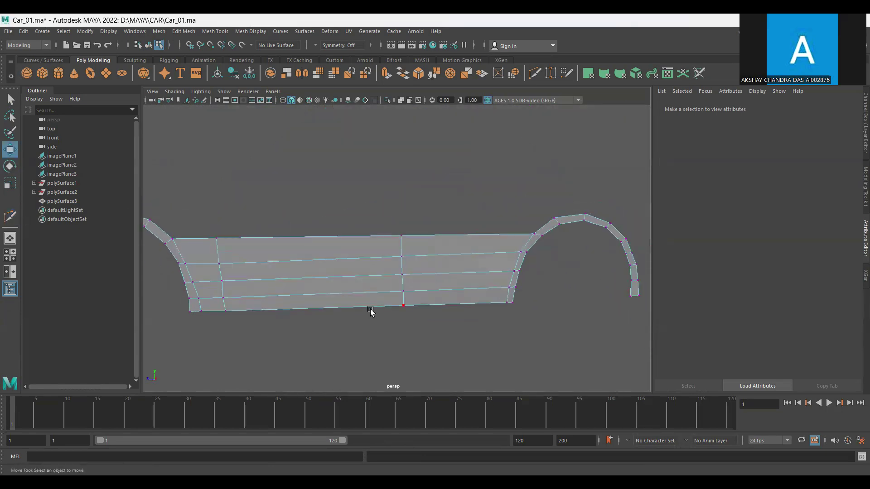
drag(521, 334, 398, 314)
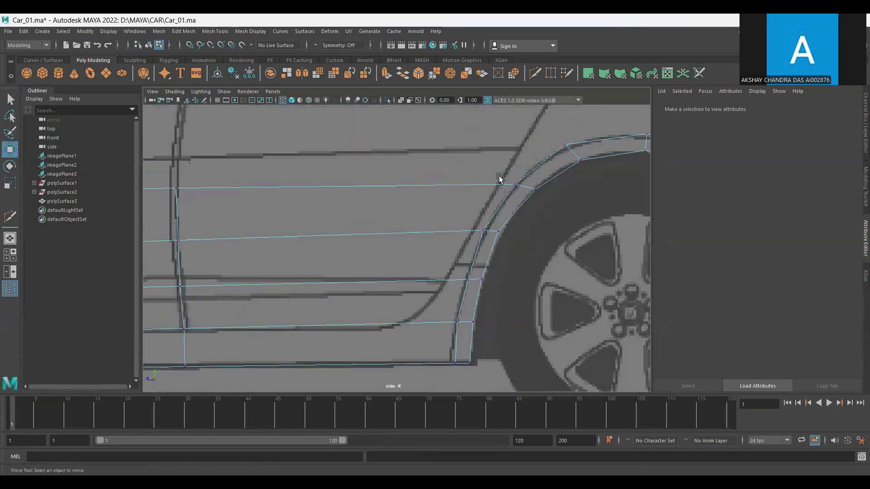
Multi-Cut a curved edge following the fender seam from the top edge to the bottom row.
click(215, 31)
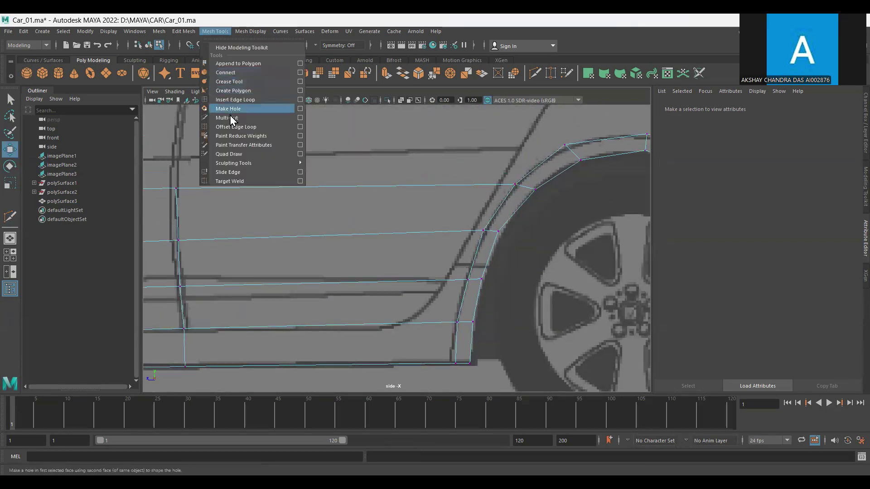
click(230, 119)
click(497, 184)
click(442, 281)
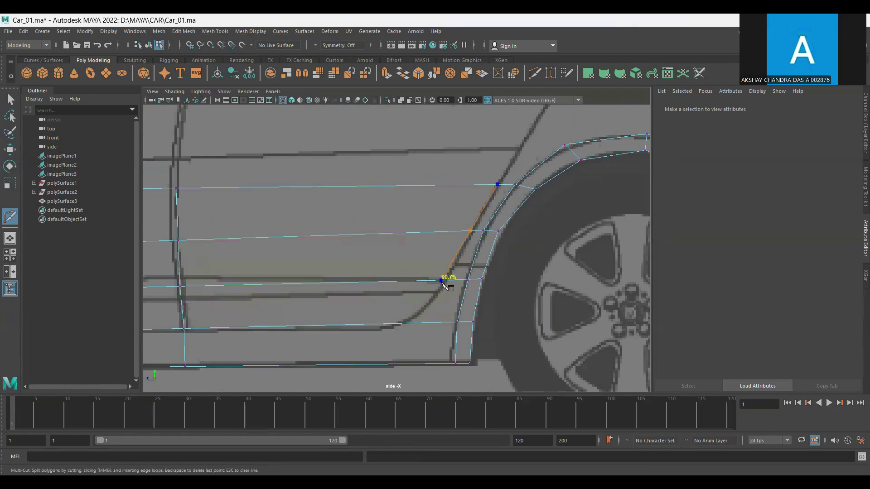
click(407, 322)
key(Return)
mouse_move(453, 293)
alt+mouse_down()
mouse_move(431, 314)
mouse_move(341, 310)
alt+mouse_up()
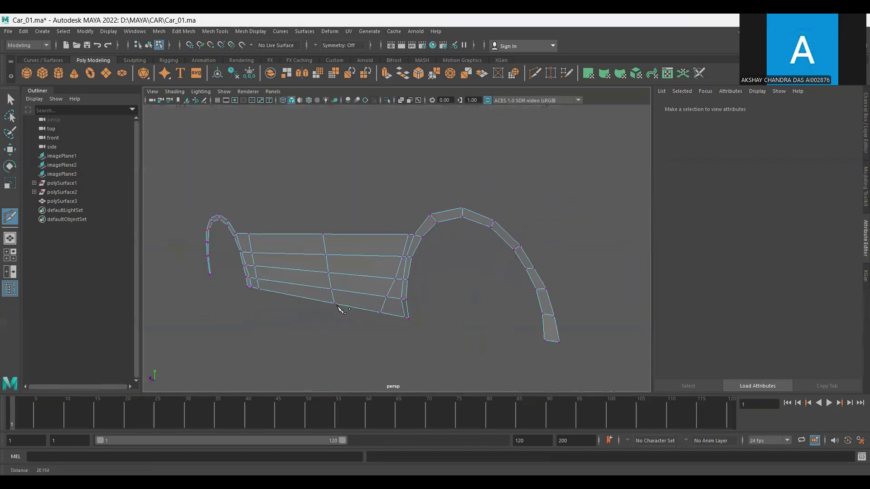
click(10, 149)
mouse_move(241, 235)
alt+mouse_down()
mouse_move(452, 270)
mouse_move(475, 301)
alt+mouse_up()
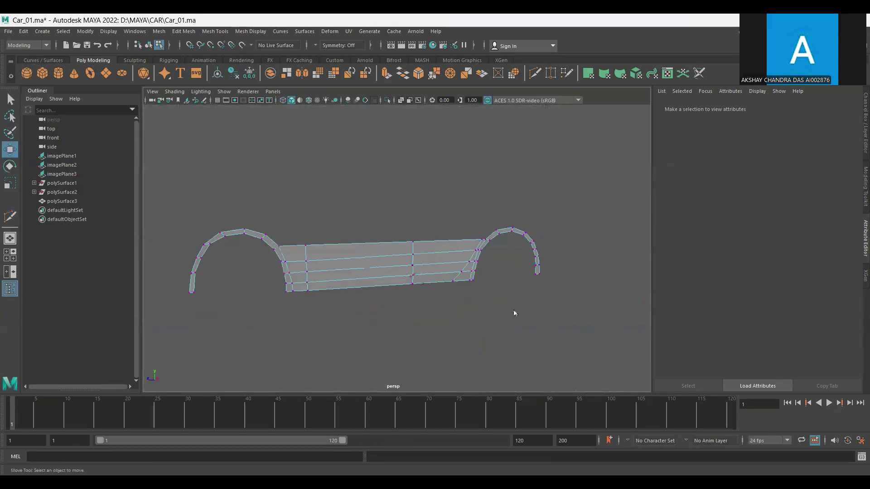
In the front view, push the panel's edge vertices out to the body outline by the headlight.
key(space)
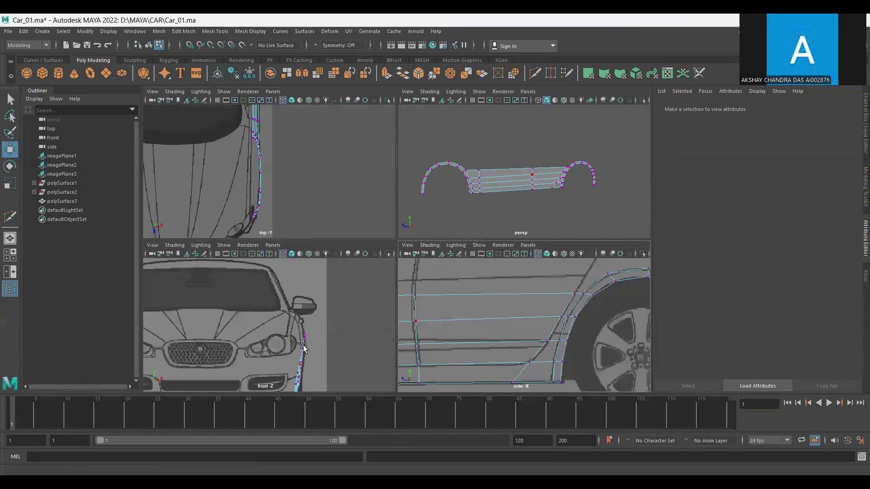
key(space)
mouse_move(340, 263)
alt+right_down()
mouse_move(381, 297)
mouse_move(405, 288)
mouse_move(378, 277)
mouse_move(431, 265)
alt+right_up()
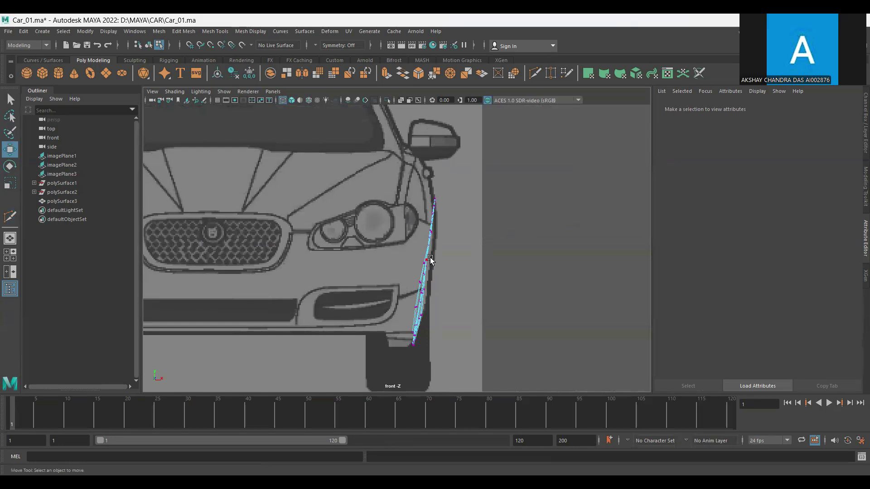
mouse_move(357, 241)
mouse_down()
mouse_move(466, 325)
mouse_move(467, 307)
mouse_up()
alt+right_drag(467, 307, 479, 349)
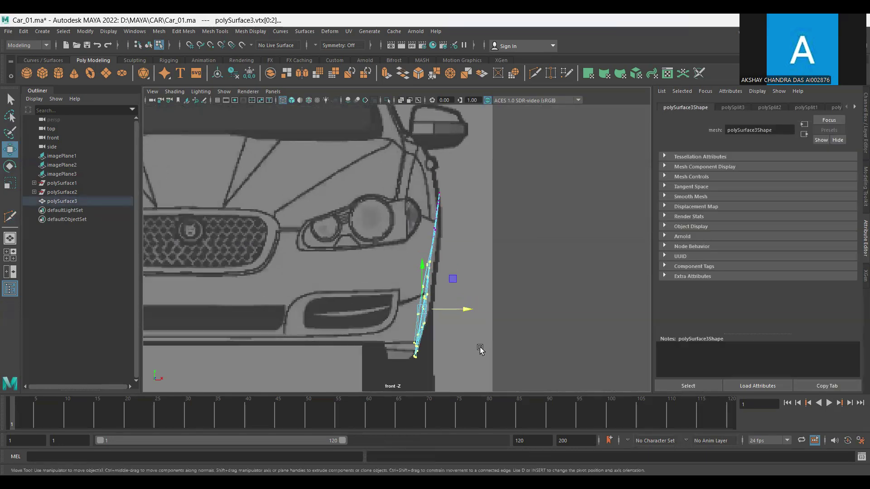
alt+middle_drag(480, 350, 407, 320)
drag(373, 288, 380, 291)
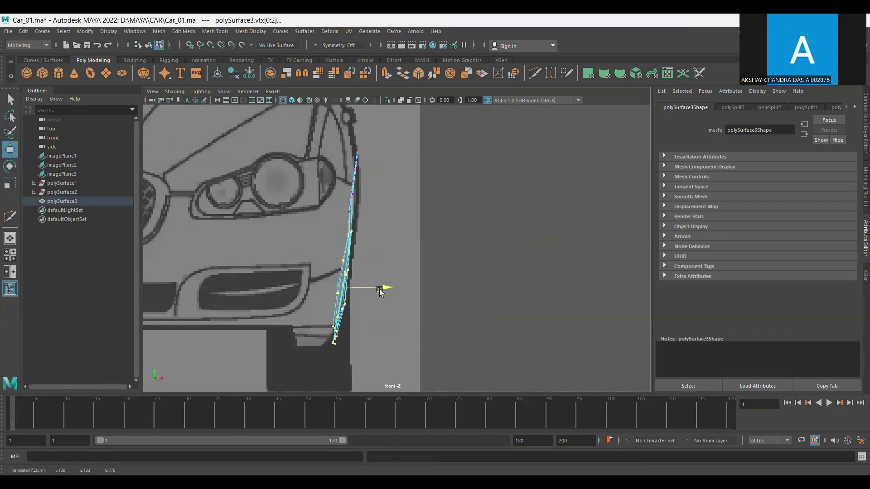
alt+right_drag(383, 230, 404, 256)
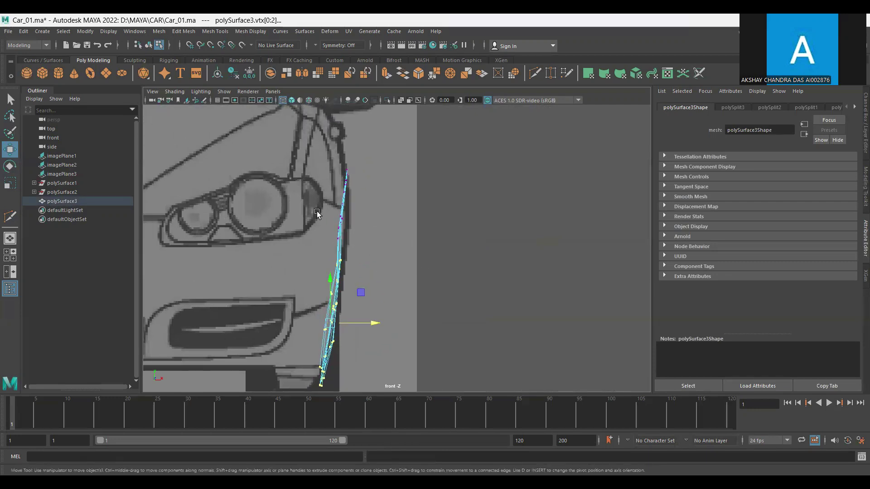
click(342, 221)
drag(380, 223, 380, 222)
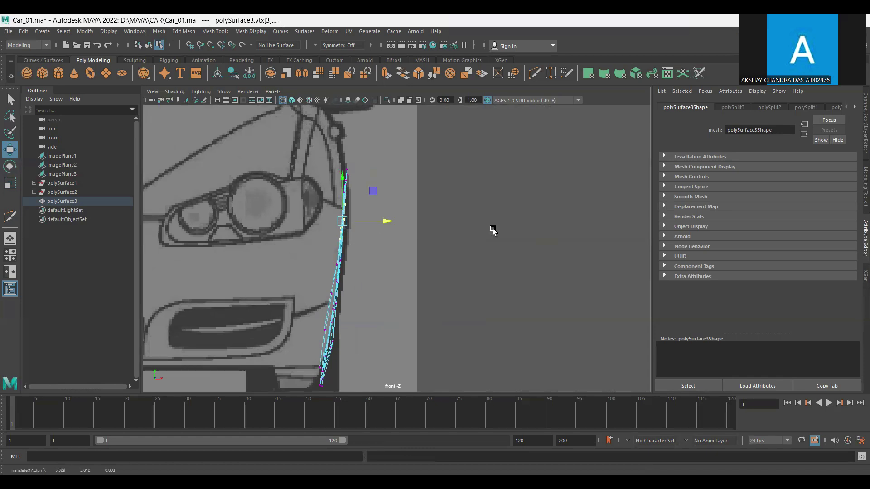
In the top view, shift the panel's side-edge vertices left onto the car's body outline.
drag(493, 230, 300, 228)
drag(247, 195, 272, 311)
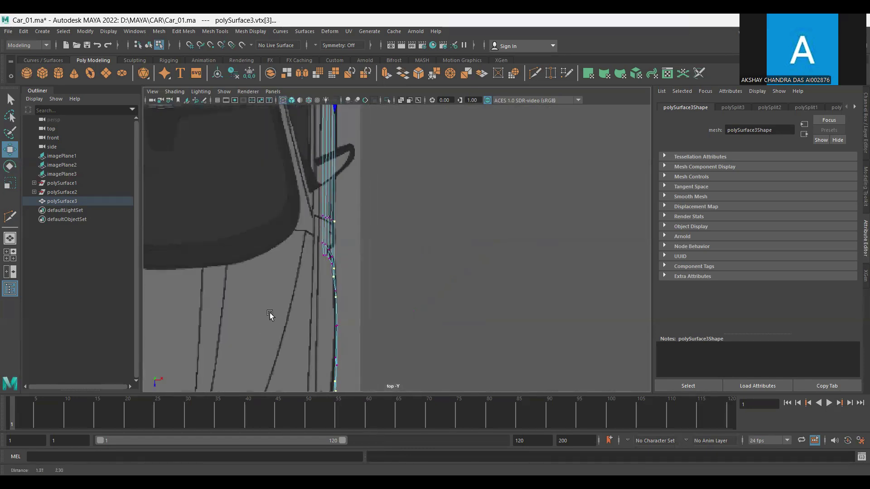
scroll(324, 294, down, 3)
scroll(449, 318, up, 4)
scroll(448, 318, up, 2)
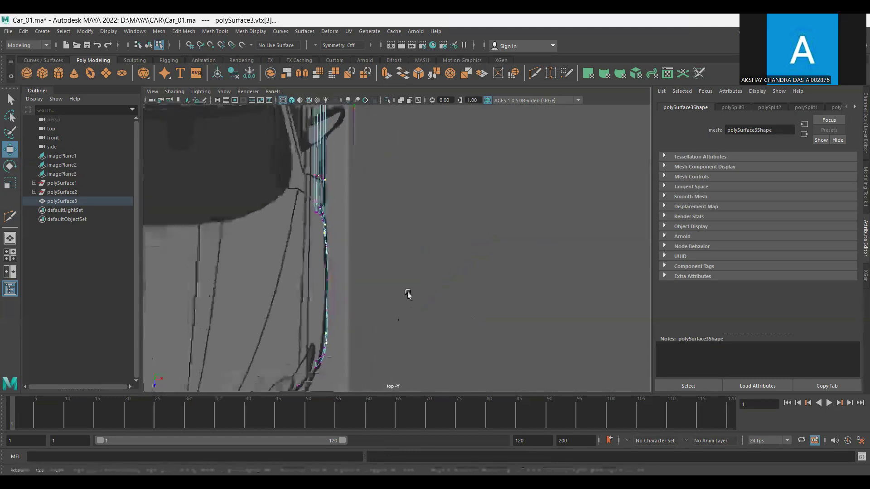
scroll(370, 311, down, 3)
scroll(352, 292, up, 2)
scroll(352, 292, down, 2)
scroll(308, 281, up, 1)
scroll(281, 255, down, 1)
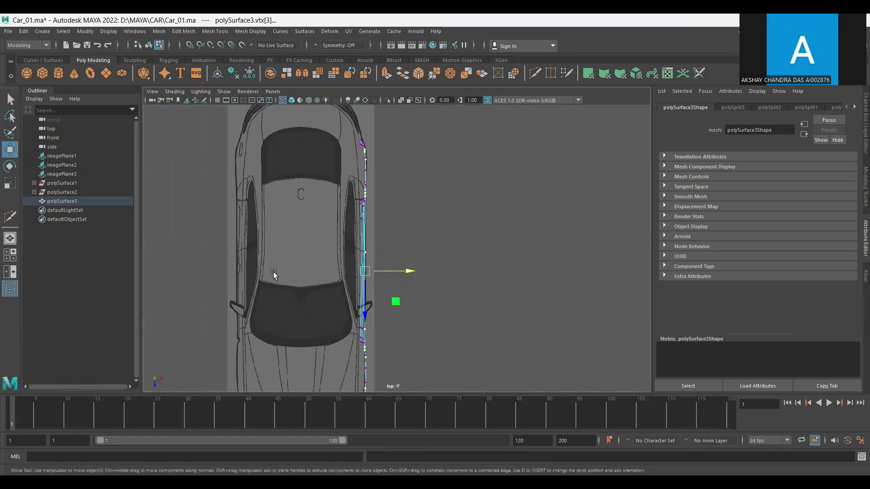
scroll(273, 224, down, 1)
scroll(382, 217, up, 3)
scroll(487, 293, up, 2)
drag(302, 171, 323, 183)
mouse_move(348, 176)
alt+middle_down()
mouse_move(393, 270)
mouse_move(408, 265)
alt+middle_up()
click(429, 327)
alt+middle_drag(430, 327, 443, 202)
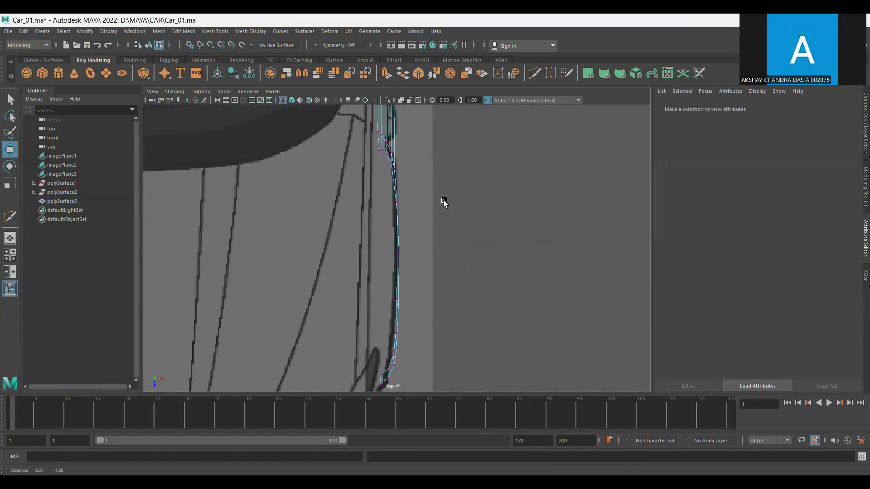
drag(326, 249, 540, 404)
drag(437, 314, 437, 314)
Select the strip's bottom vertices in the top view and return to perspective.
alt+right_drag(436, 347, 565, 353)
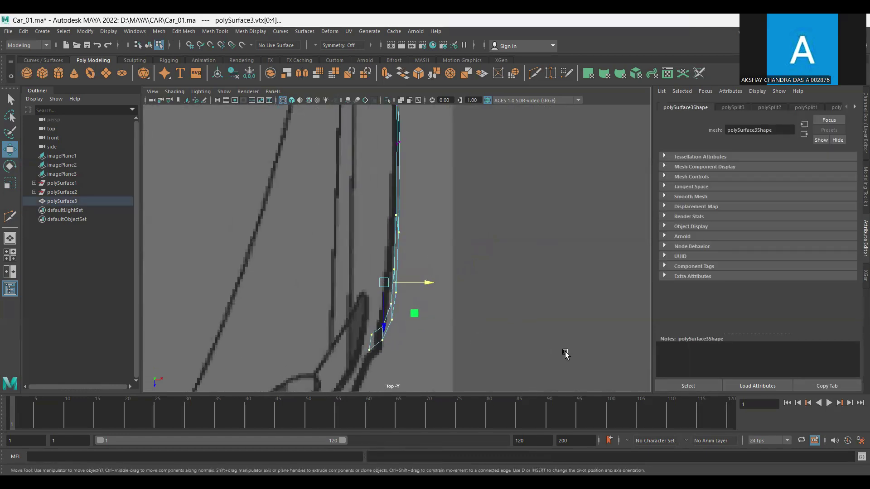
mouse_move(307, 268)
mouse_down()
mouse_move(438, 317)
mouse_move(425, 312)
mouse_up()
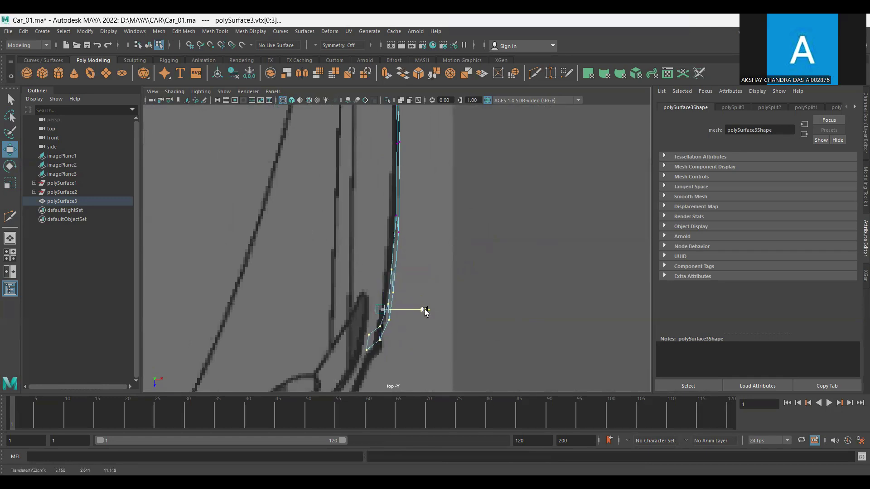
key(space)
key(space)
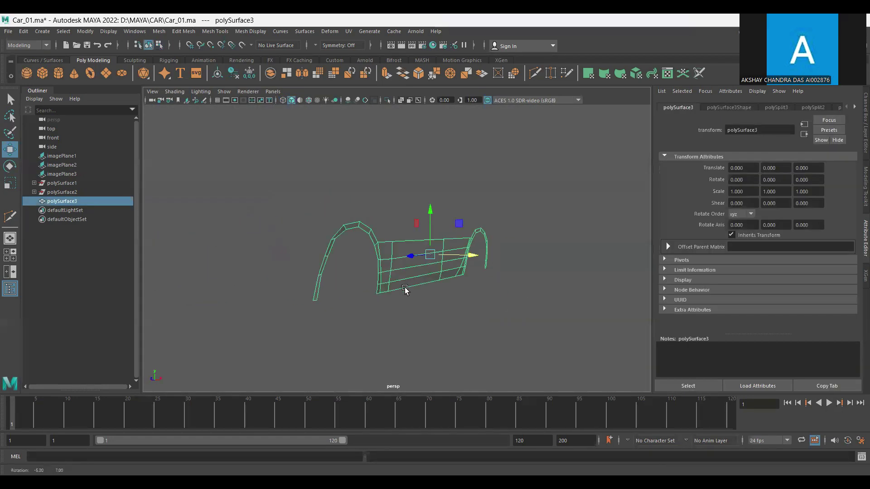
Check the panel with smooth preview, turn smoothing back off, and save Car_01.ma.
mouse_move(405, 290)
alt+mouse_down()
mouse_move(429, 295)
mouse_move(351, 295)
mouse_move(332, 269)
alt+mouse_up()
key(5)
key(3)
click(380, 327)
alt+drag(394, 327, 432, 278)
click(432, 278)
key(1)
key(ctrl+s)
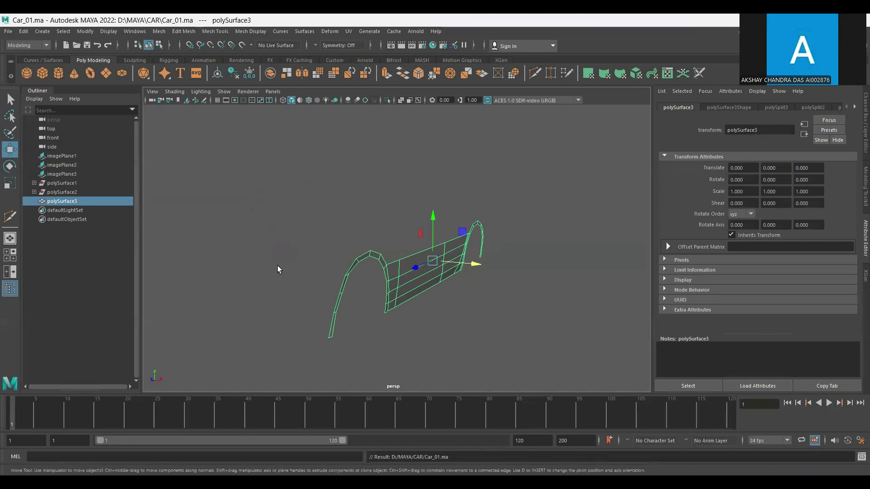
In the side view, zoom onto the rear wheel arch and select its back bottom edge.
alt+drag(363, 300, 425, 305)
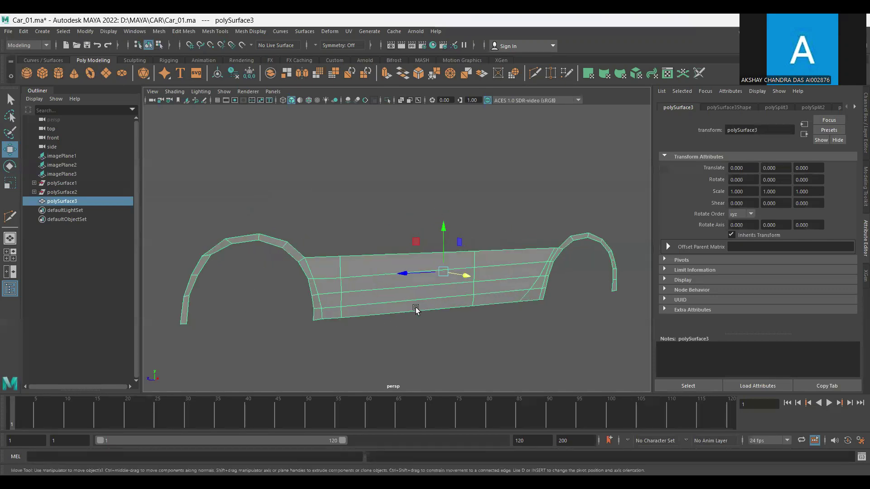
alt+shift+drag(505, 325, 340, 291)
alt+middle_drag(340, 291, 448, 299)
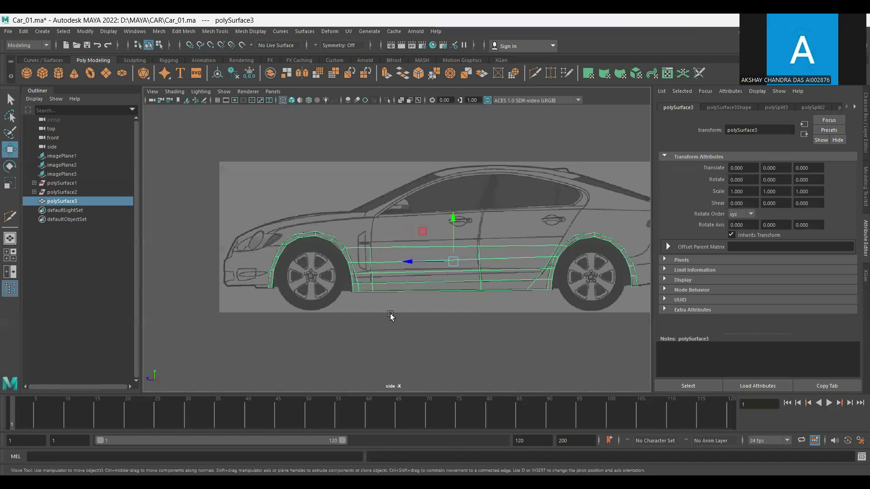
scroll(423, 334, up, 2)
mouse_move(394, 287)
alt+middle_down()
mouse_move(363, 311)
mouse_move(427, 282)
mouse_move(272, 290)
alt+middle_up()
scroll(452, 272, up, 2)
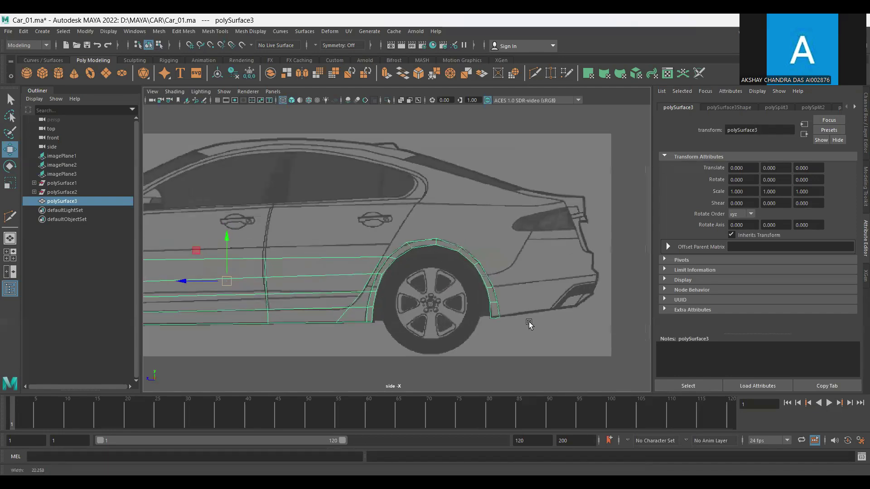
scroll(498, 259, up, 2)
scroll(526, 252, up, 1)
scroll(453, 256, up, 1)
scroll(381, 259, up, 1)
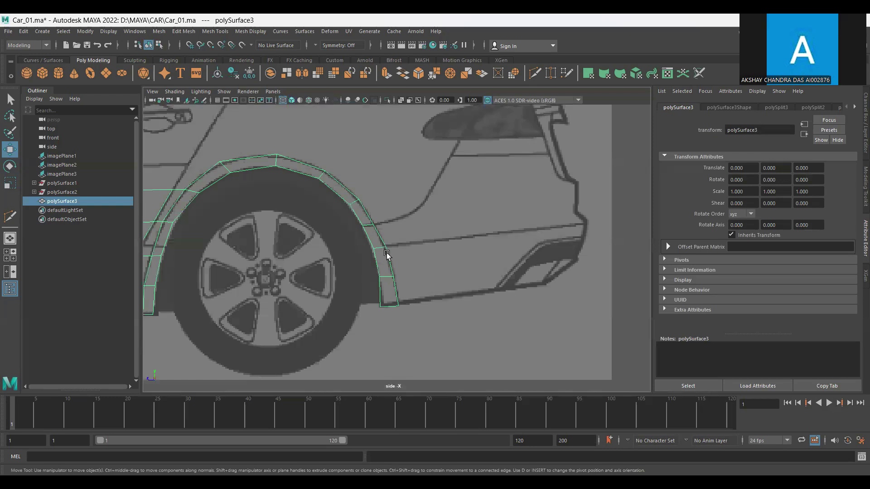
click(387, 257)
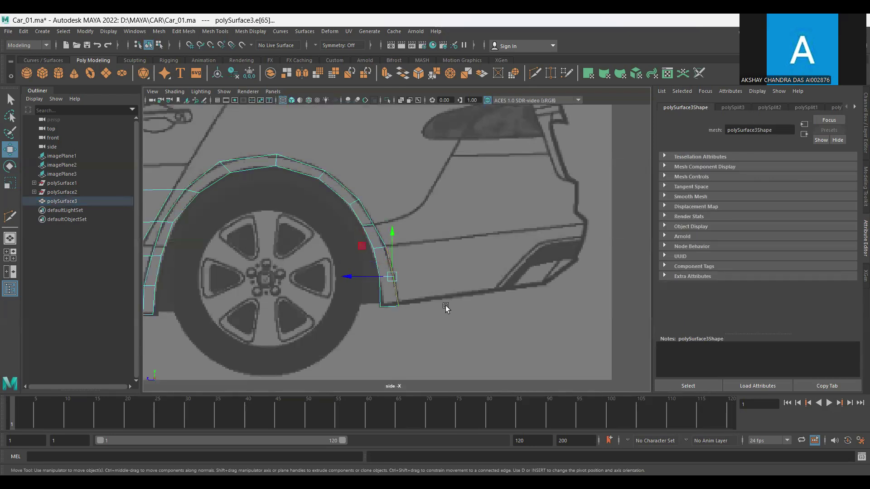
Extrude the rear arch's bottom edge back under the bumper and scale its depth to about half.
scroll(445, 306, up, 2)
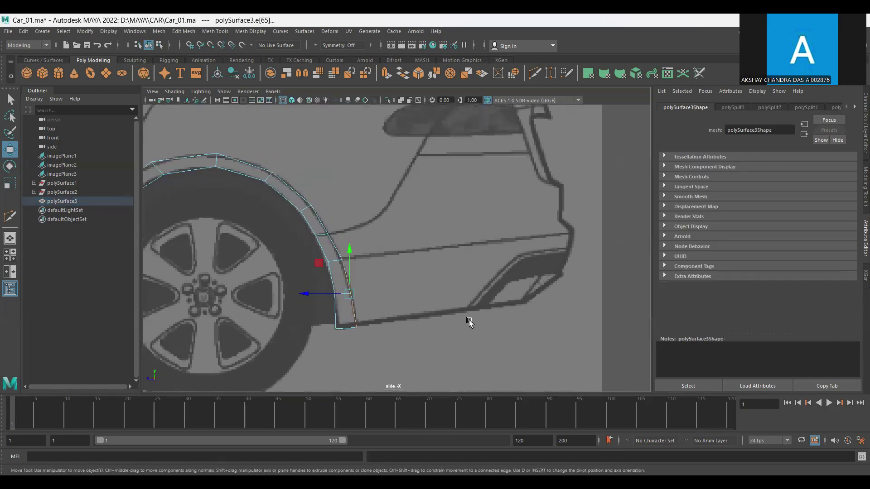
click(182, 31)
click(195, 116)
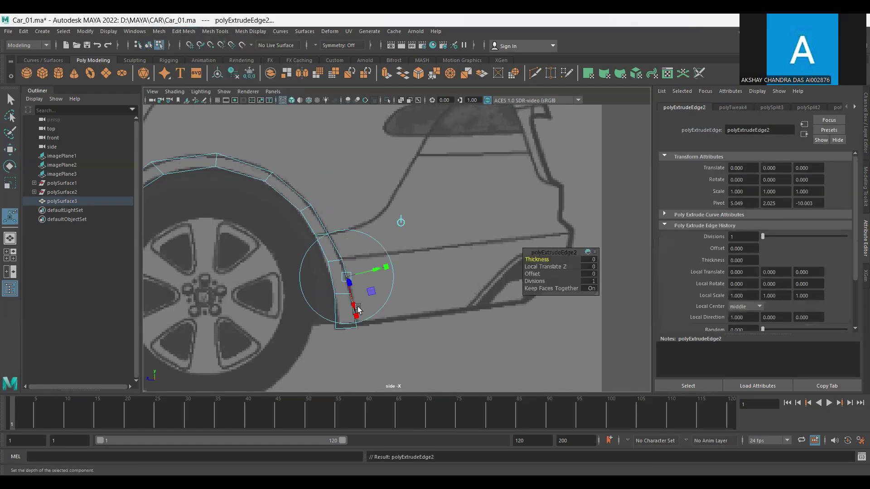
key(w)
drag(358, 309, 489, 317)
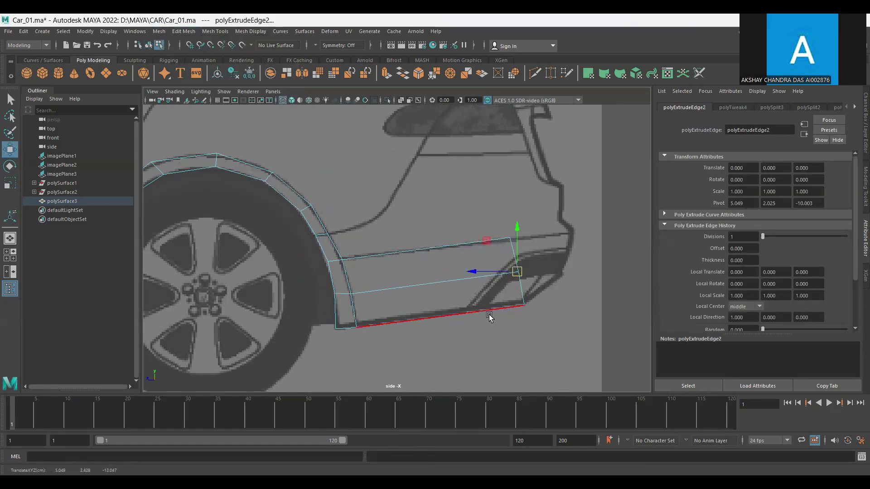
scroll(489, 317, up, 2)
scroll(509, 302, up, 1)
key(r)
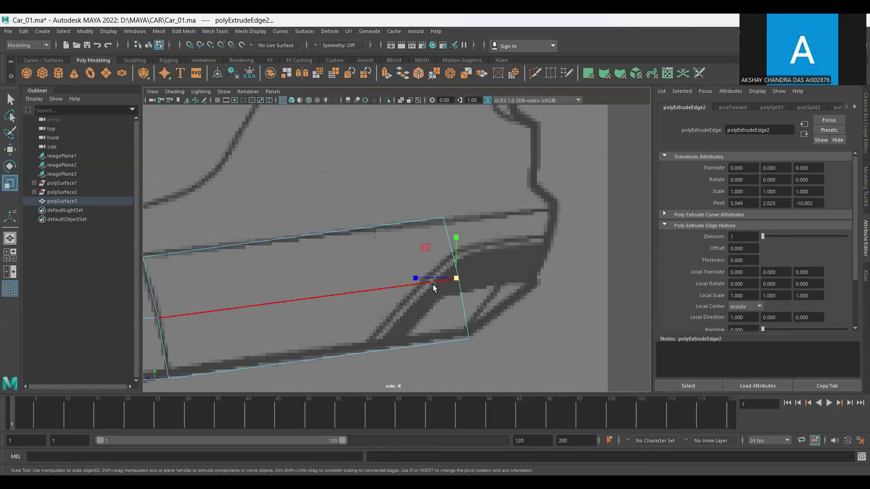
drag(413, 277, 431, 278)
key(w)
scroll(480, 285, down, 3)
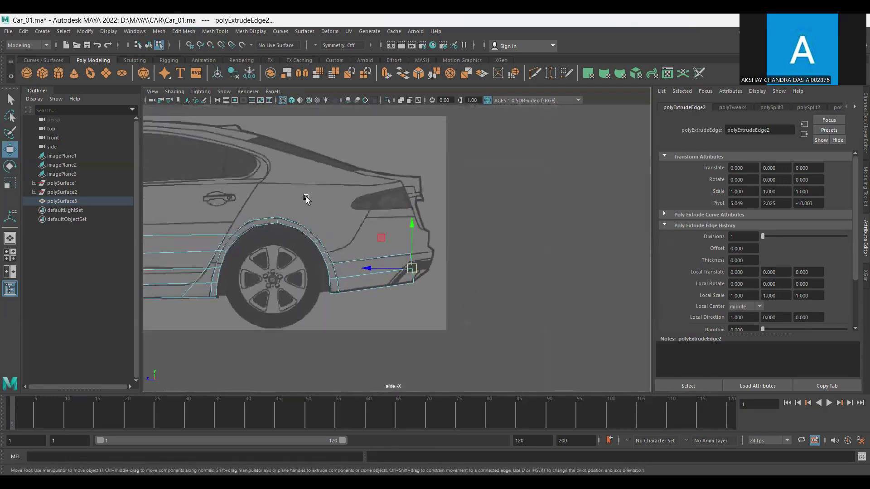
In the top view, move the new edge onto the car's body outline.
drag(260, 163, 263, 136)
scroll(355, 245, up, 3)
scroll(355, 245, up, 2)
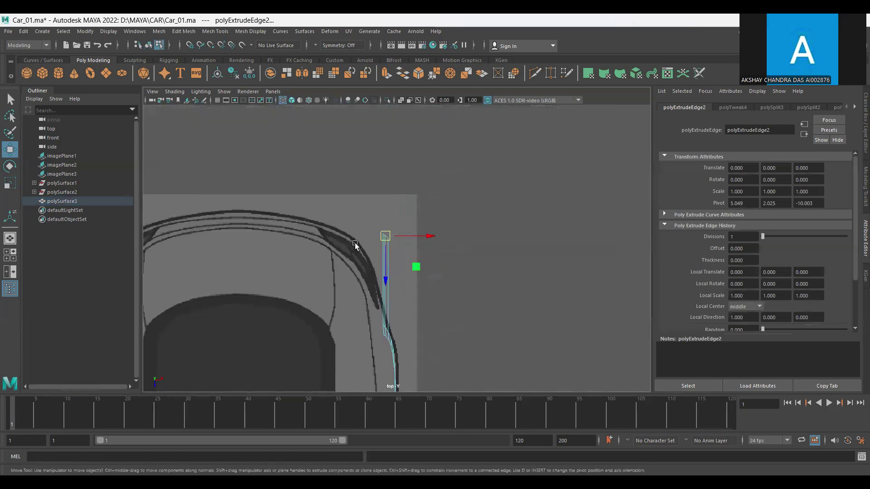
drag(384, 236, 352, 239)
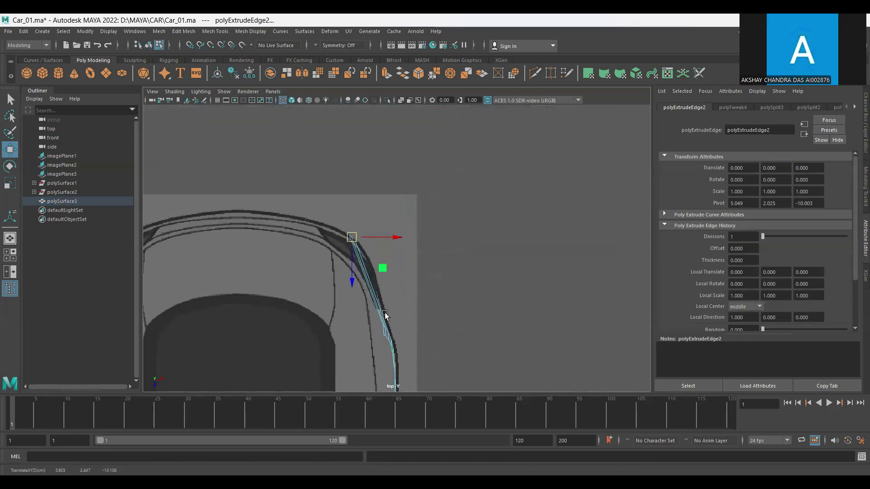
scroll(385, 314, up, 2)
alt+middle_drag(385, 315, 466, 275)
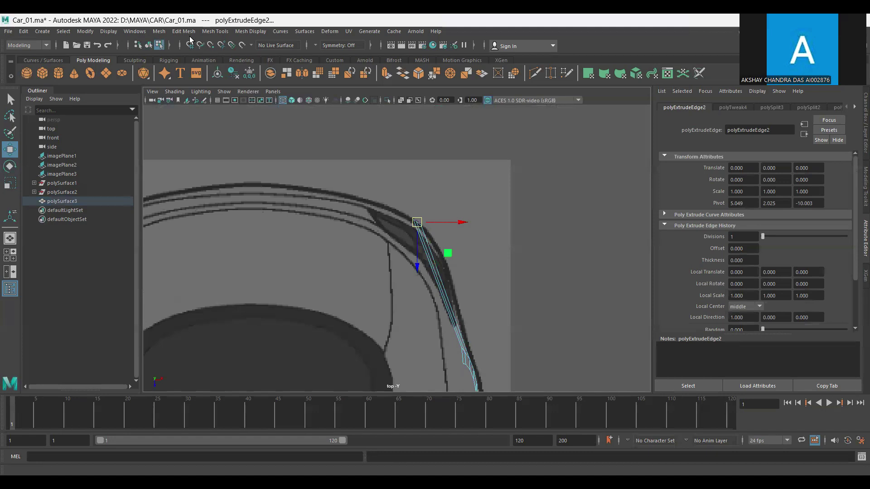
click(184, 32)
Extrude the panel's end edge again and pull it across toward the car's centre.
click(192, 117)
scroll(460, 272, down, 2)
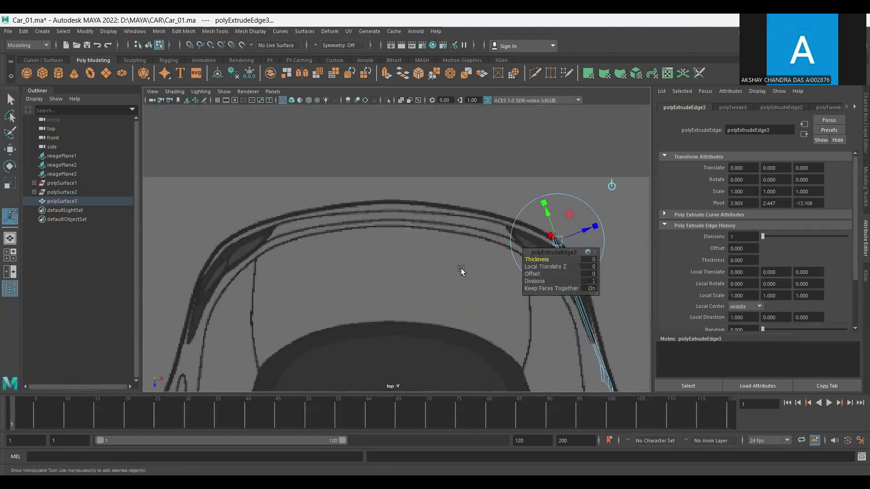
key(w)
drag(597, 241, 437, 240)
drag(391, 277, 389, 241)
scroll(388, 240, down, 1)
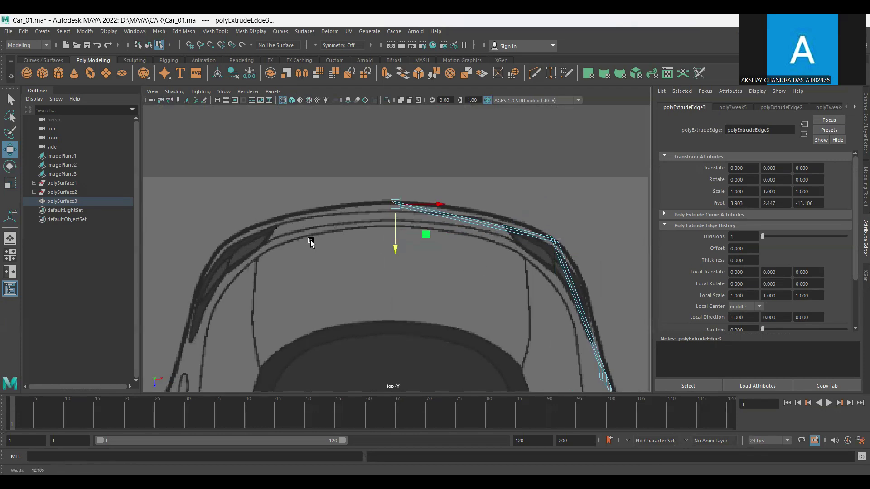
scroll(380, 238, down, 2)
scroll(385, 254, up, 2)
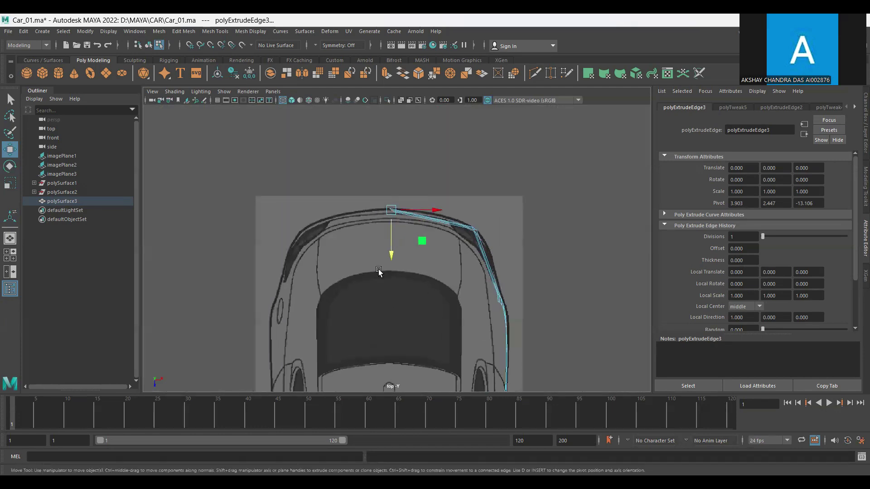
scroll(407, 258, up, 2)
scroll(471, 274, up, 2)
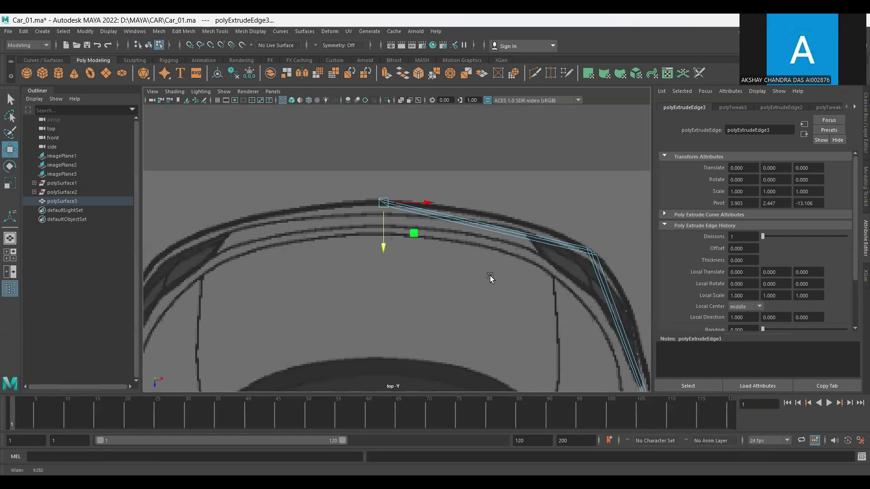
Scale the new edge flat in X, nudge it onto the centre line, and inspect in perspective.
key(r)
drag(458, 214, 181, 186)
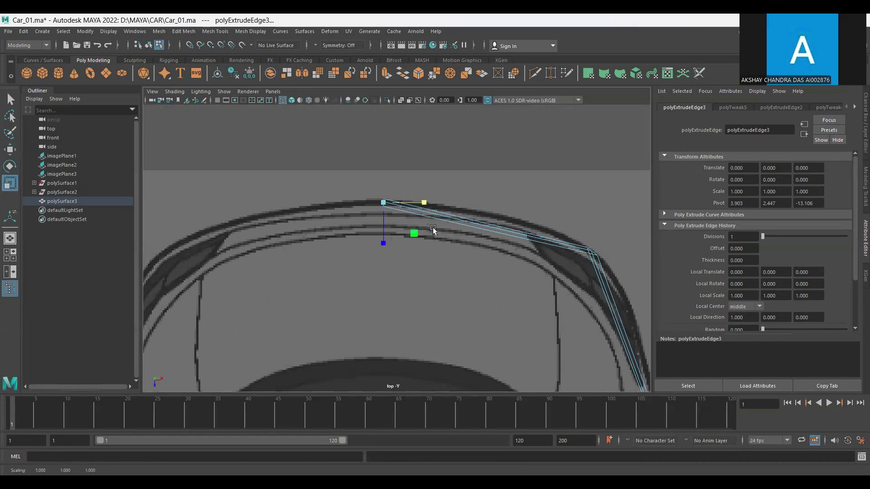
key(w)
drag(423, 204, 417, 205)
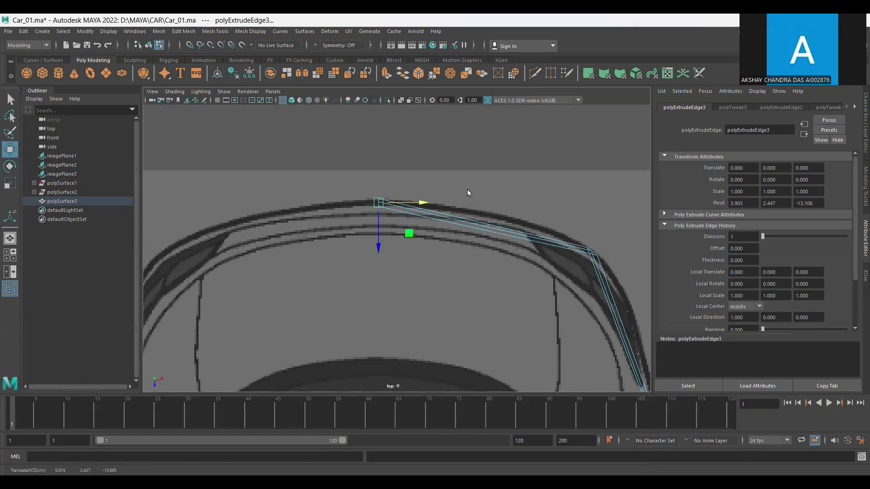
key(space)
key(space)
alt+drag(415, 277, 501, 295)
key(space)
key(space)
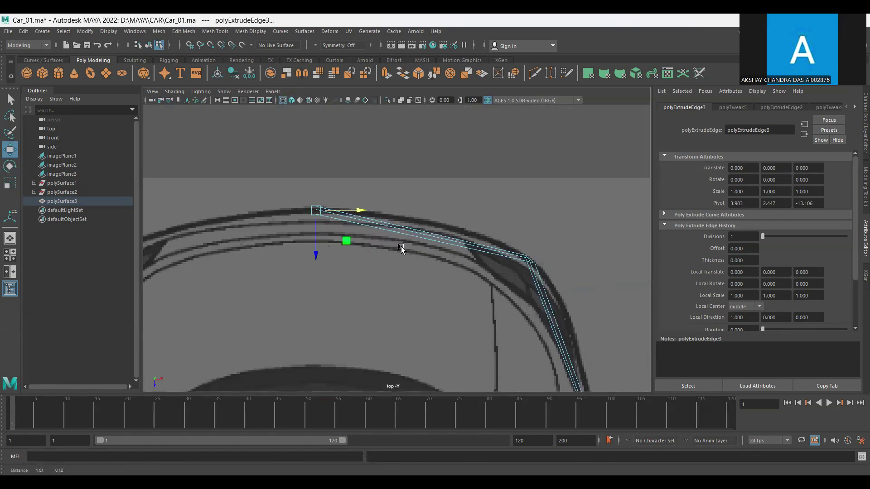
Add an edge loop along the rear strip and pull a corner vertex onto the body outline.
click(214, 31)
click(232, 96)
drag(361, 225, 436, 241)
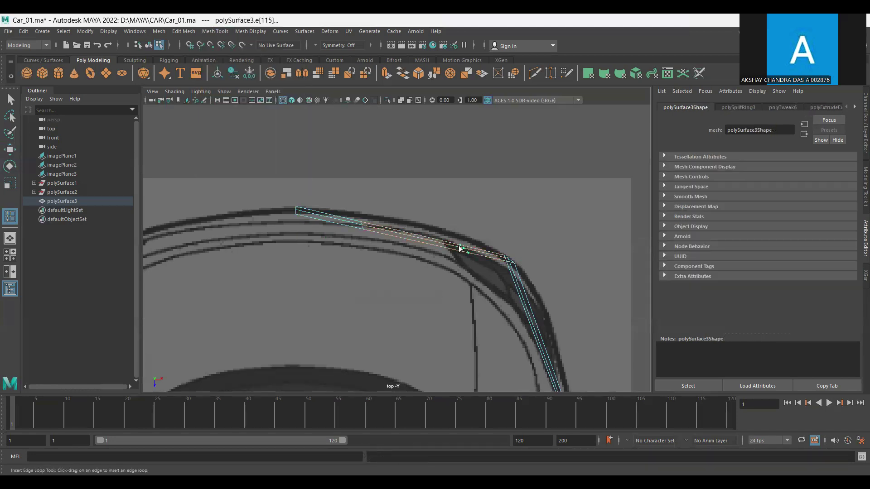
alt+middle_drag(493, 305, 421, 265)
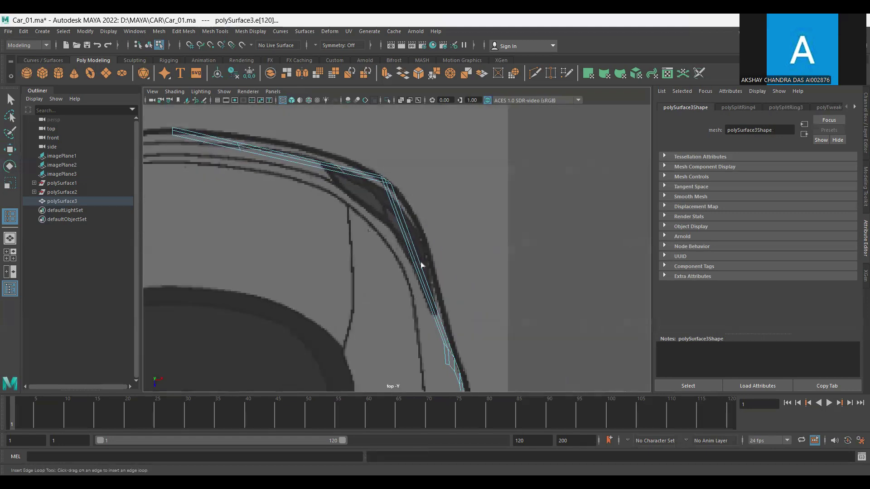
key(w)
click(413, 247)
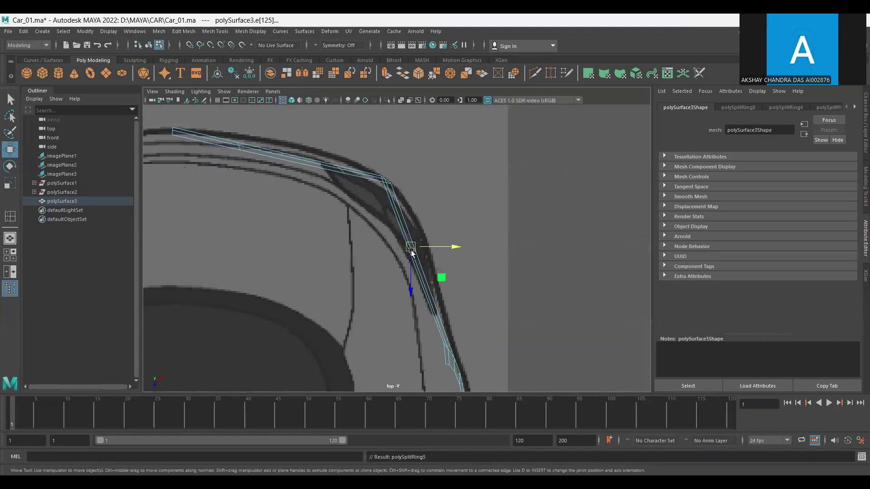
drag(413, 247, 425, 245)
Align the new loop's and side section's vertices with the body outline in the top view.
alt+middle_drag(414, 236, 462, 287)
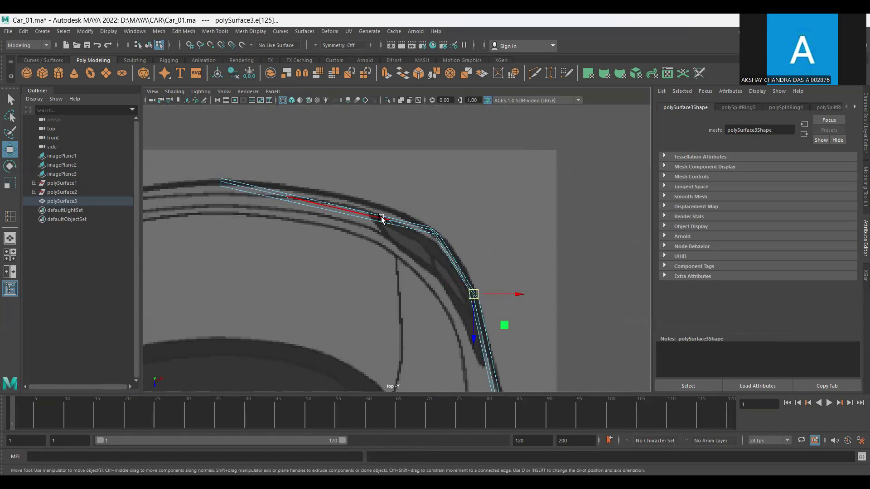
click(388, 221)
drag(389, 221, 389, 214)
click(288, 197)
drag(287, 198, 287, 188)
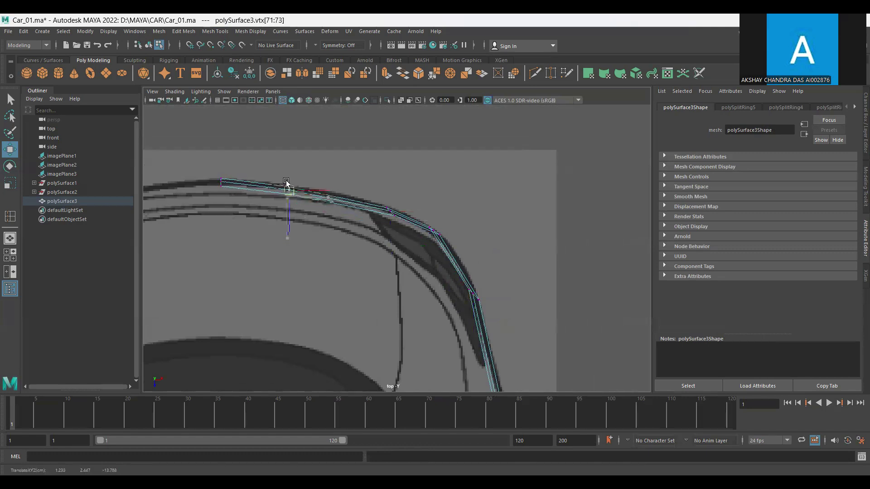
scroll(474, 274, down, 5)
scroll(514, 299, up, 6)
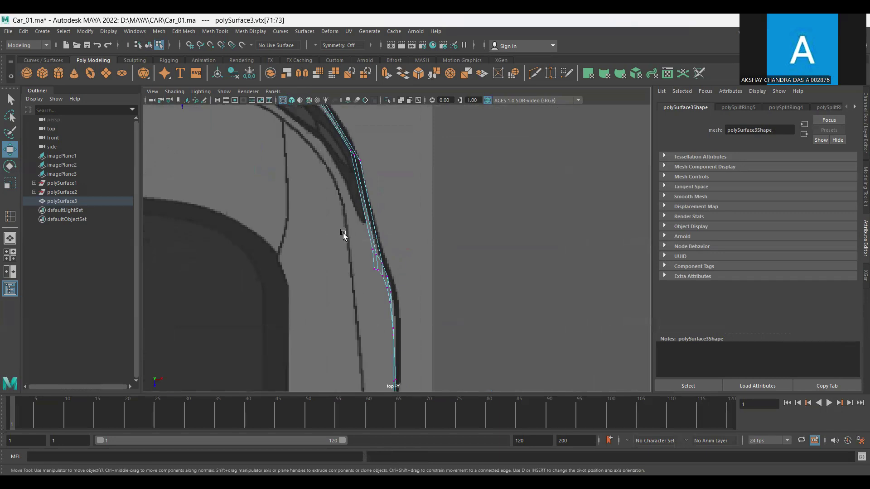
drag(362, 240, 456, 334)
drag(421, 292, 424, 290)
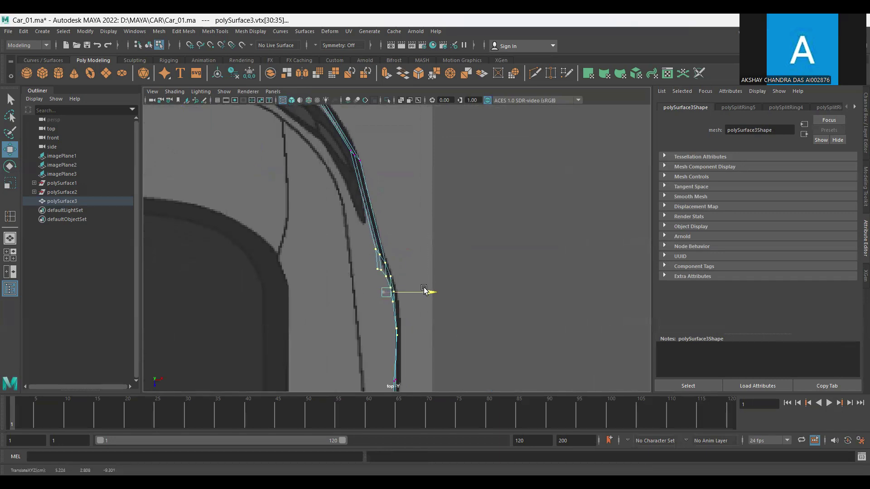
Return to object mode and orbit out to view the whole body strip.
alt+middle_drag(414, 323, 380, 240)
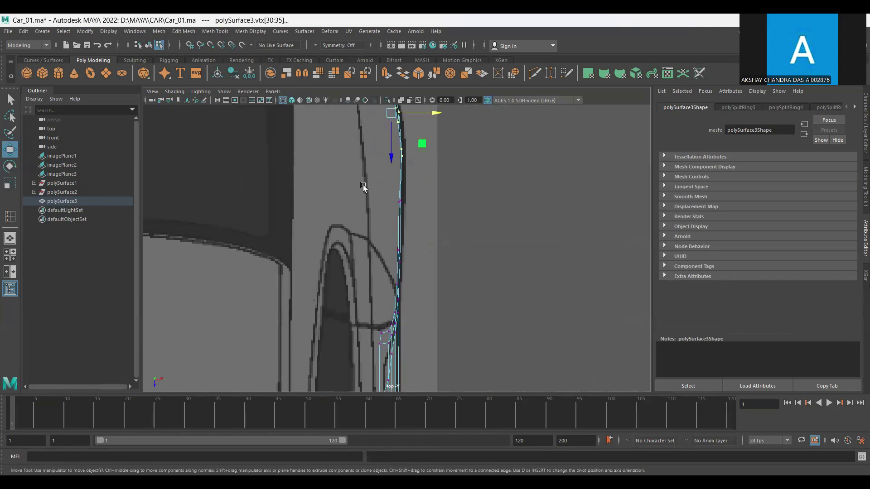
alt+middle_drag(362, 188, 411, 205)
scroll(411, 206, down, 3)
mouse_move(553, 221)
alt+mouse_down()
mouse_move(475, 290)
mouse_move(403, 258)
mouse_move(437, 268)
alt+mouse_up()
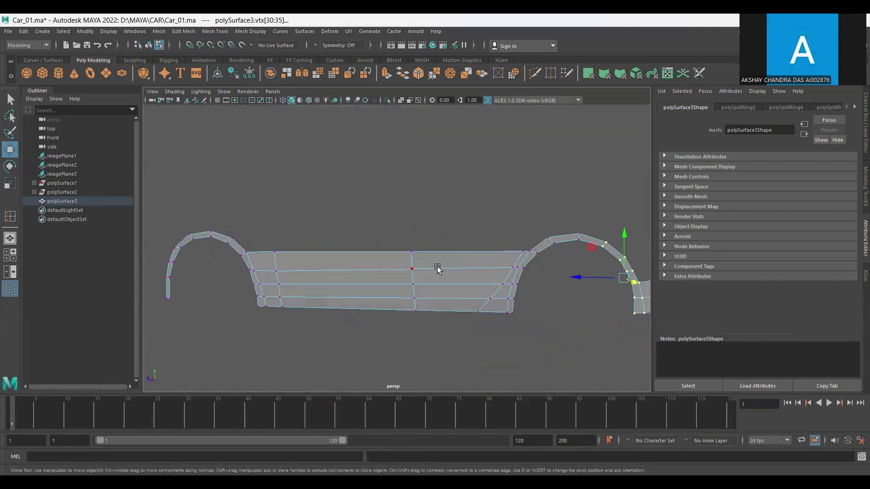
key(F8)
mouse_move(472, 226)
alt+mouse_down()
mouse_move(421, 272)
mouse_move(462, 306)
mouse_move(529, 268)
mouse_move(409, 258)
alt+mouse_up()
click(433, 308)
Reselect the unsmoothed strip, zoom the side view onto the rear arch, and select its upper edge.
click(414, 258)
key(1)
click(86, 48)
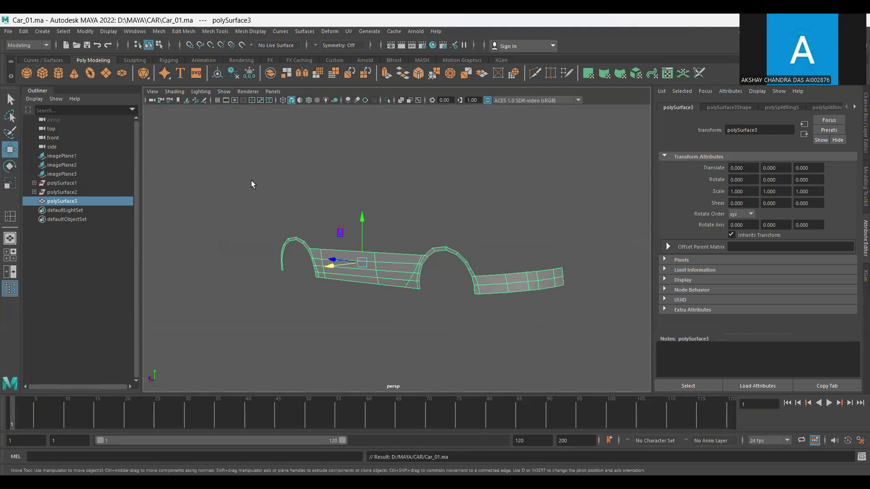
mouse_move(352, 268)
alt+mouse_down()
mouse_move(417, 281)
mouse_move(340, 319)
alt+mouse_up()
key(space)
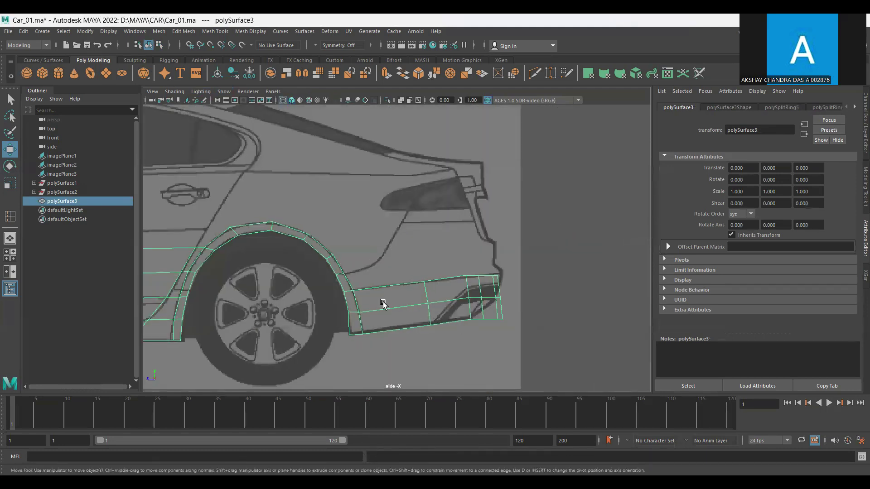
scroll(472, 317, up, 3)
scroll(346, 243, up, 1)
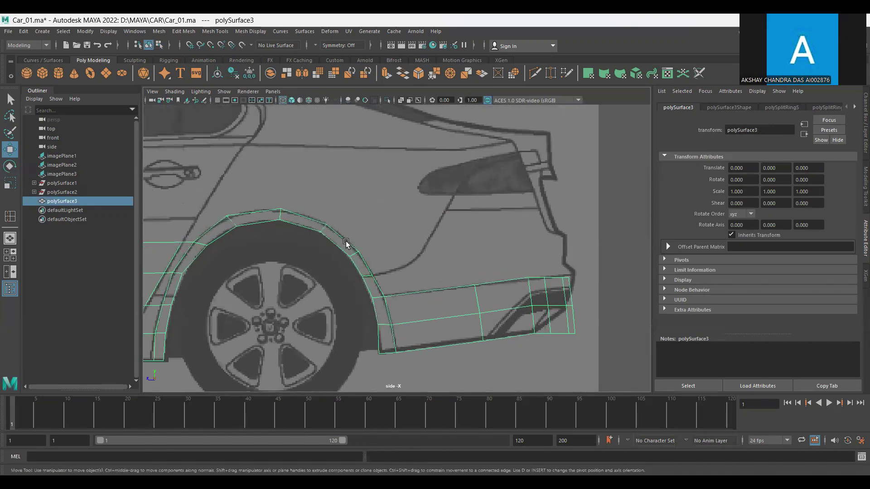
key(F10)
click(347, 240)
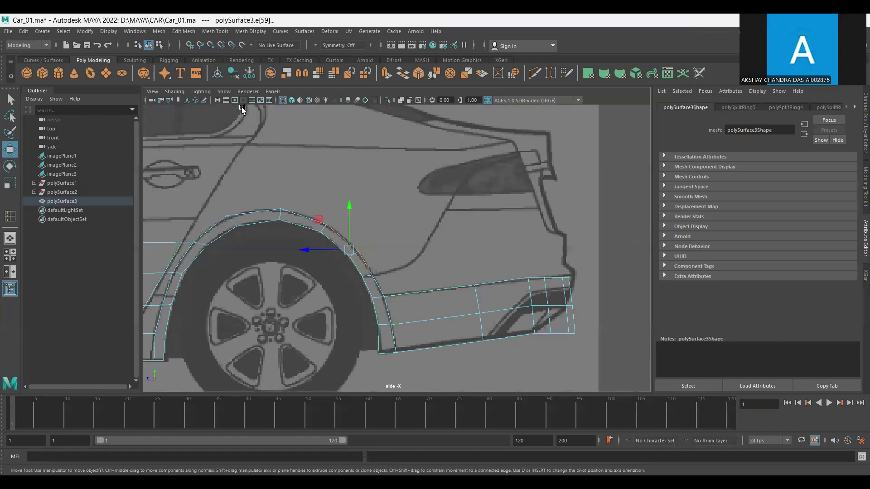
Extrude the rear arch's upper edge, pull it back toward the tail, and narrow it.
click(178, 31)
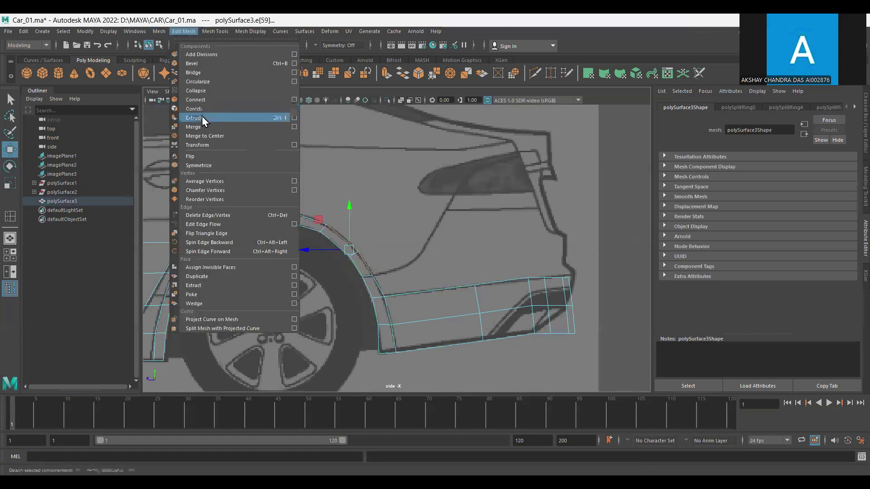
click(198, 121)
key(w)
middle_drag(376, 243, 382, 232)
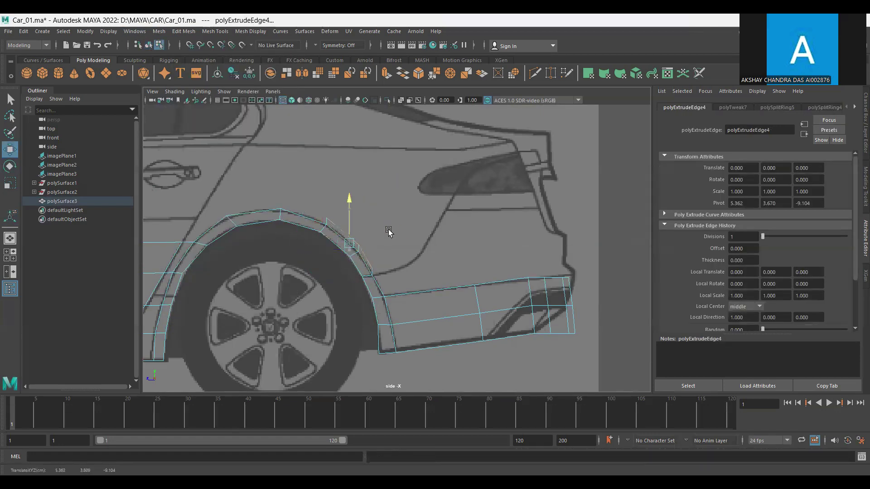
drag(348, 239, 515, 227)
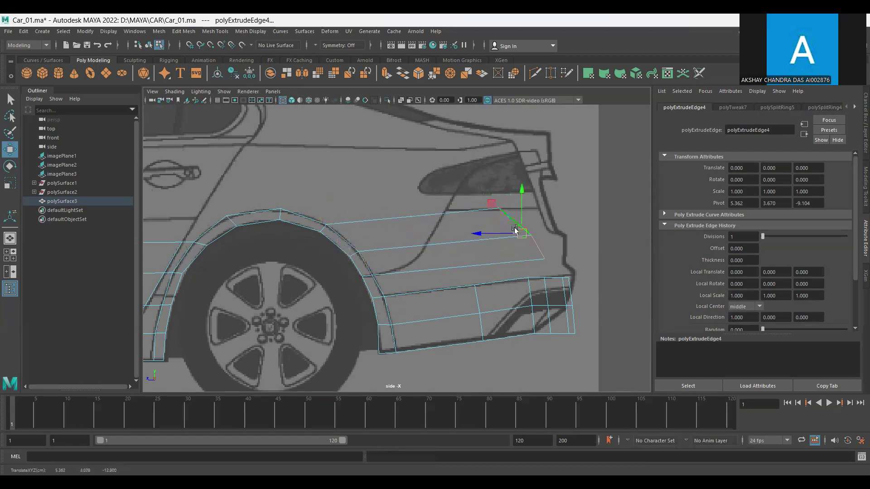
key(r)
drag(473, 233, 486, 233)
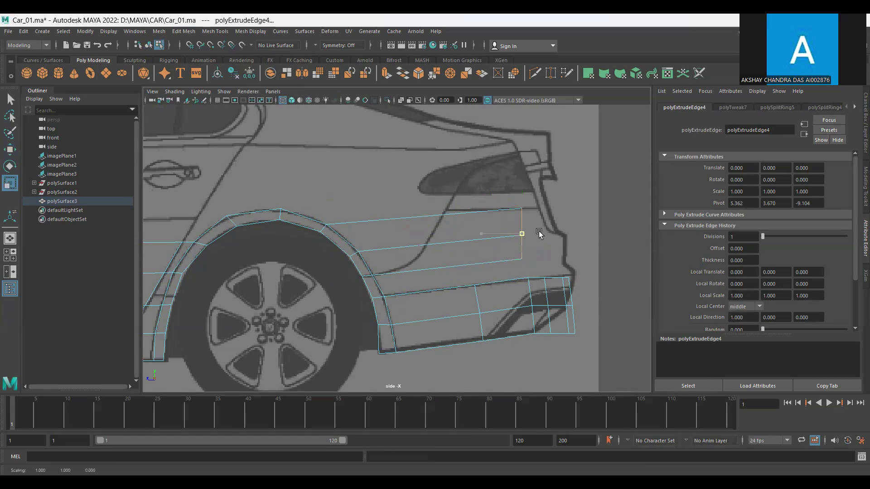
key(w)
drag(510, 232, 539, 234)
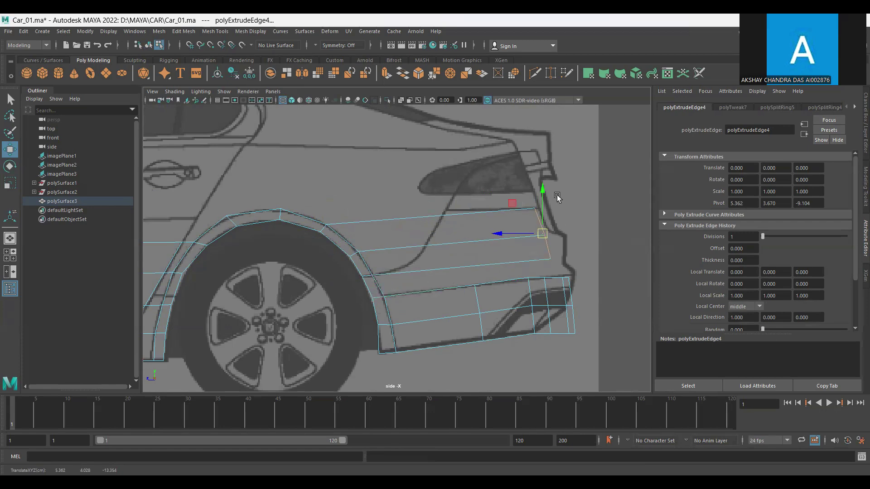
key(space)
alt+drag(427, 237, 360, 243)
key(space)
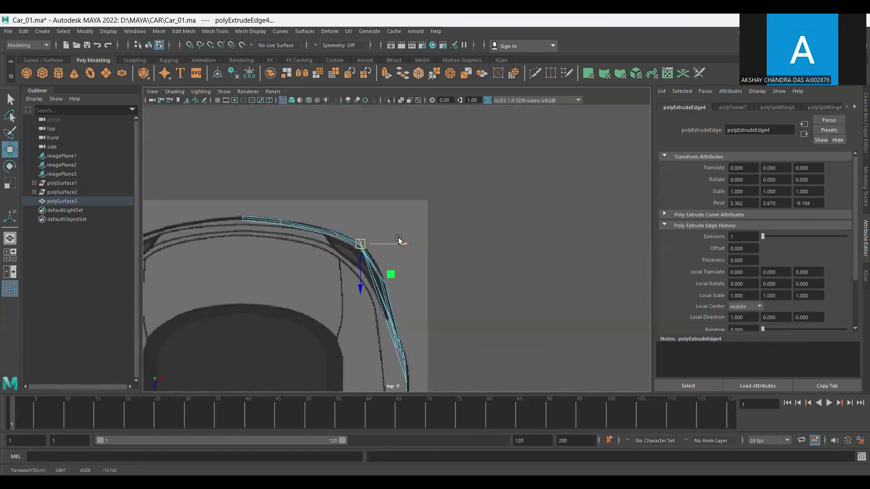
Extrude the selected edge again, then slide and narrow it along the body's top curve.
click(182, 32)
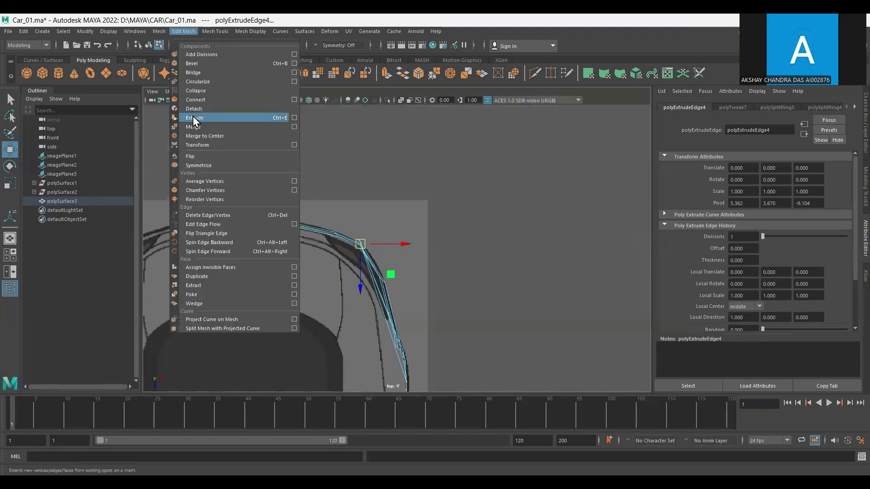
click(192, 116)
key(w)
middle_drag(287, 239, 171, 225)
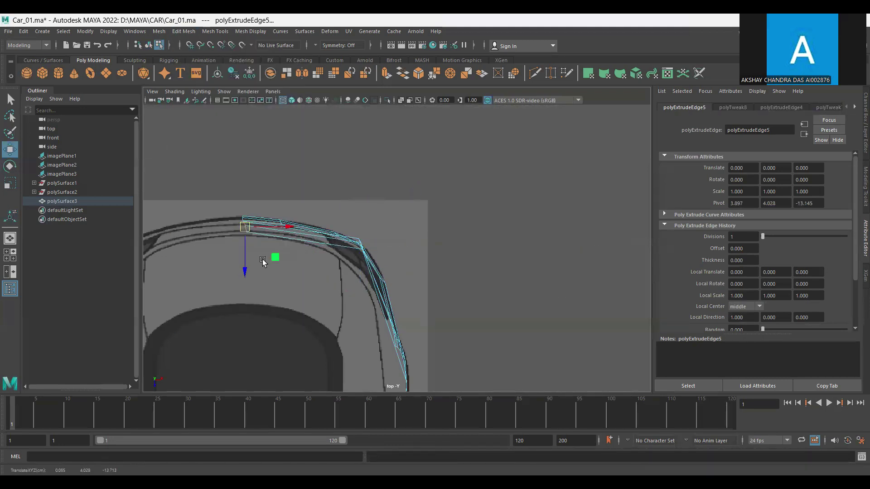
scroll(177, 240, up, 3)
scroll(177, 240, up, 2)
key(r)
drag(369, 210, 274, 206)
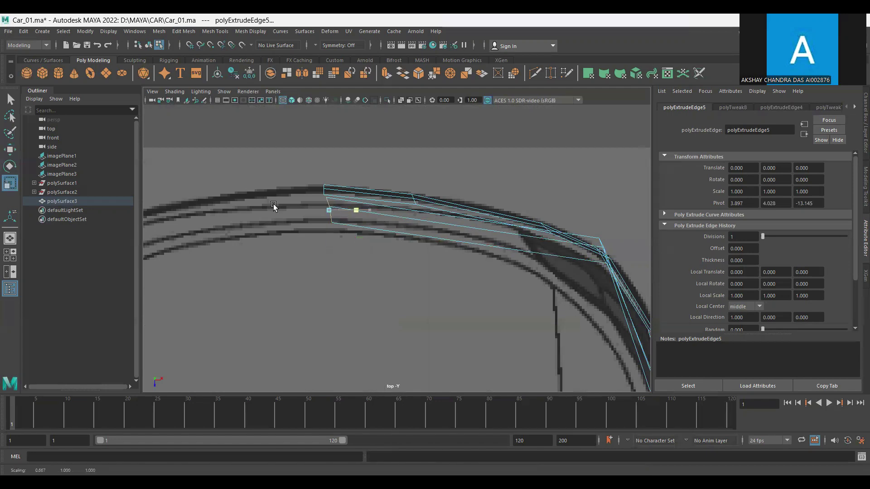
key(w)
drag(368, 210, 362, 211)
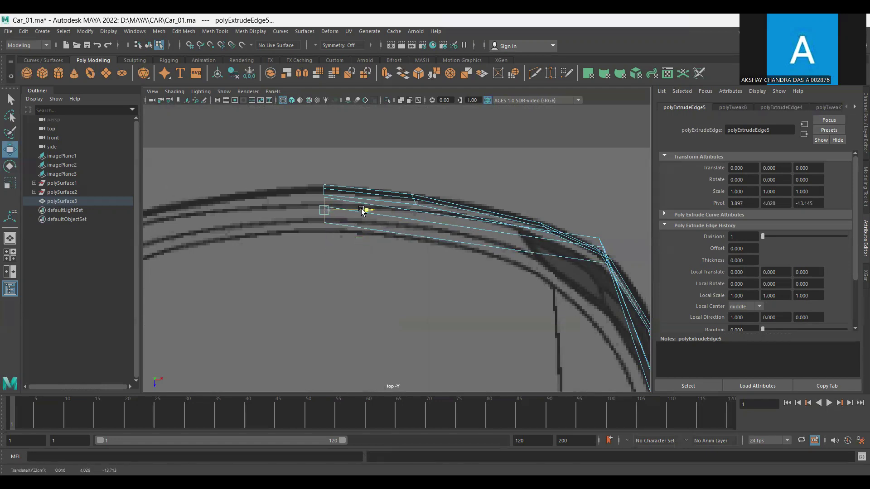
Insert an edge loop across the new strip and move it onto the top-view arch band.
key(space)
key(space)
mouse_move(447, 252)
alt+mouse_down()
mouse_move(413, 262)
mouse_move(541, 219)
alt+mouse_up()
click(208, 34)
click(229, 102)
click(468, 225)
key(w)
mouse_move(495, 244)
alt+mouse_down()
mouse_move(466, 295)
mouse_move(445, 295)
mouse_move(433, 271)
alt+mouse_up()
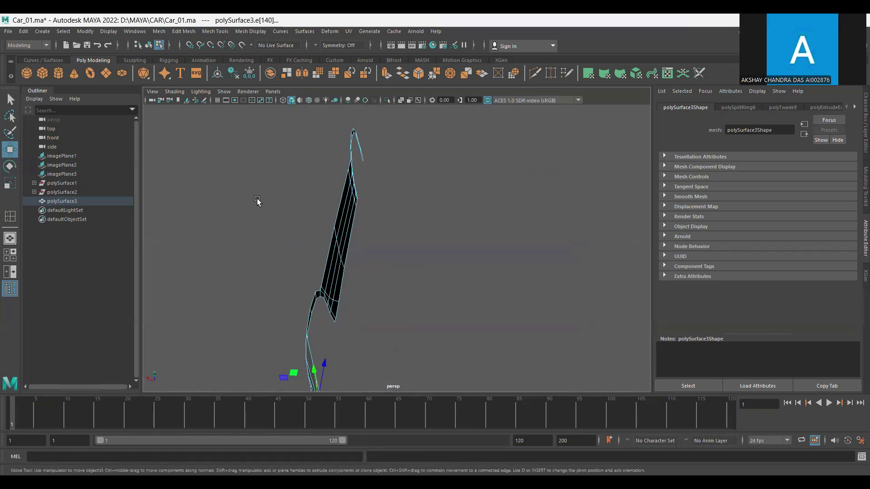
key(space)
key(space)
alt+middle_drag(372, 272, 398, 204)
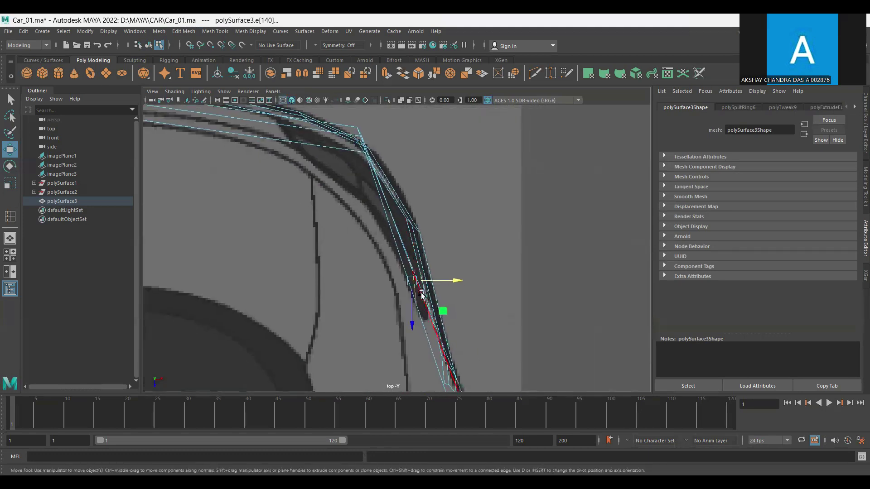
drag(414, 278, 412, 225)
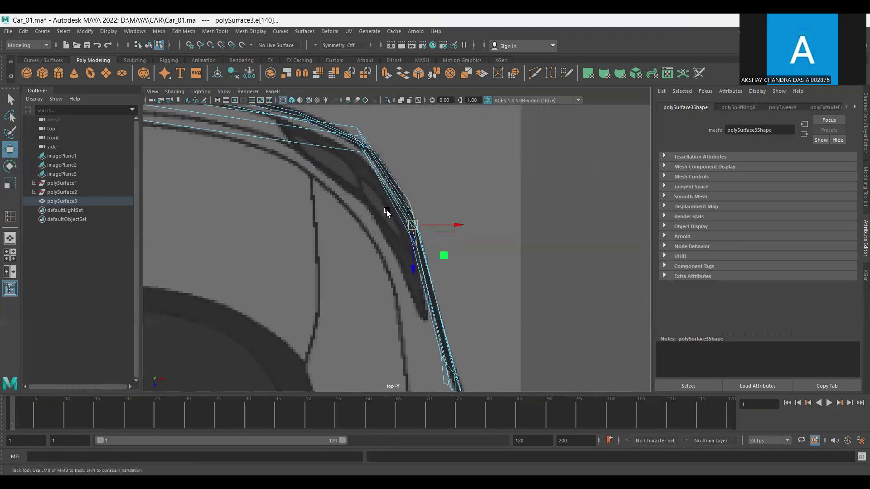
alt+middle_drag(367, 181, 492, 258)
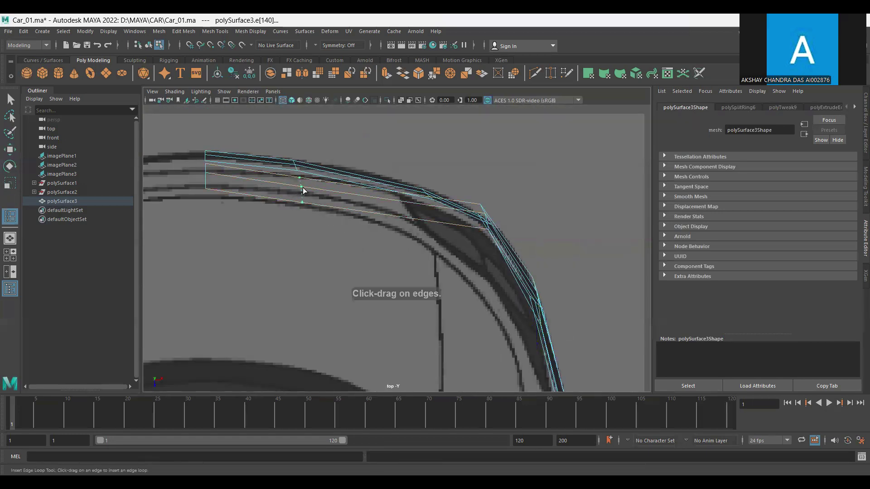
Add another edge loop to the upper strip and move its vertices toward the body curve.
drag(440, 211, 432, 210)
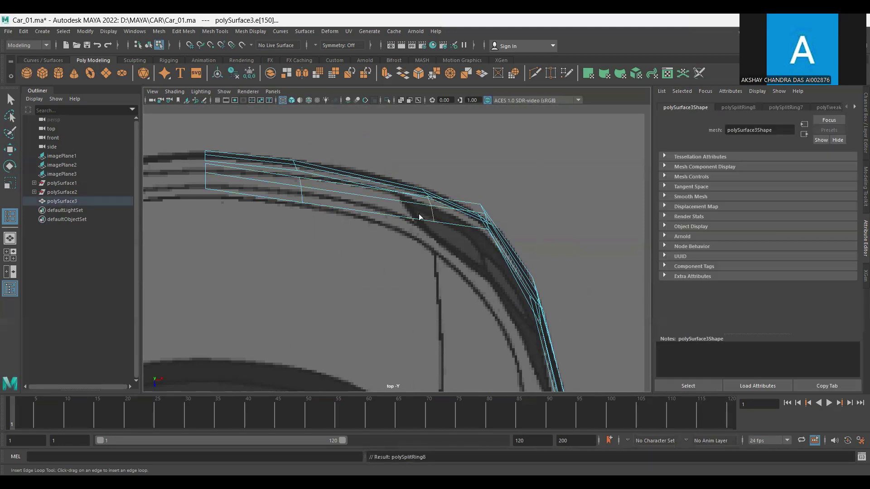
click(9, 149)
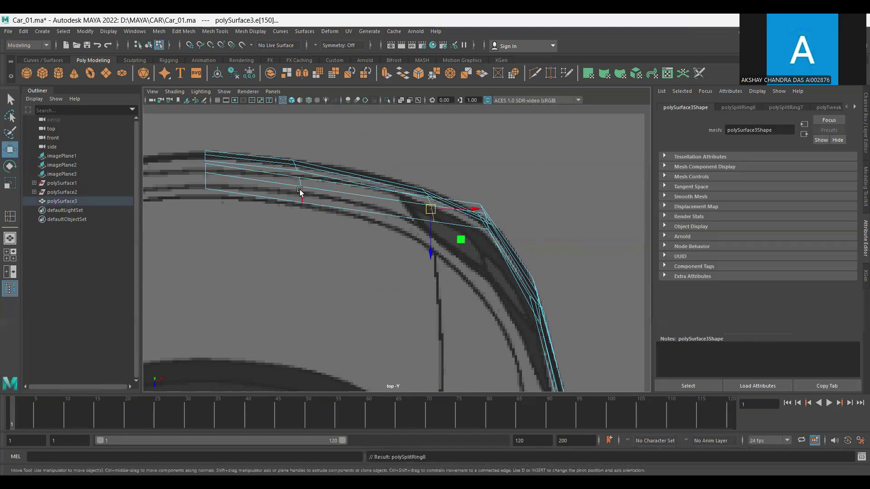
key(F9)
drag(302, 196, 305, 187)
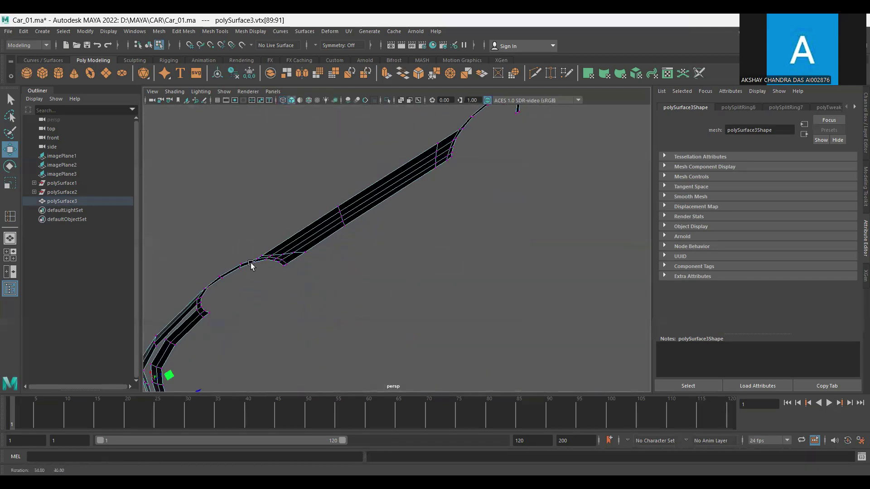
mouse_move(500, 206)
alt+mouse_down()
mouse_move(511, 292)
mouse_move(431, 254)
mouse_move(466, 219)
mouse_move(405, 169)
mouse_move(453, 238)
alt+mouse_up()
Move the next set of strip vertices onto the top-view reference curve.
key(space)
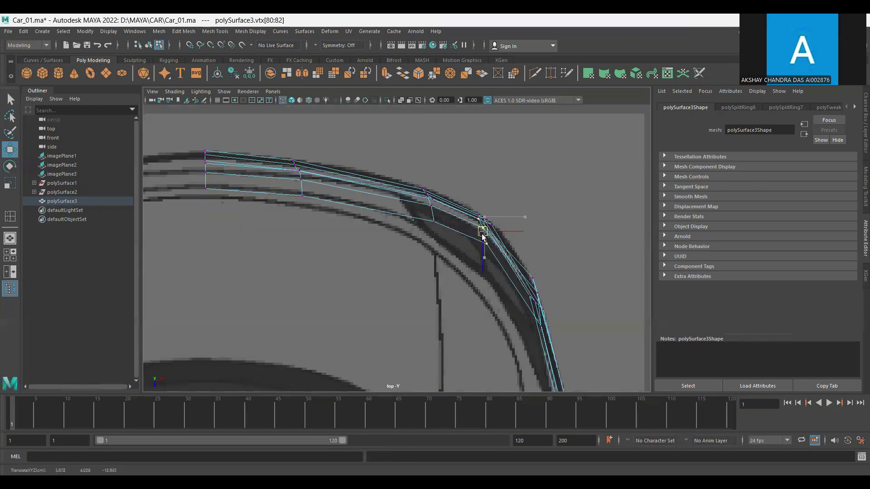
scroll(480, 260, down, 3)
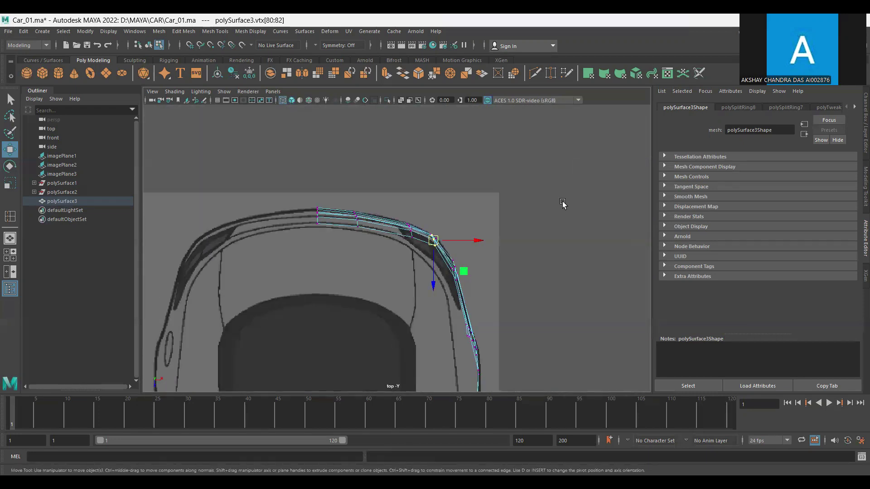
key(space)
mouse_move(485, 266)
alt+mouse_down()
mouse_move(466, 266)
mouse_move(495, 249)
mouse_move(426, 240)
alt+mouse_up()
mouse_move(478, 256)
mouse_down()
mouse_move(537, 240)
mouse_move(498, 228)
mouse_up()
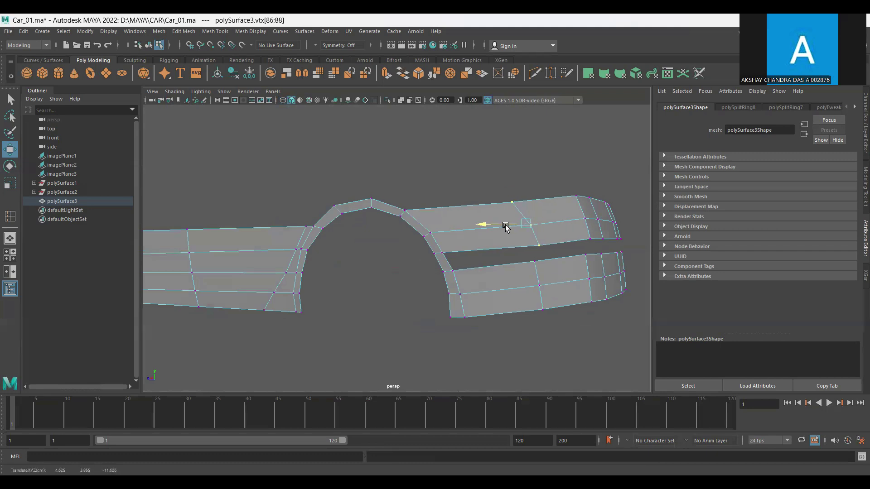
key(space)
key(space)
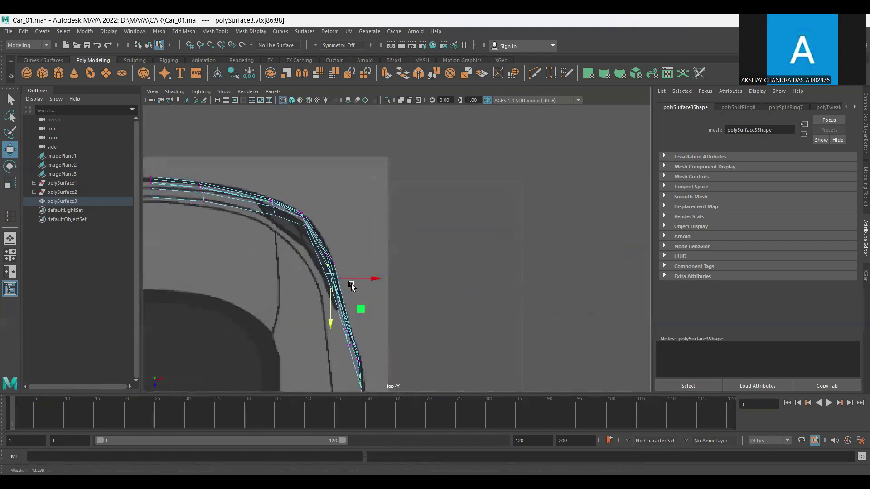
drag(349, 313, 320, 277)
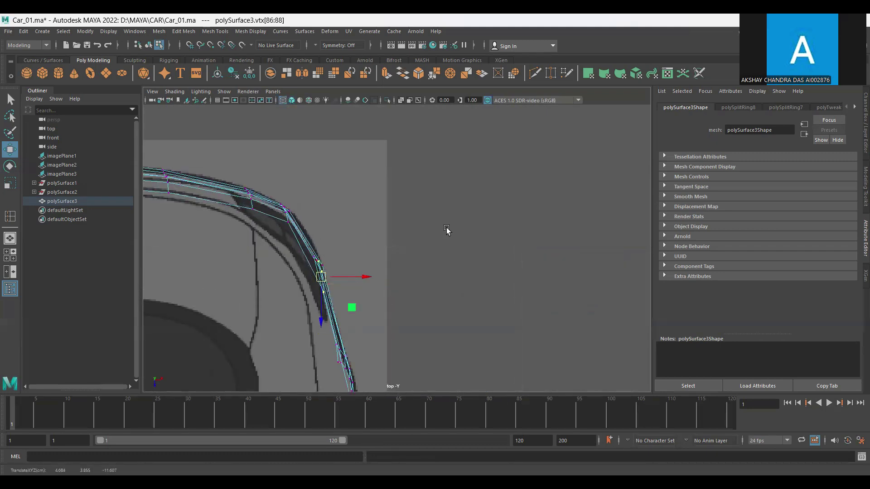
key(space)
key(space)
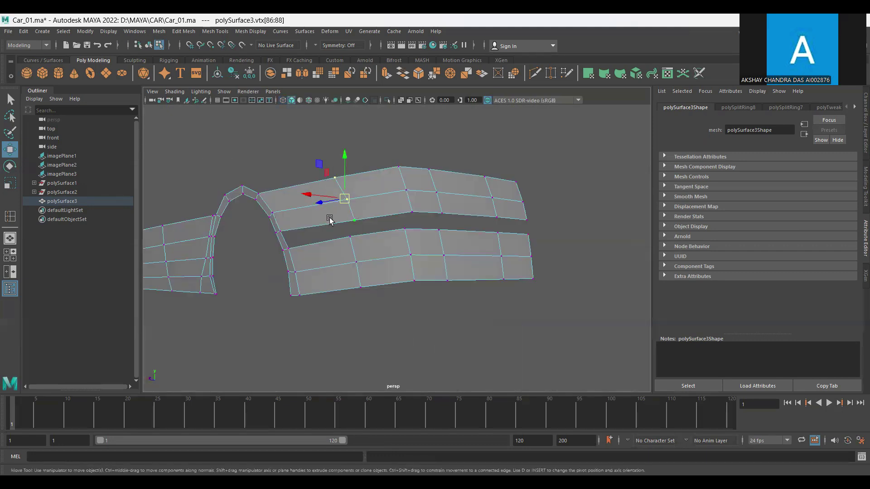
Select an edge along the gap above the lower side panel.
key(F10)
scroll(410, 267, up, 5)
click(387, 253)
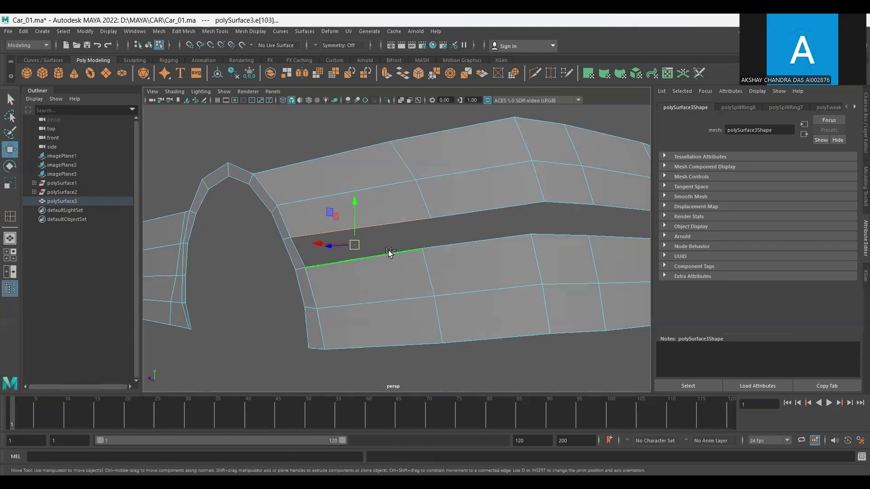
Bridge the first gap edges between the upper rear strip and the lower panel.
click(182, 31)
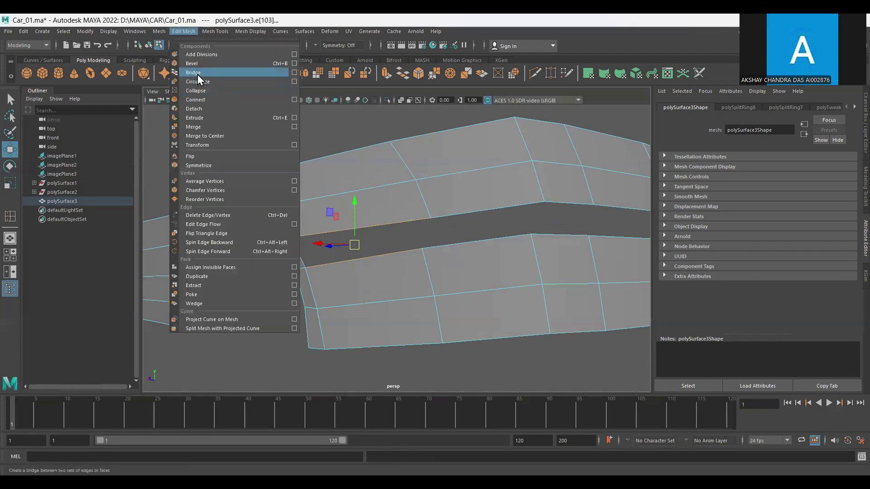
click(195, 65)
scroll(399, 235, up, 4)
scroll(399, 235, down, 5)
click(384, 248)
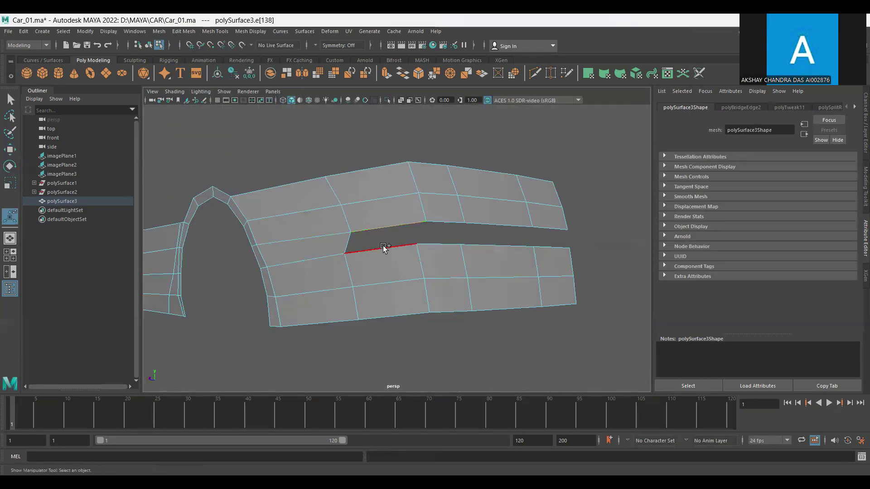
key(g)
mouse_move(374, 254)
alt+mouse_down()
mouse_move(439, 252)
mouse_move(398, 266)
mouse_move(344, 225)
alt+mouse_up()
Move two arch vertices in the top view to line up with the reference outline.
key(F9)
click(309, 265)
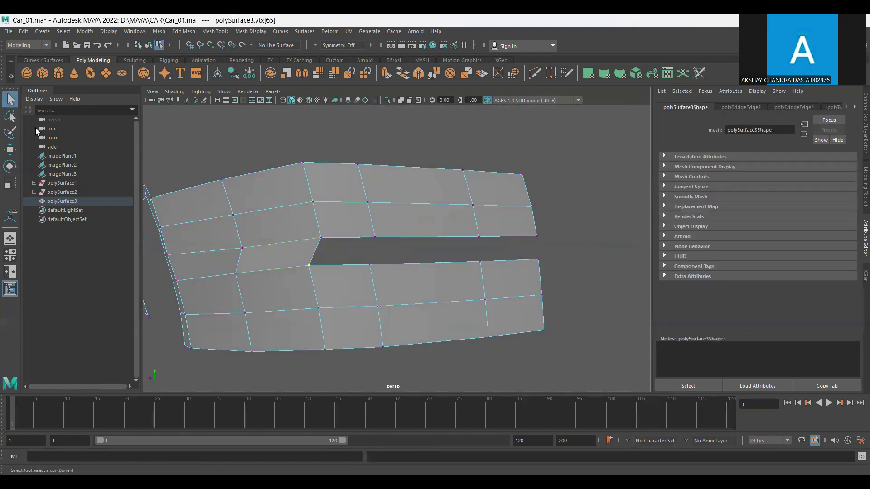
click(10, 150)
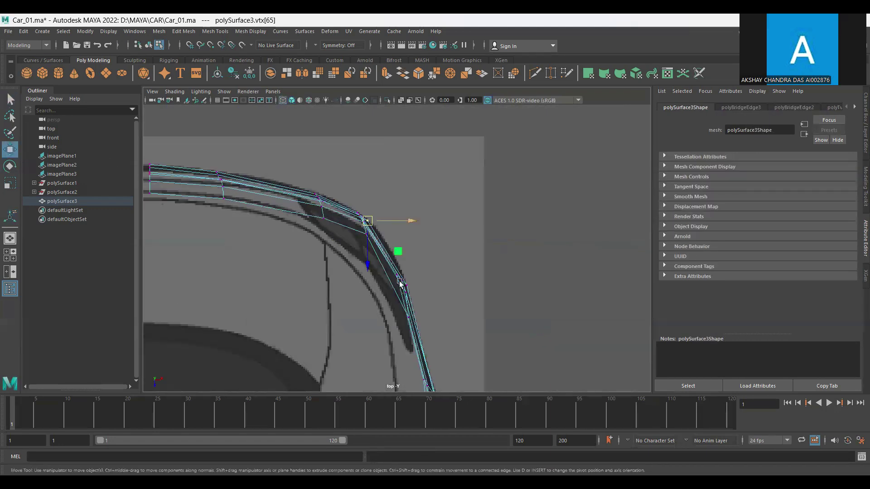
drag(353, 209, 338, 199)
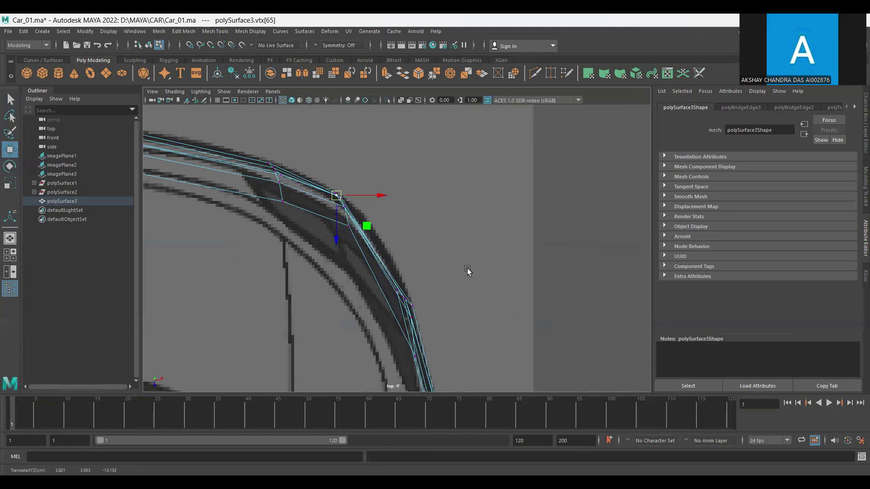
key(space)
key(space)
click(311, 246)
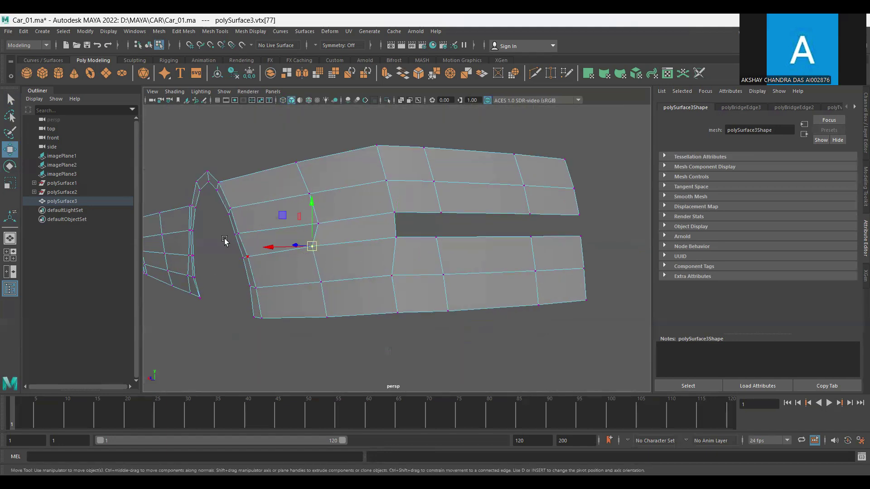
key(space)
key(space)
middle_drag(435, 293, 426, 279)
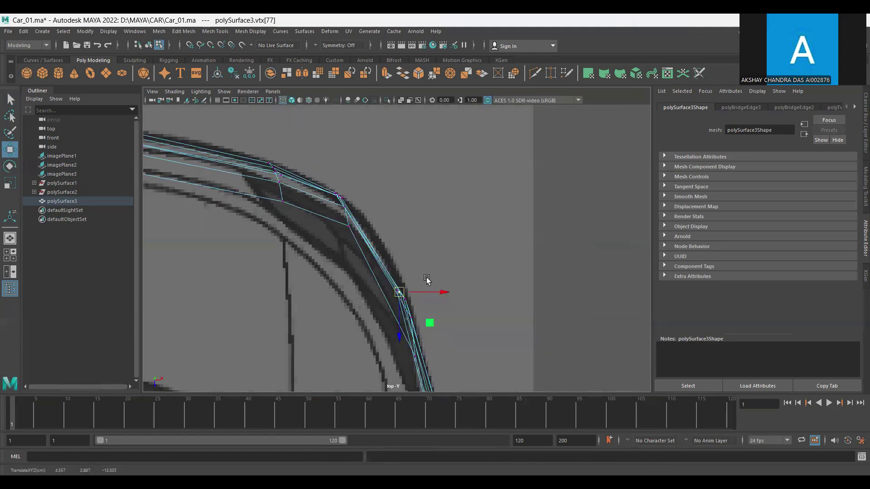
Slide the selected arch vertex along its edge, constrained to the X axis.
key(space)
key(space)
mouse_move(476, 252)
alt+mouse_down()
mouse_move(481, 263)
mouse_move(528, 258)
alt+mouse_up()
mouse_move(600, 232)
ctrl+shift+mouse_down()
mouse_move(492, 277)
mouse_move(458, 272)
ctrl+shift+mouse_up()
scroll(424, 294, up, 4)
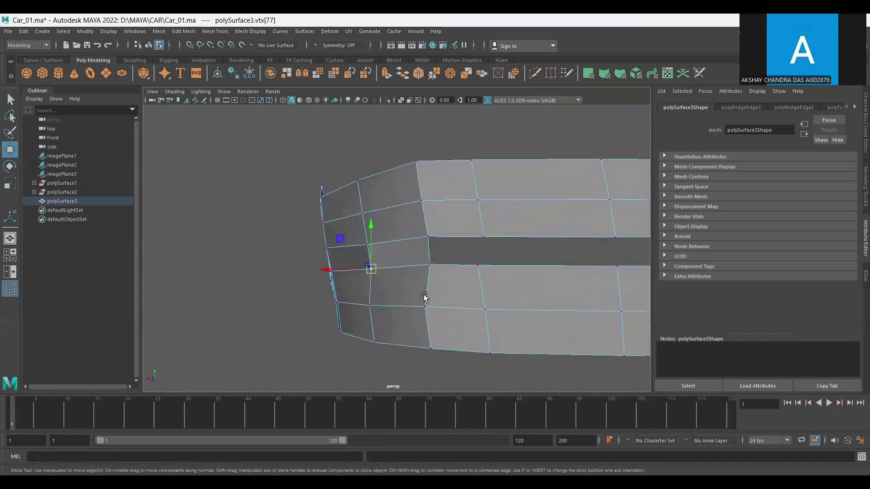
click(316, 264)
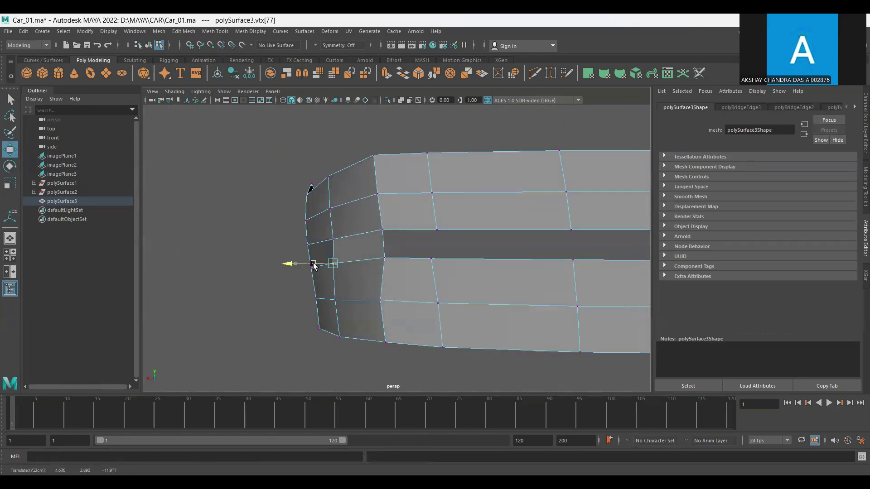
Bridge the left gap between its opposite border edges.
mouse_move(314, 265)
alt+mouse_down()
mouse_move(442, 287)
mouse_move(483, 243)
alt+mouse_up()
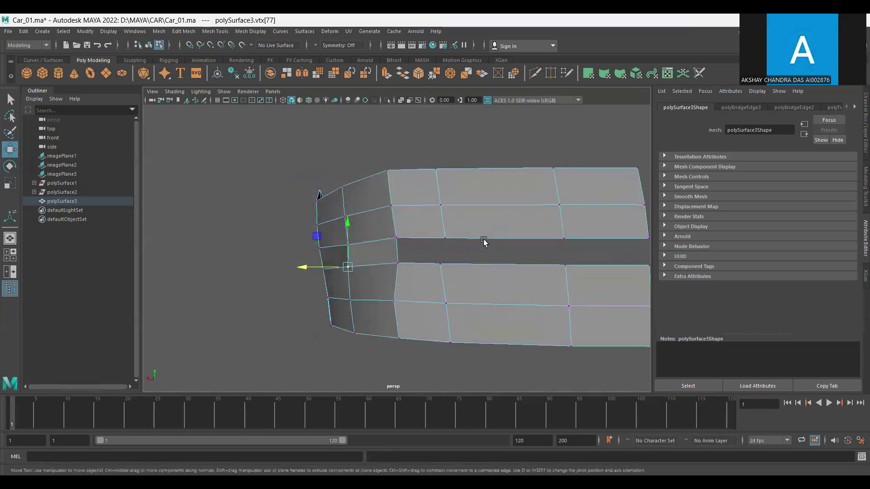
click(419, 237)
shift+click(419, 263)
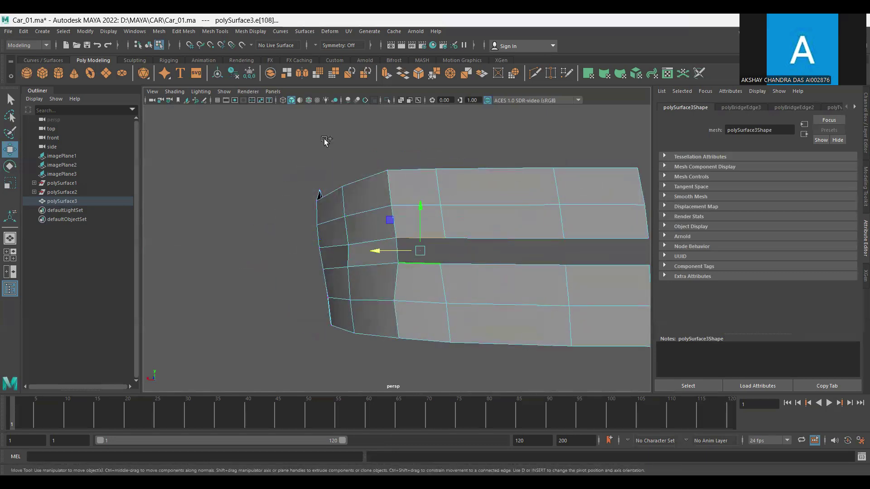
click(183, 31)
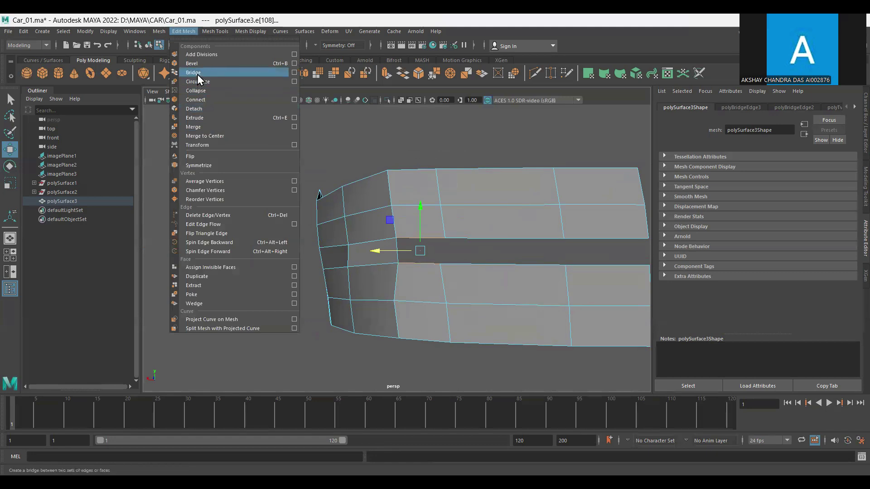
click(197, 75)
Bridge the middle and right gaps so the rear panel surface is continuous.
alt+drag(327, 235, 394, 240)
click(393, 253)
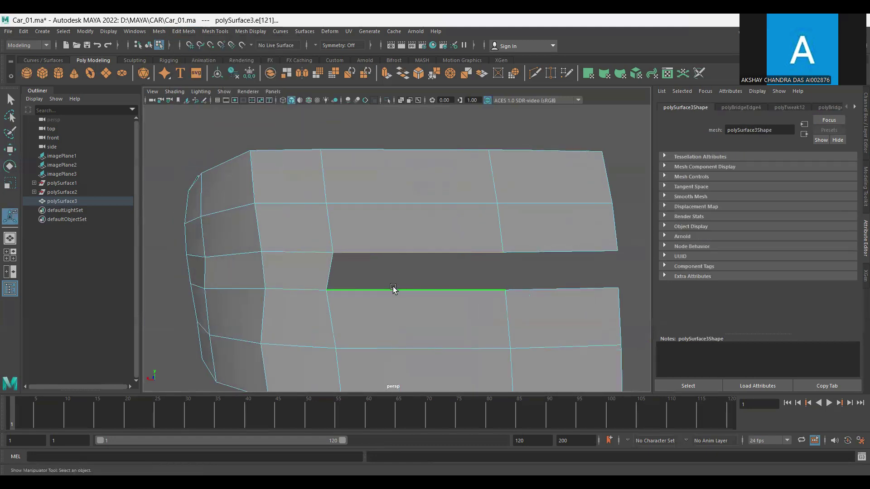
key(g)
click(589, 252)
shift+click(585, 289)
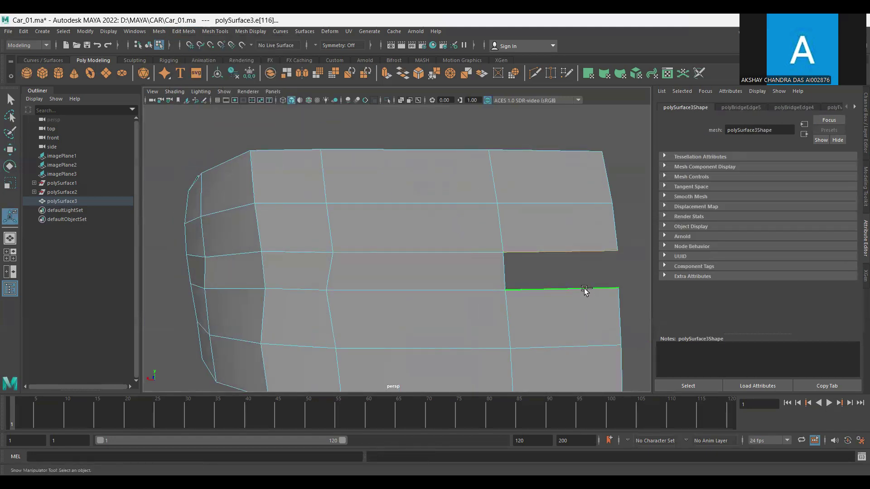
key(g)
scroll(339, 277, down, 5)
mouse_move(339, 277)
alt+mouse_down()
mouse_move(409, 290)
mouse_move(379, 268)
alt+mouse_up()
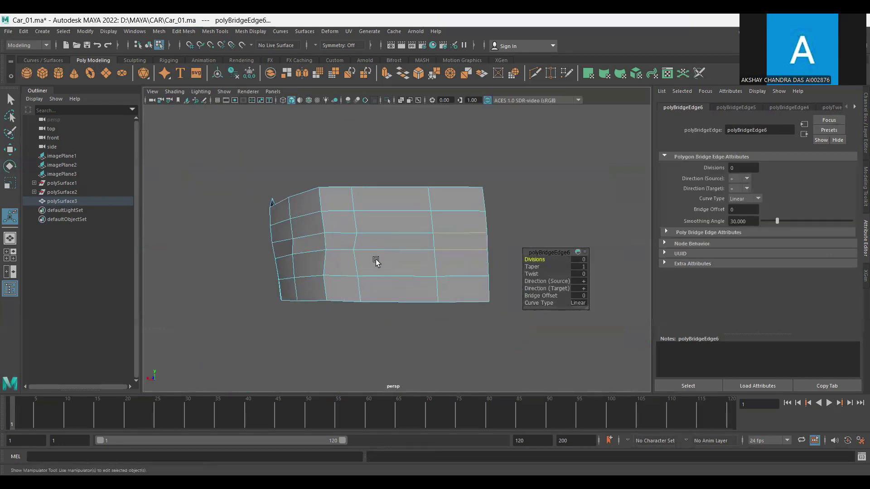
Pick a panel vertex with the Move tool ready for reshaping.
key(F9)
click(324, 275)
key(w)
mouse_move(340, 294)
alt+mouse_down()
mouse_move(340, 317)
mouse_move(281, 281)
alt+mouse_up()
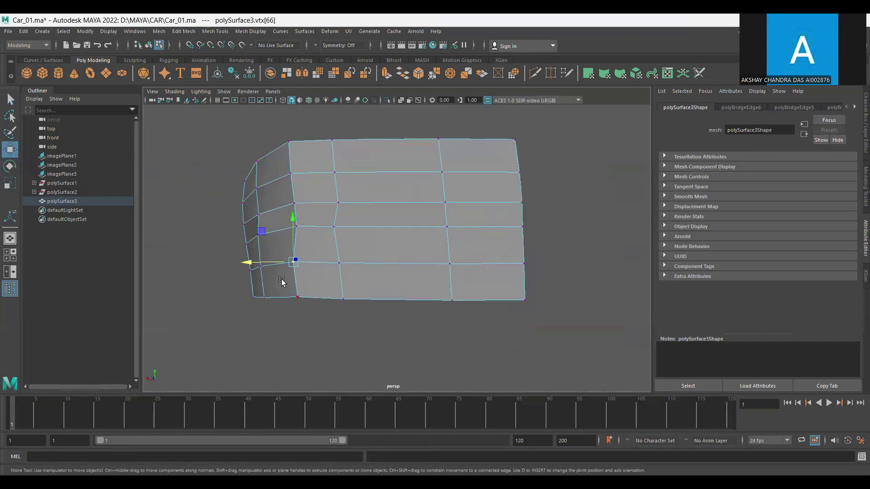
Frame the rear end in the side view and select the rear corner vertices.
click(333, 227)
mouse_move(315, 229)
alt+mouse_down()
mouse_move(350, 268)
mouse_move(485, 295)
mouse_move(389, 258)
alt+mouse_up()
alt+right_drag(389, 258, 387, 264)
mouse_move(387, 264)
alt+mouse_down()
mouse_move(407, 316)
mouse_move(510, 334)
mouse_move(456, 284)
alt+mouse_up()
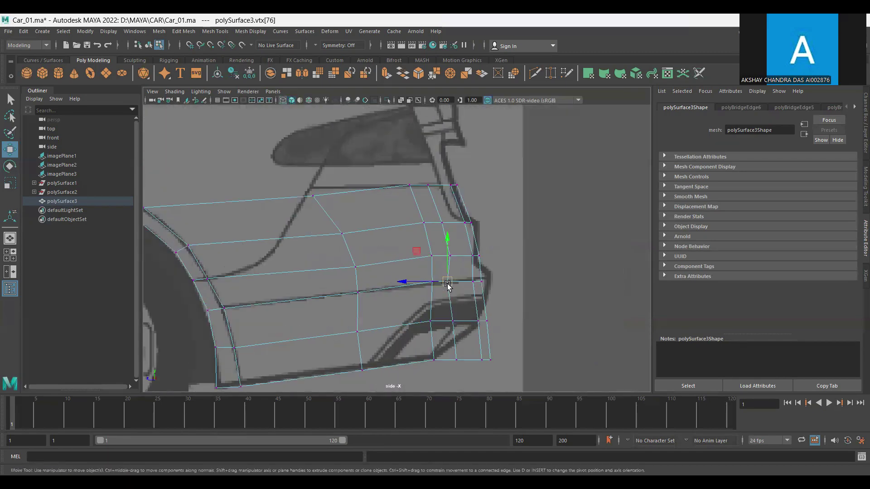
scroll(455, 292, up, 3)
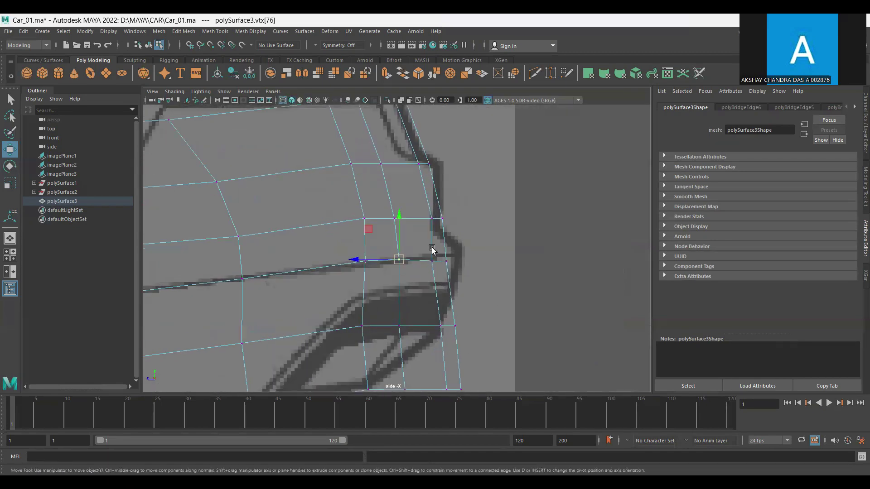
alt+middle_drag(445, 272, 470, 209)
drag(457, 248, 486, 285)
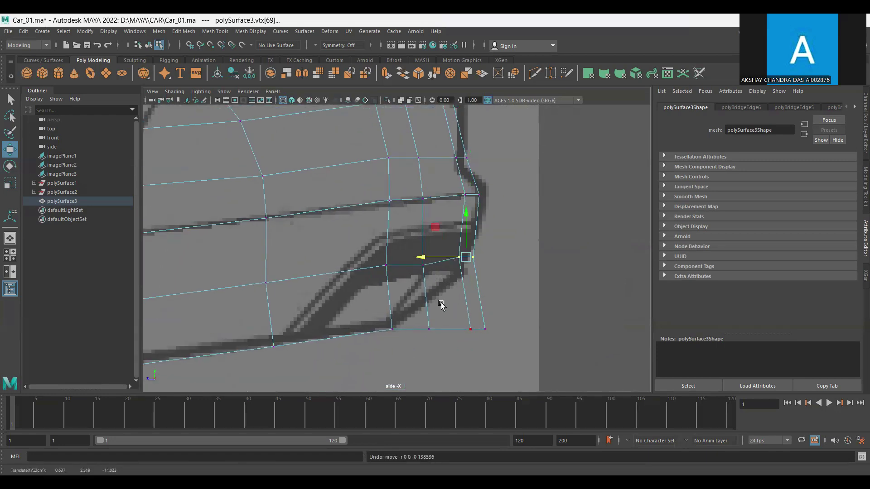
scroll(443, 305, down, 3)
scroll(452, 297, down, 1)
scroll(452, 297, up, 1)
scroll(408, 295, up, 1)
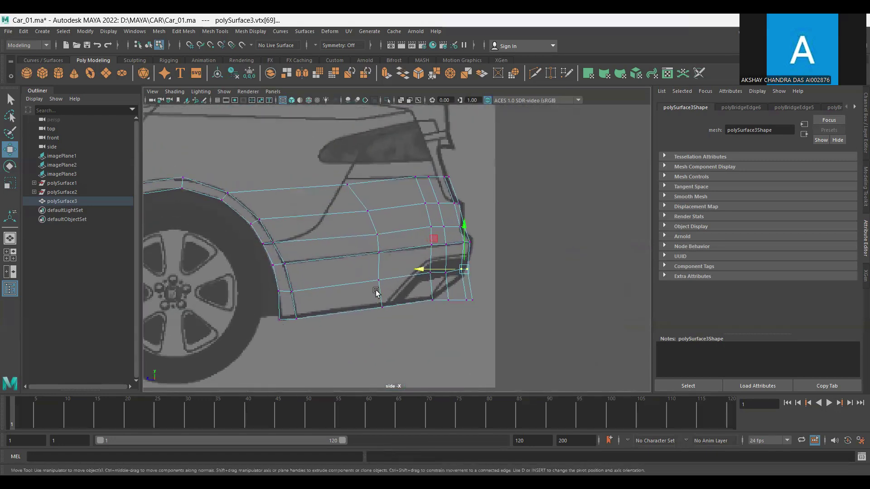
scroll(408, 313, up, 1)
scroll(438, 319, up, 1)
Raise the bottom-edge rear vertices to match the side reference line.
click(411, 315)
click(421, 281)
scroll(407, 267, up, 1)
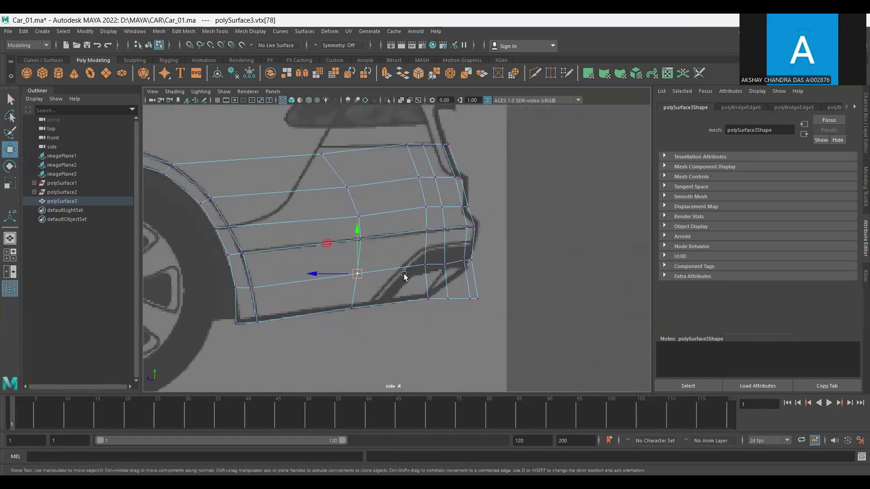
scroll(416, 258, up, 1)
drag(457, 266, 455, 251)
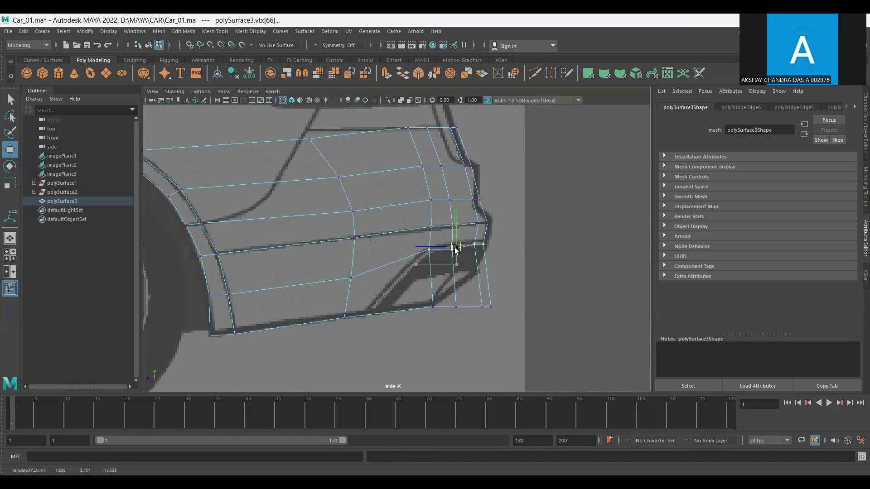
scroll(453, 261, up, 1)
scroll(452, 272, up, 1)
Move a lower rear vertex down-left onto the tail outline in the reference.
click(399, 256)
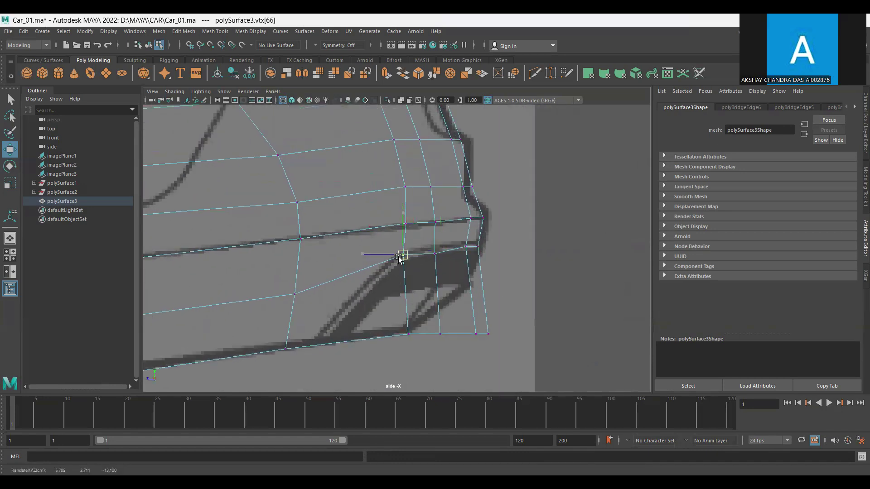
click(472, 245)
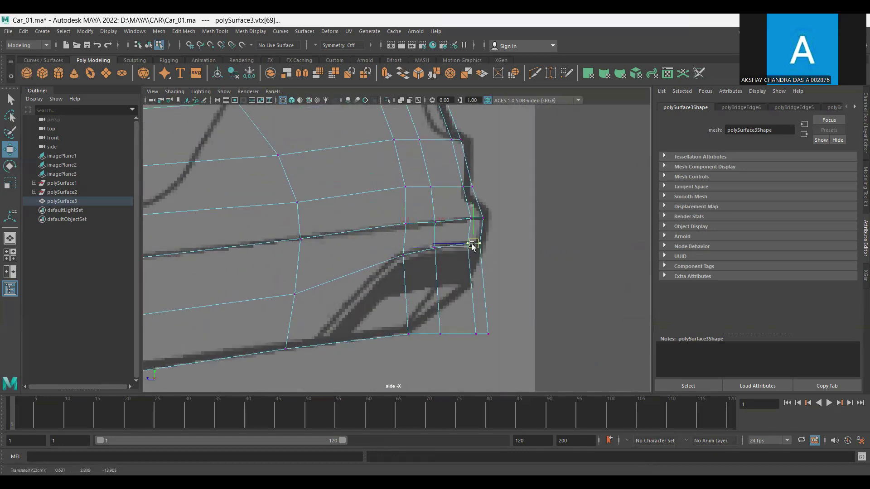
scroll(487, 337, down, 2)
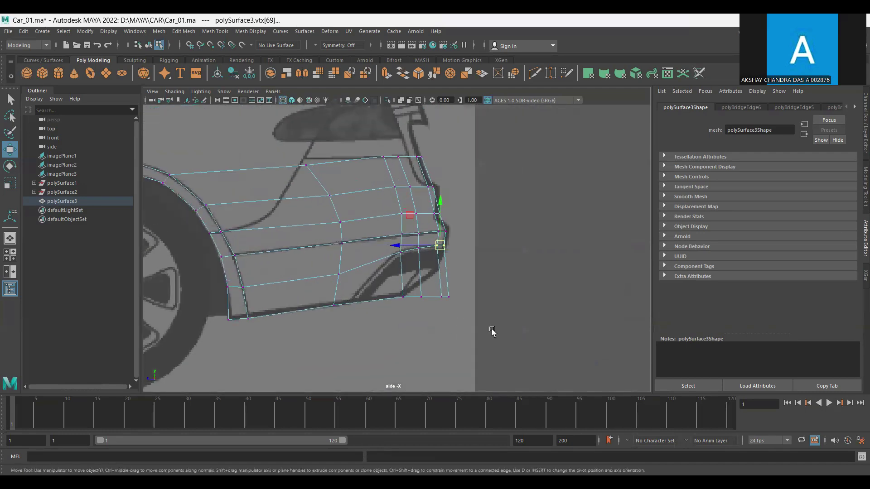
key(space)
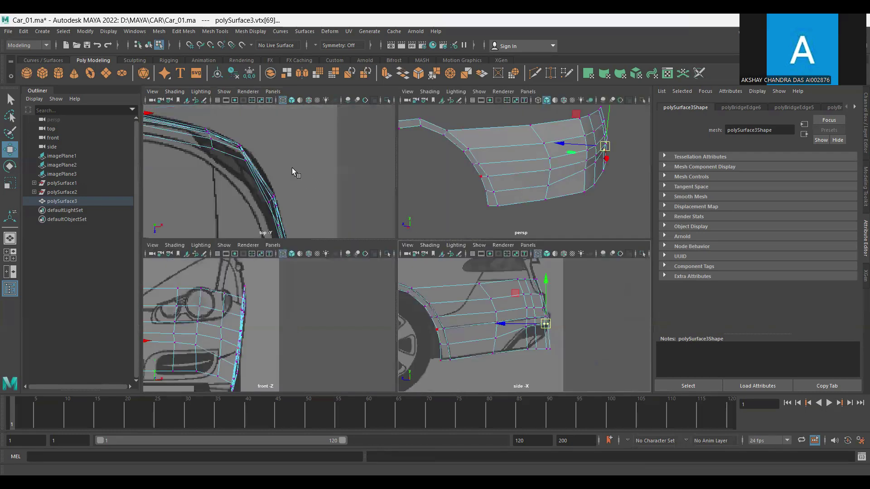
key(space)
scroll(431, 285, up, 3)
shift+click(450, 290)
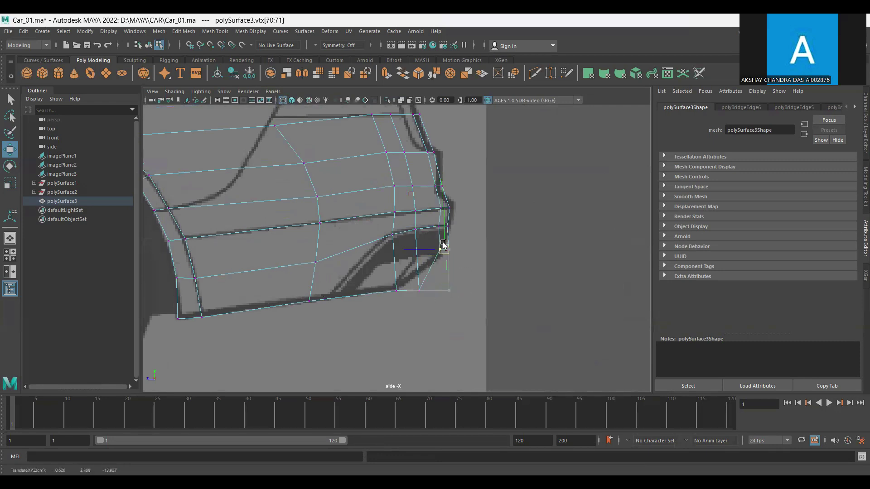
click(410, 236)
drag(409, 237, 393, 257)
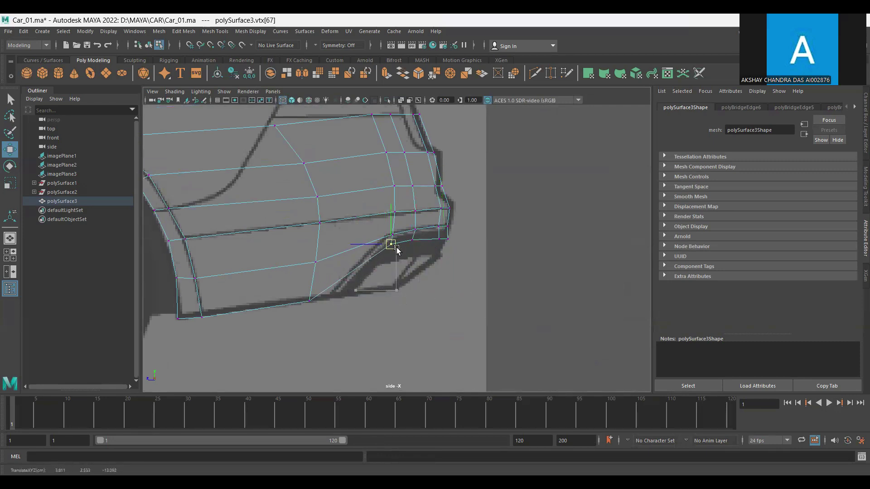
Select the upper rear vertices and nudge the lower vertex row right.
alt+middle_drag(376, 280, 407, 342)
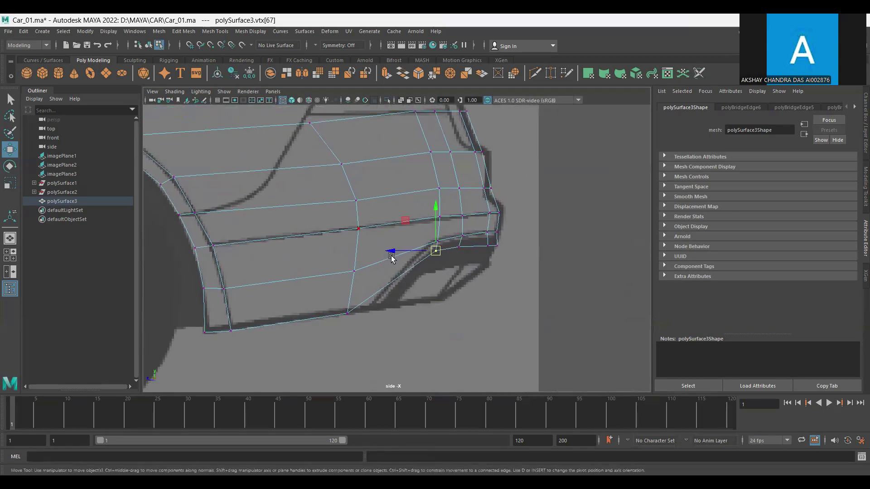
scroll(407, 342, down, 2)
scroll(431, 317, up, 3)
mouse_move(430, 317)
alt+middle_down()
mouse_move(459, 271)
mouse_move(450, 300)
alt+middle_up()
click(445, 263)
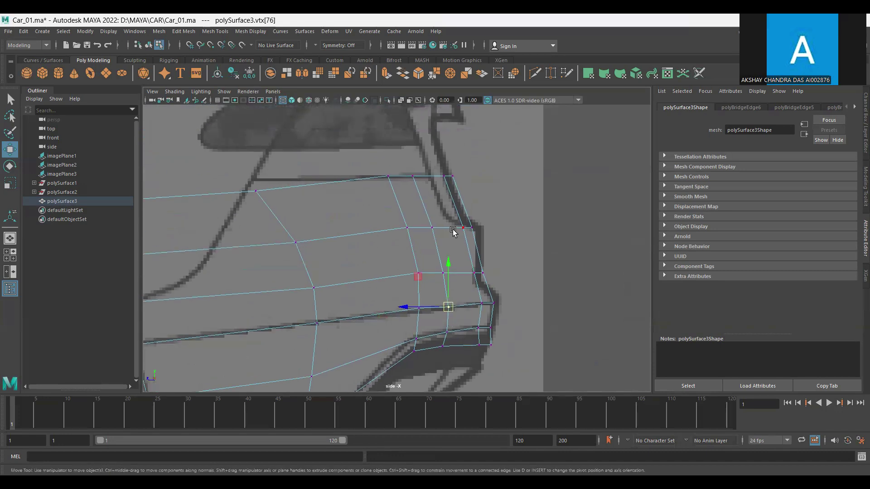
drag(474, 236, 470, 229)
alt+middle_drag(466, 247, 470, 233)
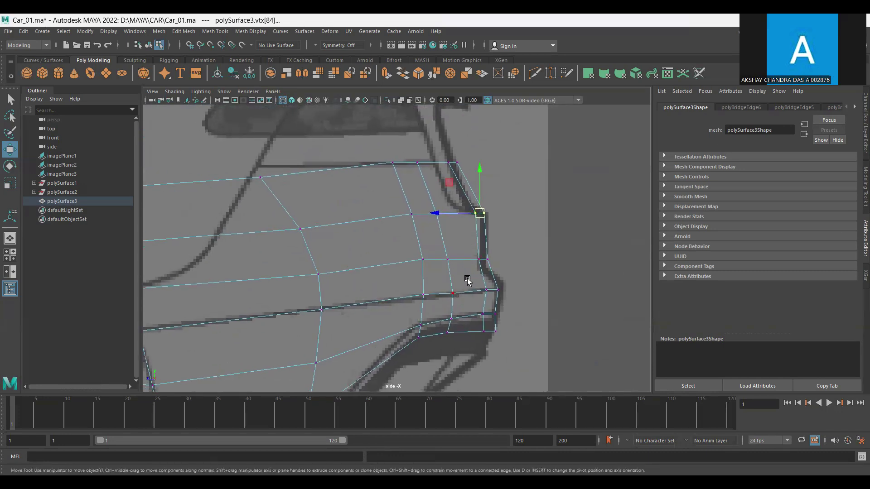
drag(500, 299, 464, 291)
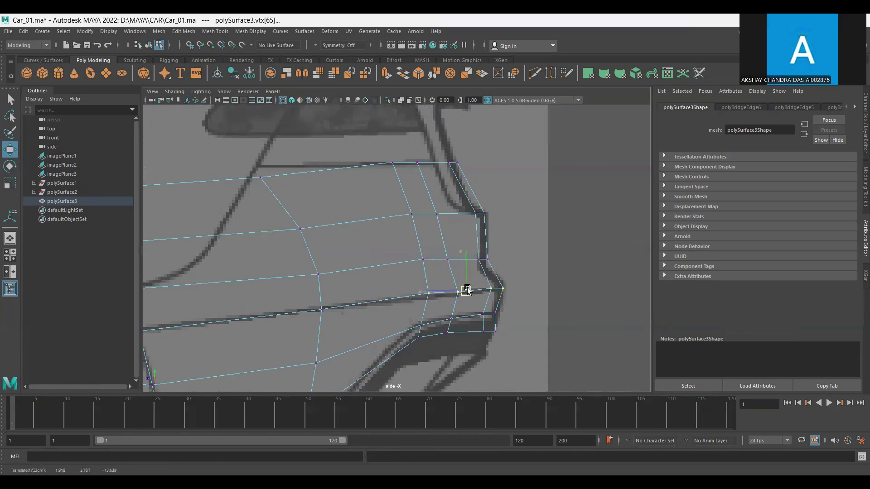
Lower the middle row of rear vertices onto the bumper outline, then deselect.
mouse_move(494, 253)
mouse_down()
mouse_move(442, 267)
mouse_move(461, 274)
mouse_up()
alt+middle_drag(425, 198, 438, 250)
scroll(425, 254, down, 3)
click(414, 273)
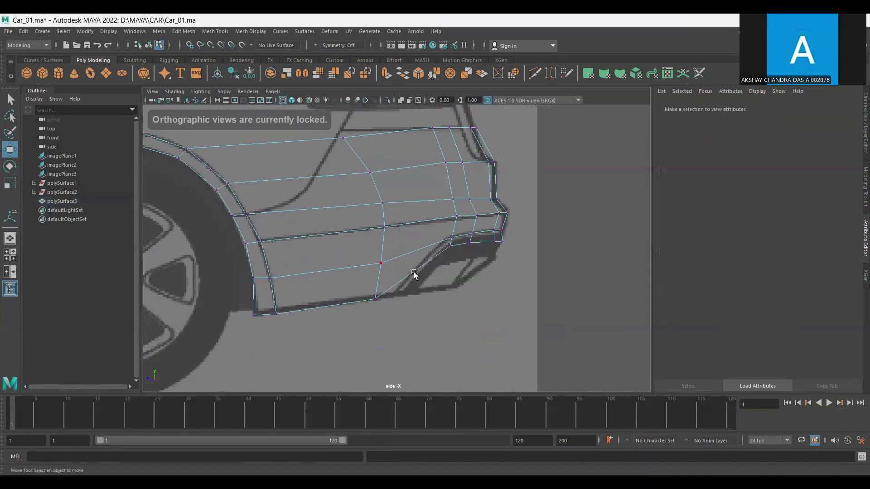
alt+middle_drag(416, 233, 418, 287)
click(203, 61)
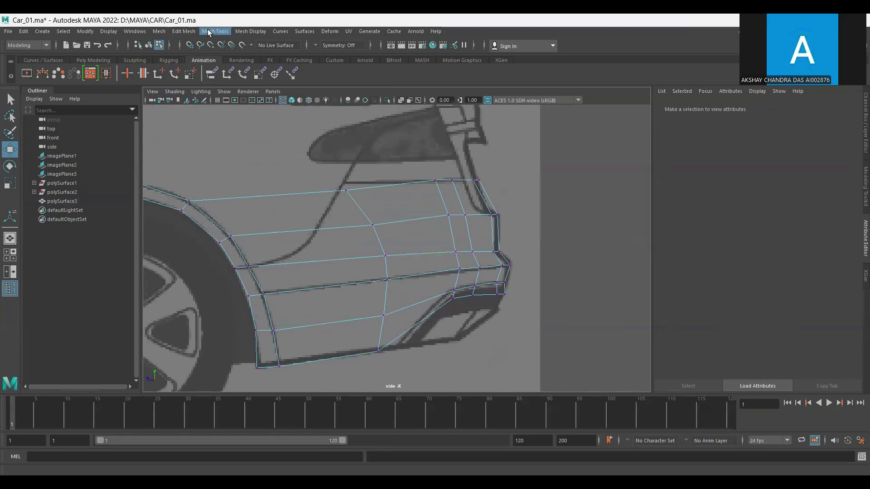
Insert a new edge loop across the rear panel.
click(209, 32)
click(233, 96)
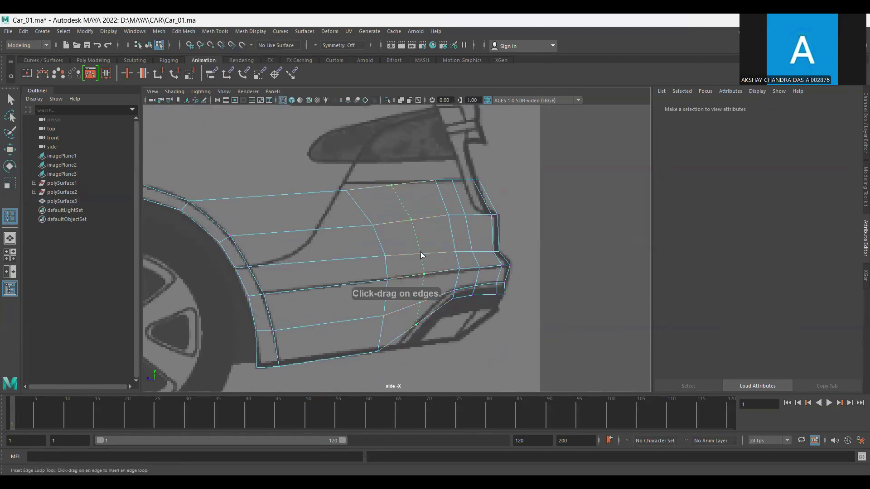
click(420, 255)
key(w)
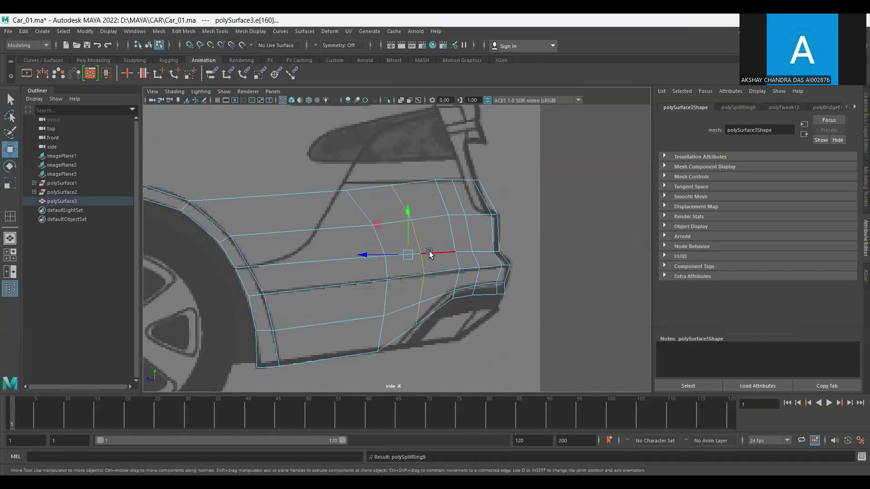
Pull the new loop's vertex down toward the bumper cutout and nudge its lower neighbour down.
scroll(388, 280, up, 2)
key(F9)
click(433, 305)
drag(434, 305, 422, 326)
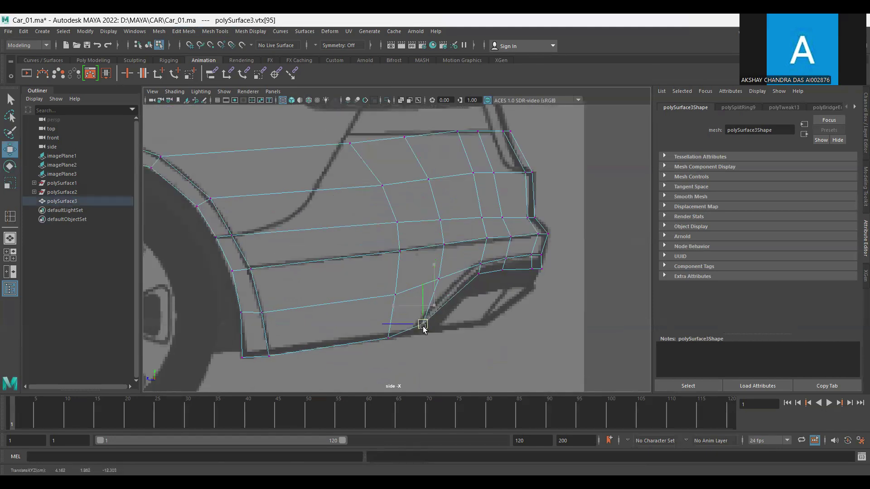
click(437, 279)
drag(438, 277, 437, 281)
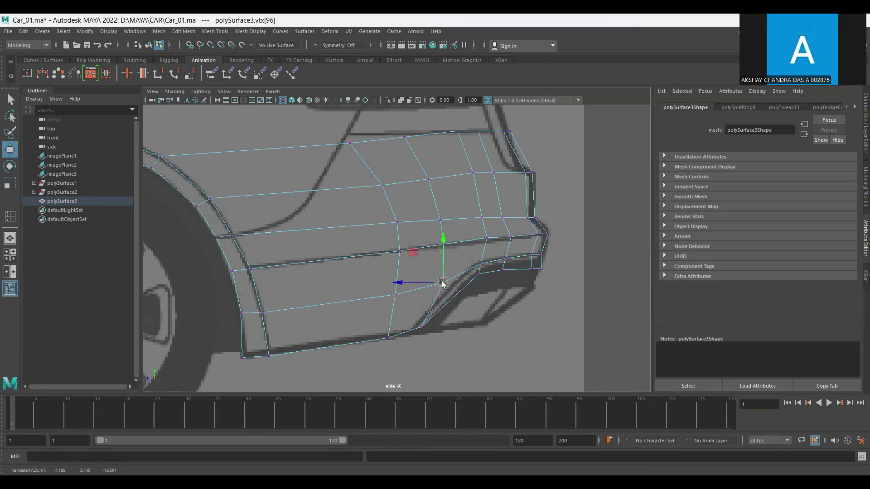
alt+middle_drag(433, 310, 469, 293)
scroll(521, 266, up, 3)
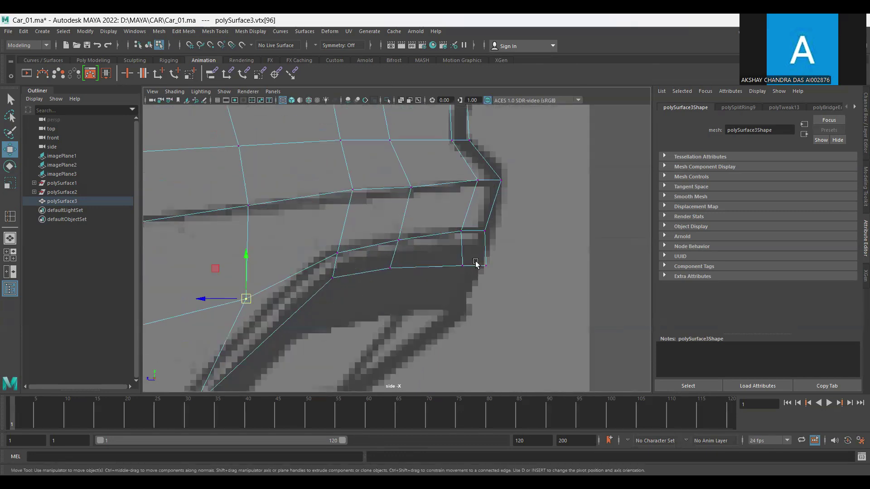
Move the bumper-corner vertex pair, the vertex beneath them and the cutout-corner vertex onto the reference lines.
drag(488, 238, 487, 237)
click(456, 223)
mouse_move(443, 217)
mouse_down()
mouse_move(493, 238)
mouse_move(490, 273)
mouse_move(468, 256)
mouse_up()
click(390, 268)
drag(390, 268, 391, 260)
click(335, 249)
scroll(317, 246, up, 3)
click(307, 262)
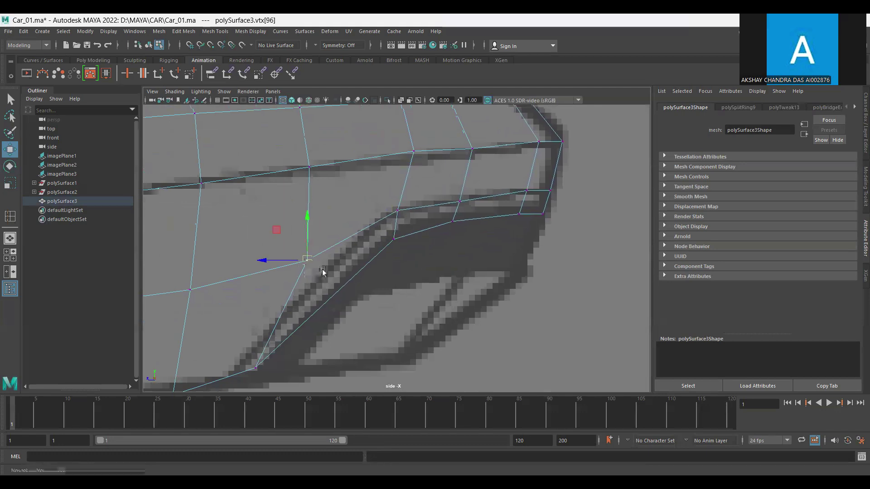
alt+middle_drag(306, 264, 387, 231)
drag(388, 231, 396, 234)
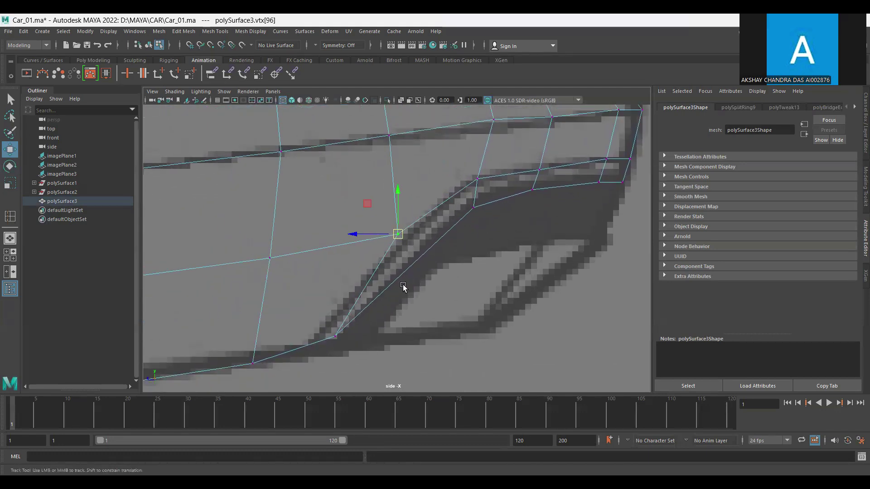
Zoom out and orbit the perspective view to check the rear panel in 3D.
scroll(403, 285, down, 3)
scroll(408, 268, down, 1)
scroll(303, 229, down, 2)
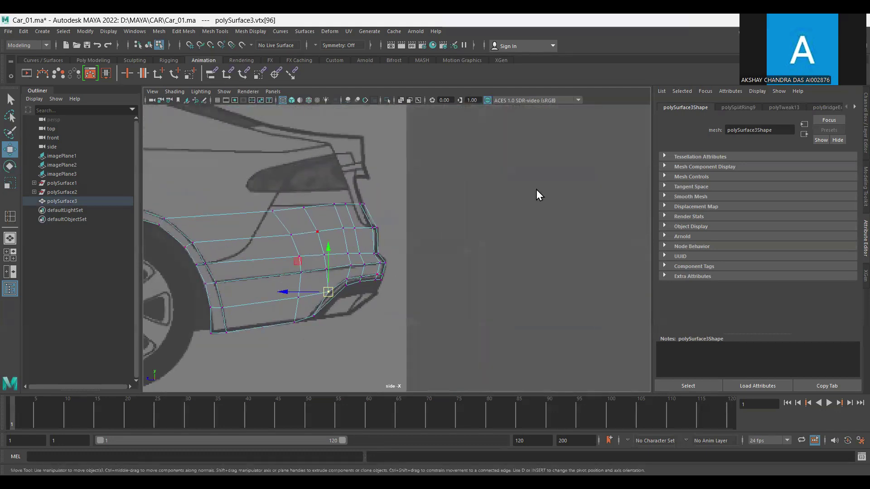
key(space)
key(space)
mouse_move(439, 241)
alt+mouse_down()
mouse_move(398, 249)
mouse_move(501, 246)
mouse_move(497, 241)
mouse_move(456, 268)
mouse_move(539, 290)
alt+mouse_up()
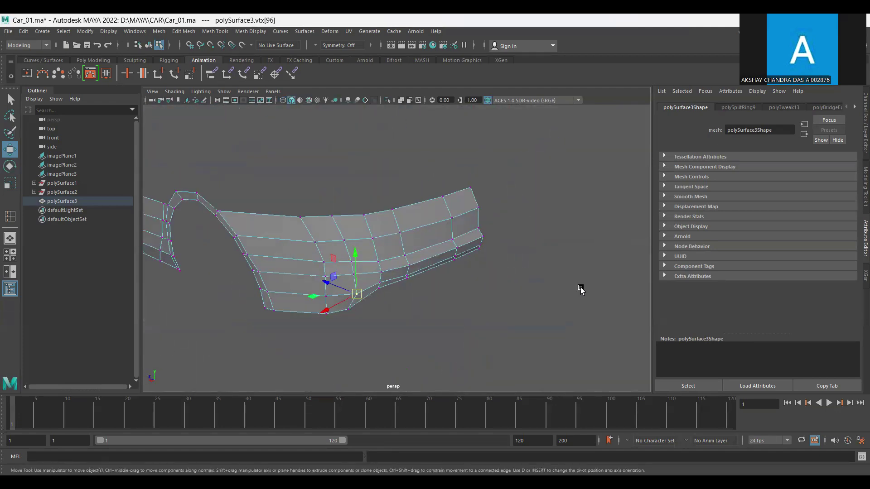
In the side view, lift the rear top-edge vertex onto the car's shoulder line.
key(space)
key(space)
scroll(460, 285, up, 2)
scroll(551, 263, down, 1)
scroll(525, 256, down, 1)
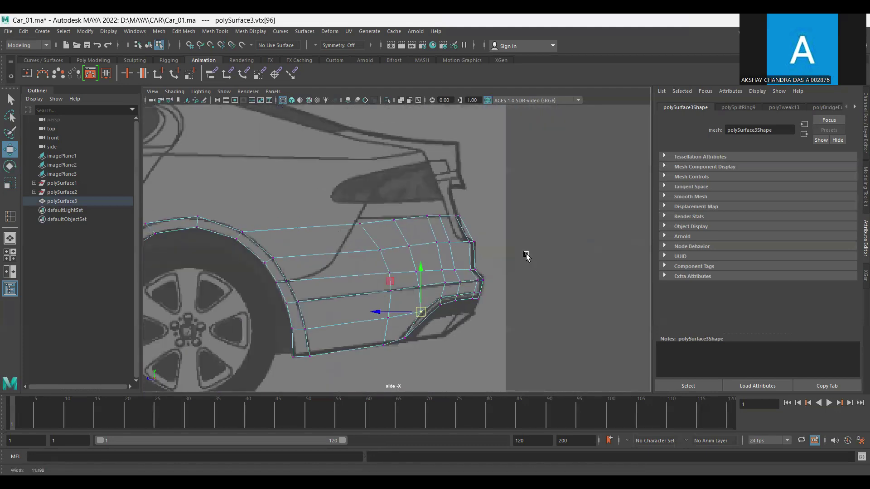
scroll(526, 256, up, 1)
scroll(539, 260, up, 1)
scroll(543, 262, down, 1)
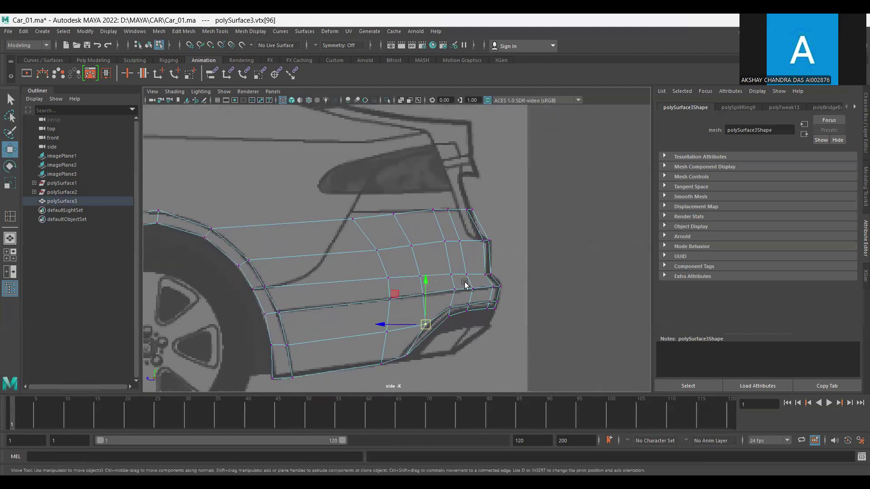
scroll(524, 305, up, 1)
scroll(514, 268, up, 1)
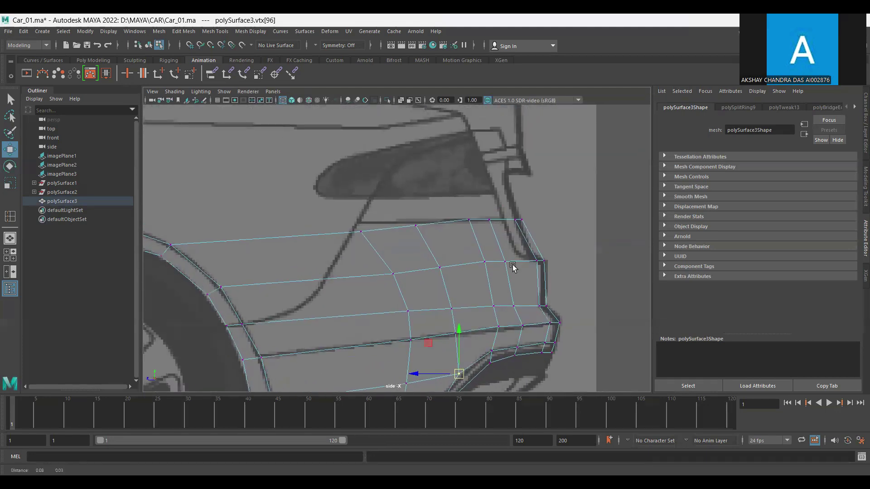
scroll(524, 258, up, 1)
scroll(545, 268, up, 1)
scroll(548, 265, down, 1)
scroll(555, 258, up, 1)
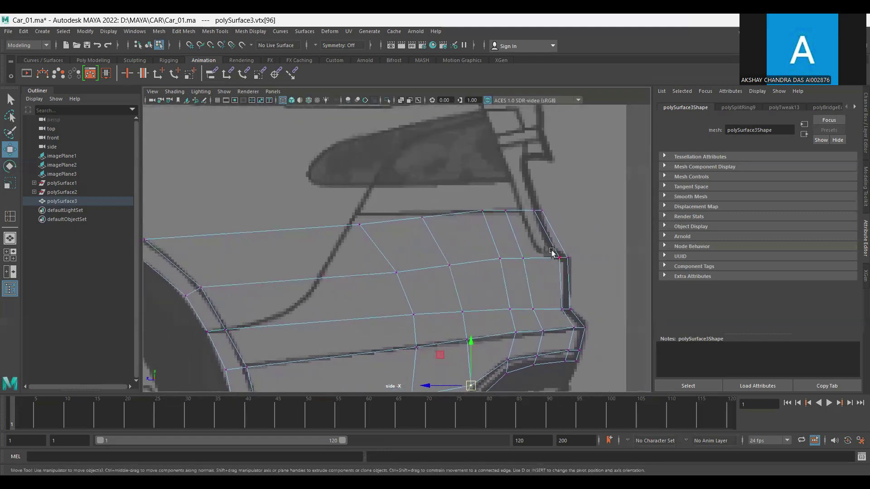
scroll(558, 252, down, 1)
scroll(555, 250, down, 1)
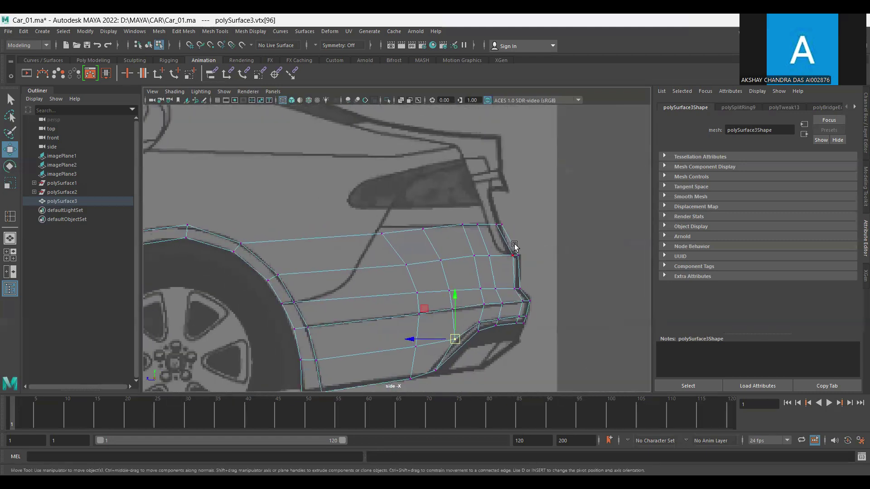
drag(382, 234, 382, 232)
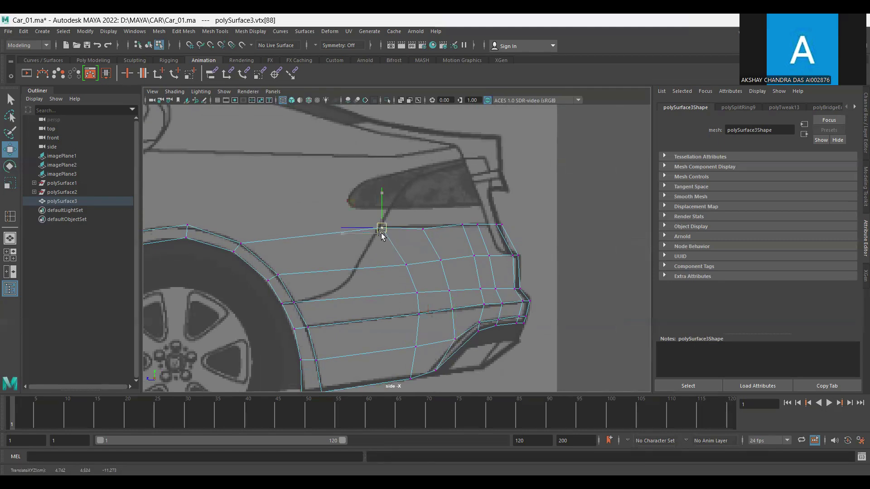
scroll(483, 252, down, 2)
scroll(515, 243, down, 2)
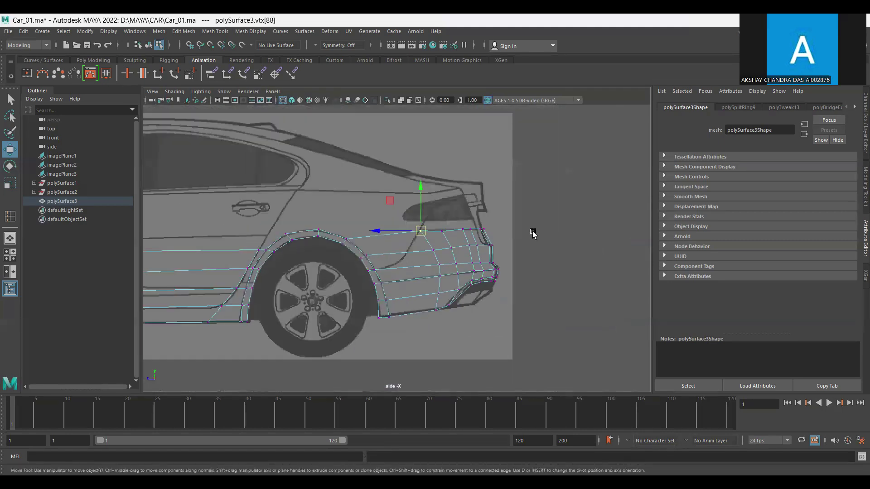
Return to object mode, orbit to inspect the panel, and reselect the whole side-body panel.
click(568, 194)
key(space)
key(space)
scroll(454, 262, up, 2)
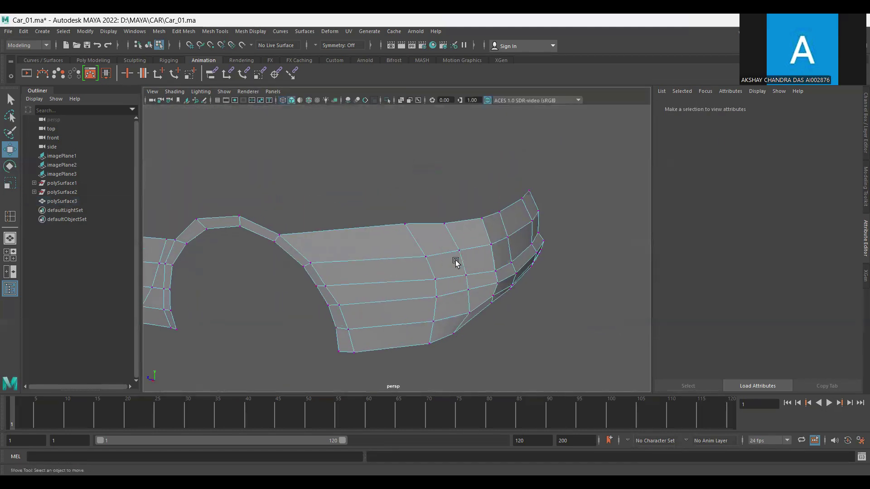
key(F8)
scroll(498, 267, down, 3)
click(557, 304)
mouse_move(557, 305)
alt+mouse_down()
mouse_move(449, 293)
mouse_move(403, 302)
mouse_move(579, 301)
mouse_move(569, 293)
mouse_move(464, 297)
alt+mouse_up()
click(383, 242)
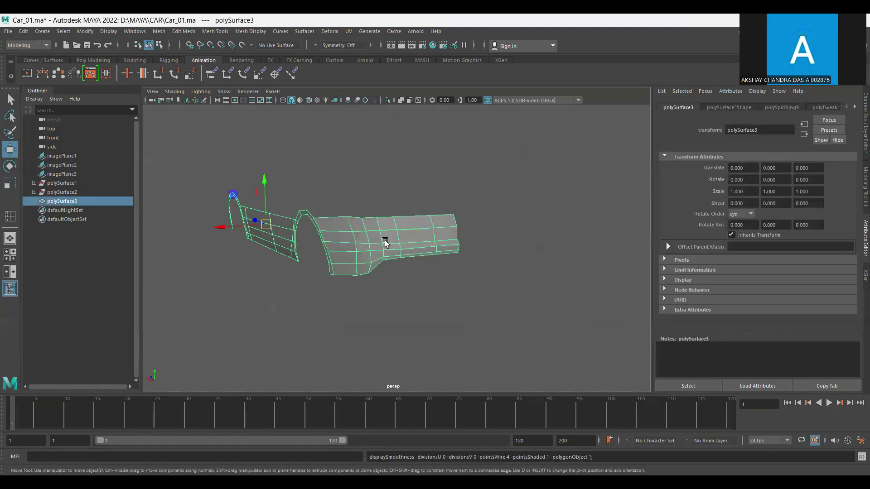
In the top view, move the rear-corner vertex column out onto the reference tail curve.
key(space)
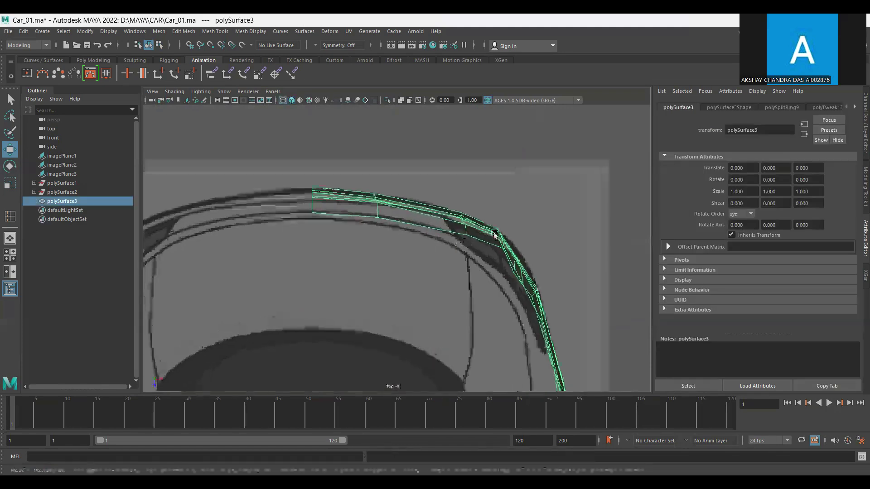
alt+middle_drag(501, 264, 348, 244)
scroll(392, 256, up, 2)
scroll(392, 256, up, 1)
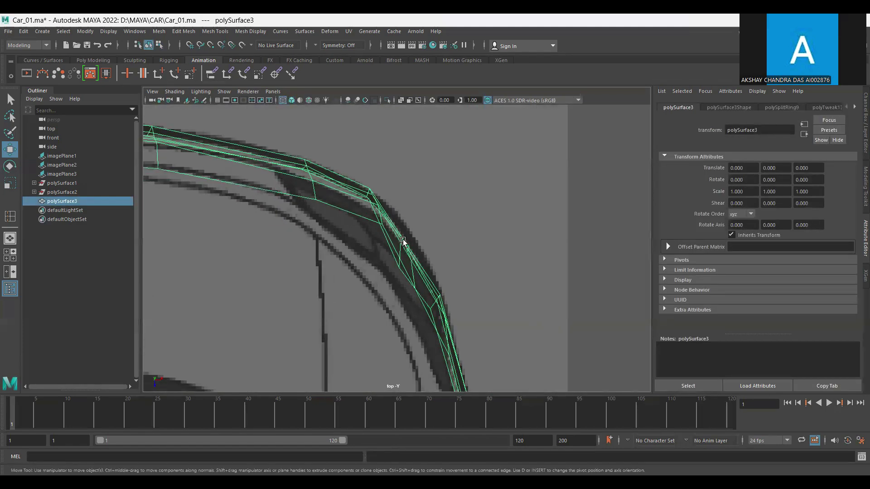
scroll(373, 257, down, 2)
key(F9)
click(358, 218)
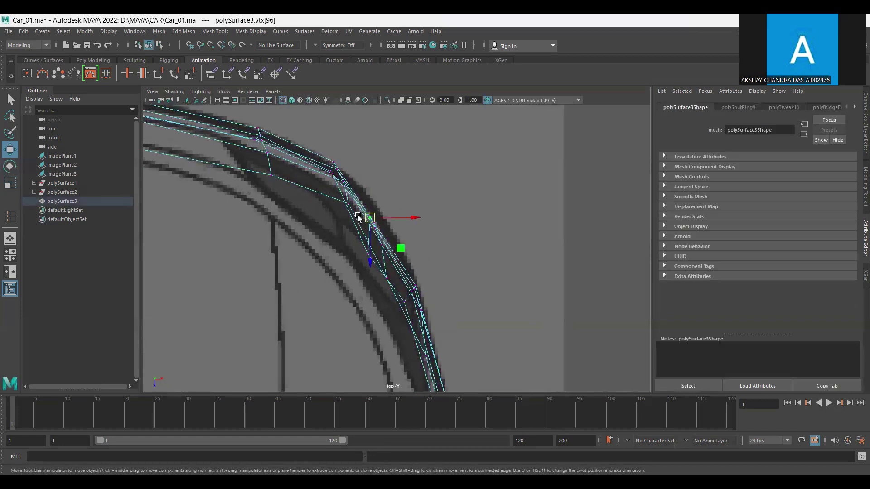
drag(398, 285, 397, 284)
drag(379, 250, 388, 244)
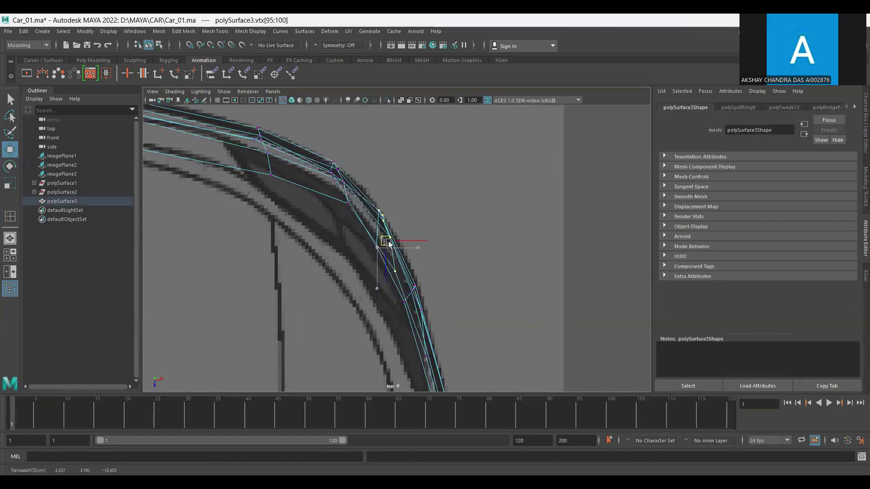
scroll(428, 280, down, 3)
Orbit the perspective view to check the panel and reselect it.
key(space)
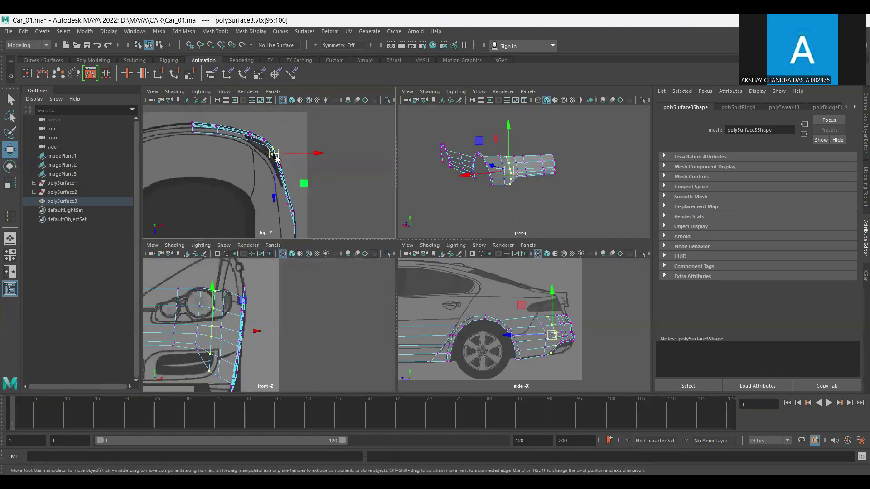
key(space)
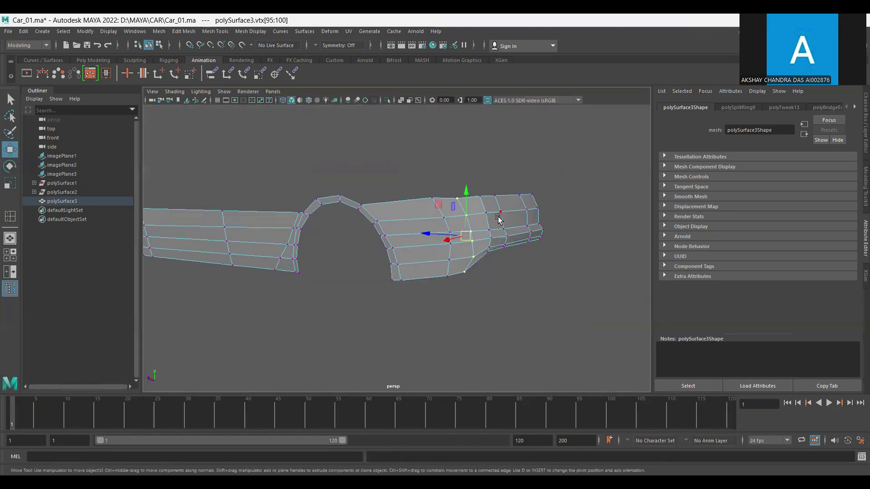
mouse_move(569, 219)
alt+mouse_down()
mouse_move(443, 266)
mouse_move(526, 249)
alt+mouse_up()
click(501, 241)
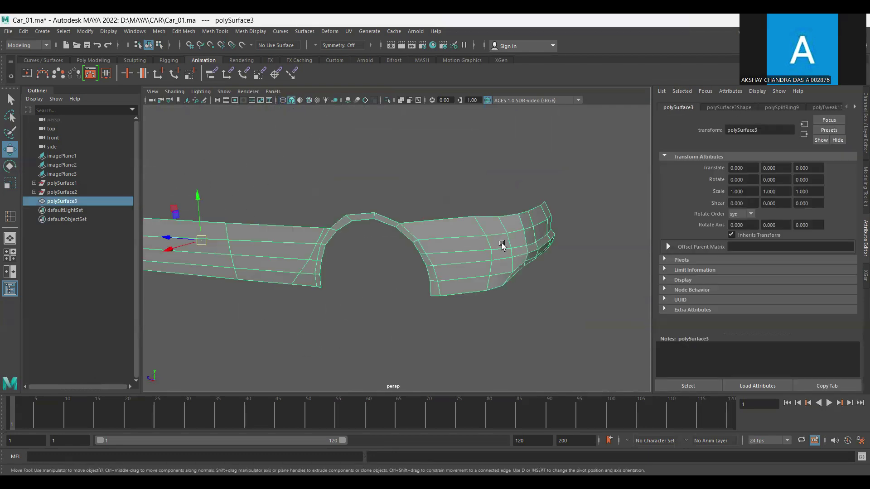
Apply Soften Edge to polySurface3 and orbit to inspect both smoothly shaded wheel arches.
click(250, 32)
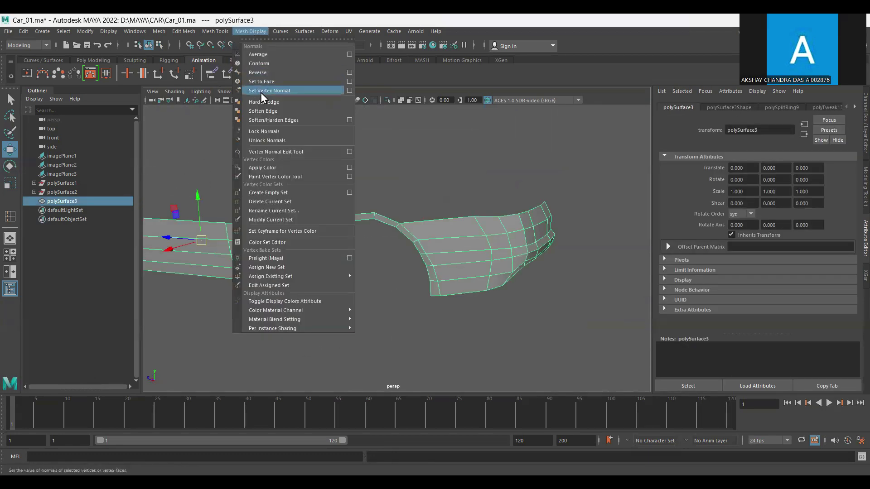
click(410, 316)
mouse_move(410, 316)
alt+mouse_down()
mouse_move(388, 306)
mouse_move(509, 303)
mouse_move(357, 270)
mouse_move(453, 297)
alt+mouse_up()
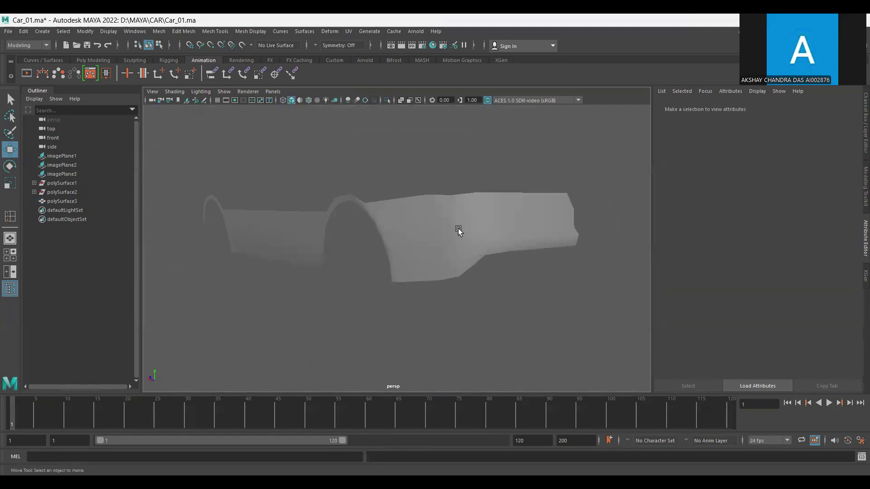
mouse_move(454, 213)
alt+mouse_down()
mouse_move(454, 250)
mouse_move(431, 253)
alt+mouse_up()
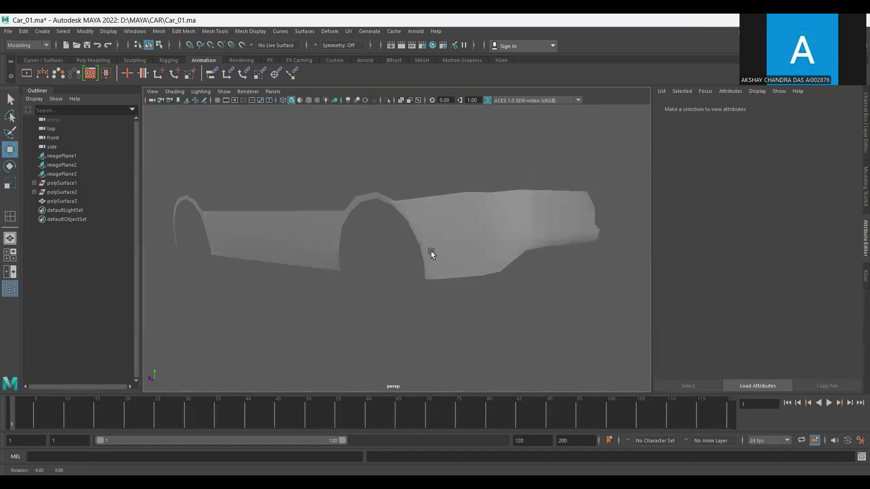